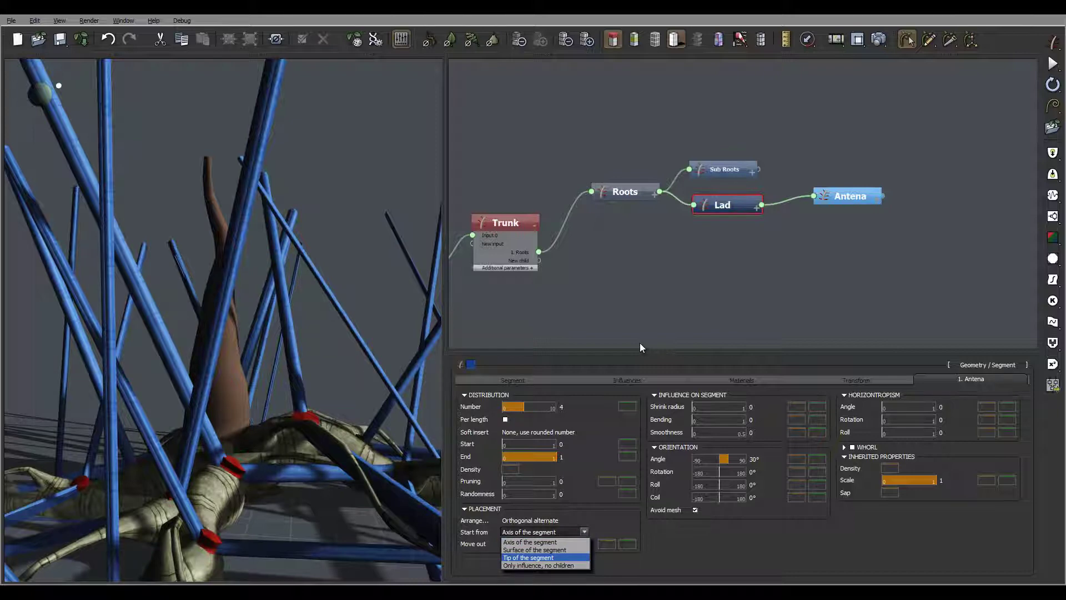
Make the Antena children start from the tip of the Lad segment with an orientation angle of 0°.
key(Return)
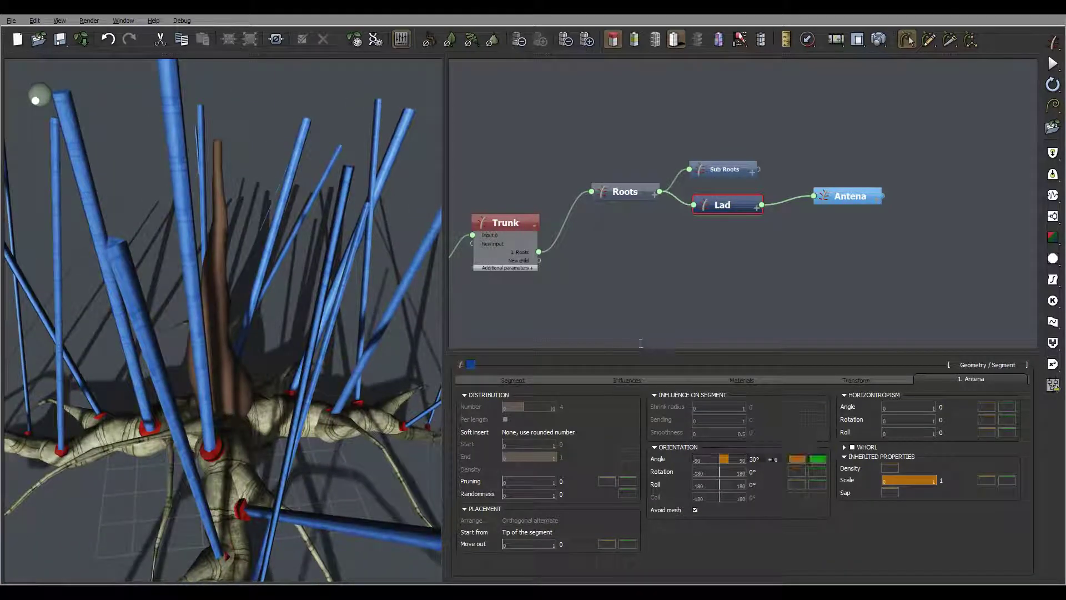
click(755, 458)
text(0)
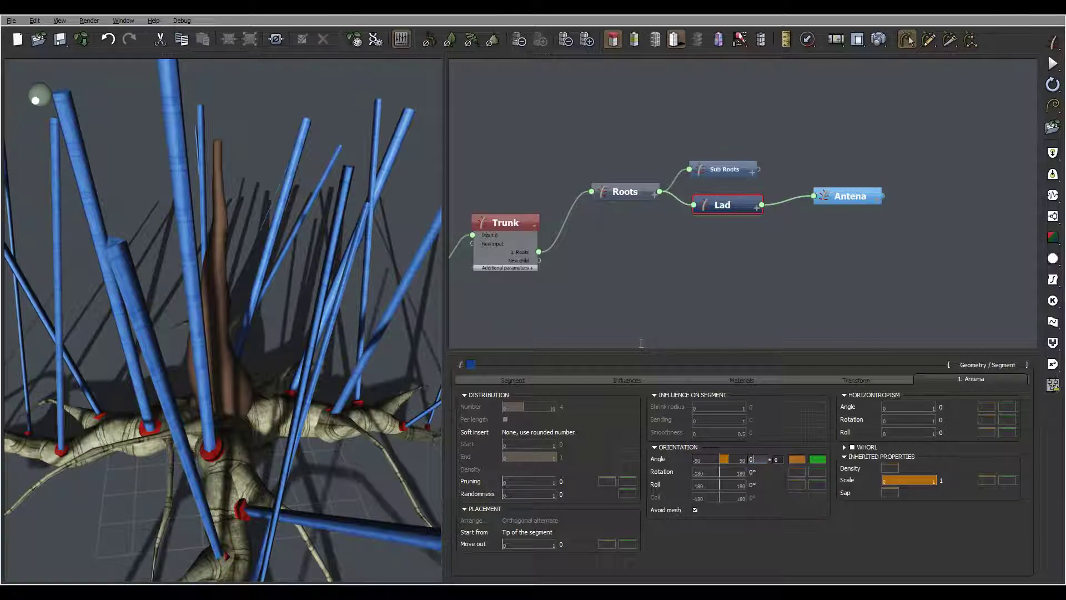
key(Return)
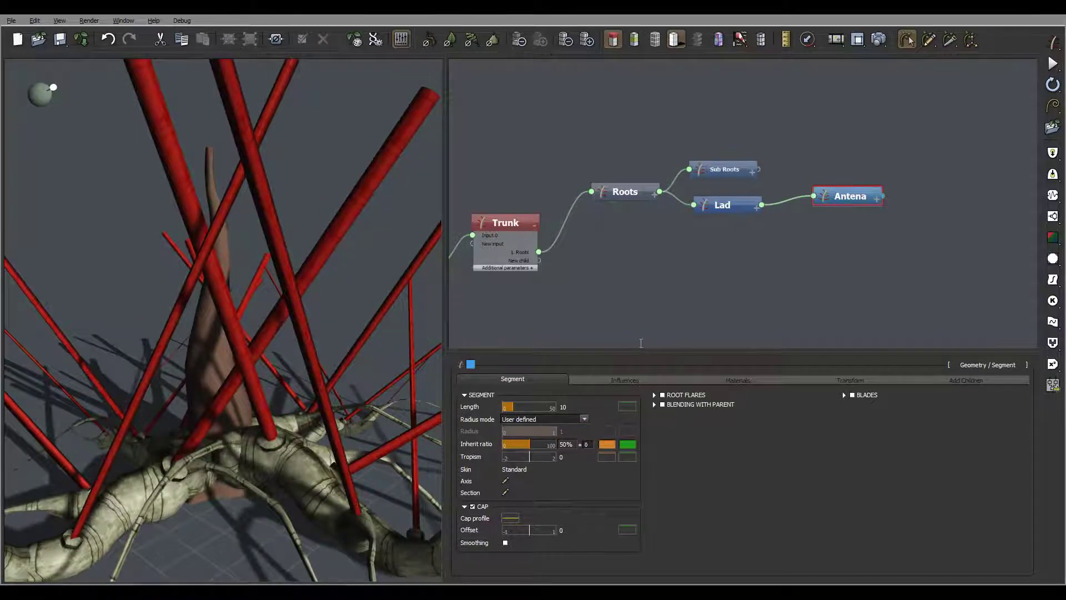
Give the Antena segment a user-defined radius of 0.1 and a length of 1.
key(Tab)
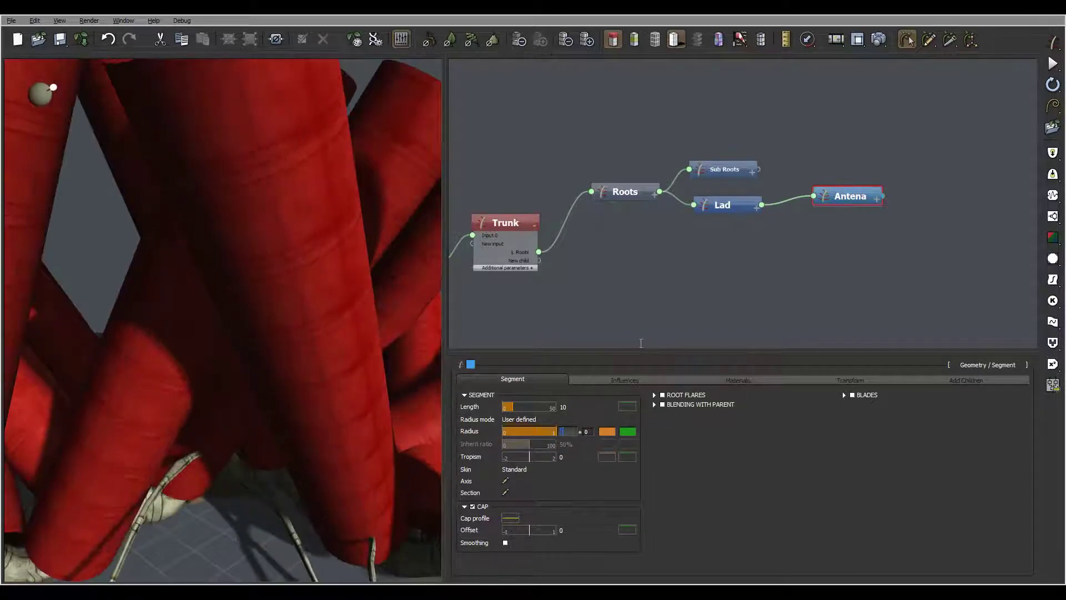
text(0.1)
key(Return)
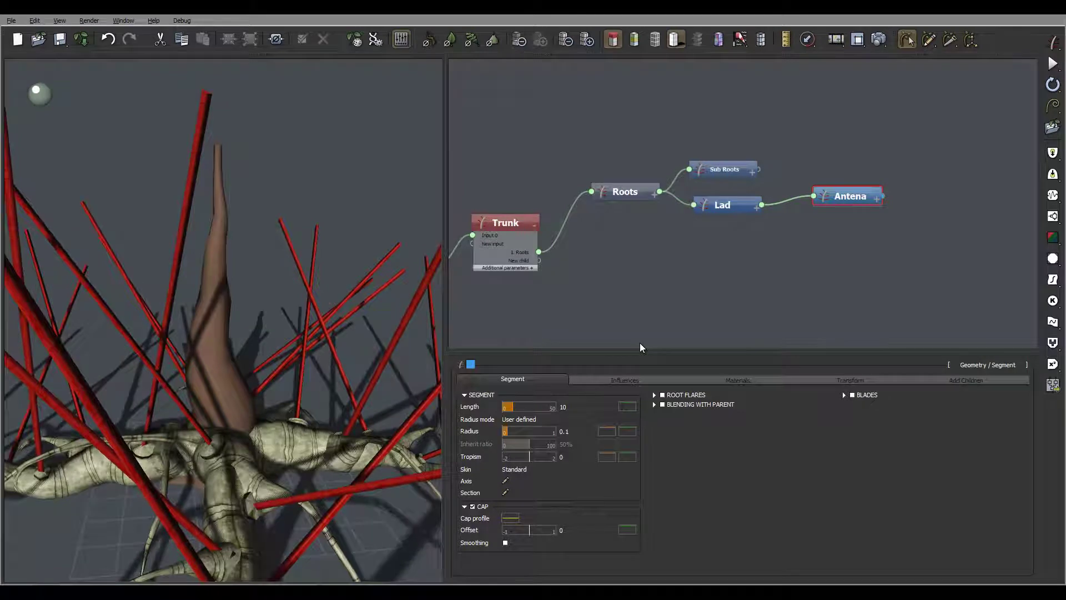
key(Tab)
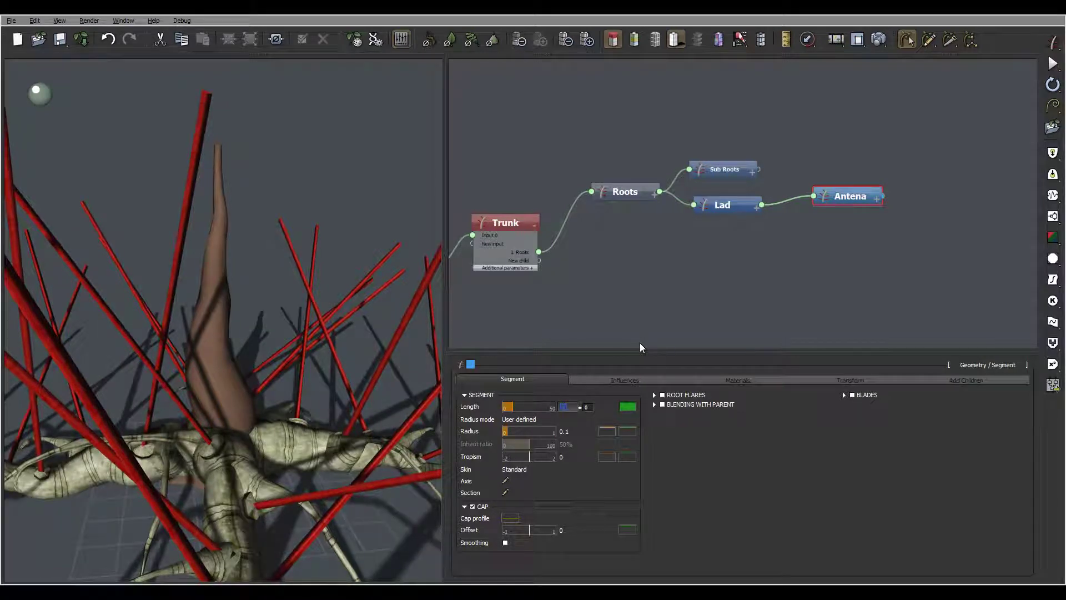
text(1)
key(Return)
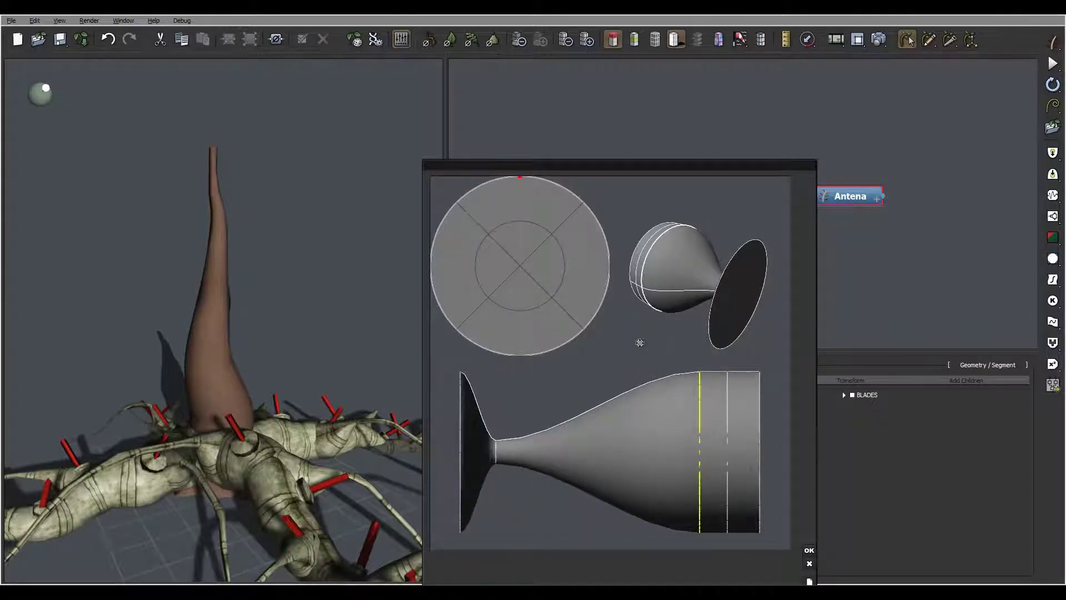
Narrow the Antena section profile's middle to a thin stem and reduce its end section's radius to about 0.86.
drag(520, 177, 519, 254)
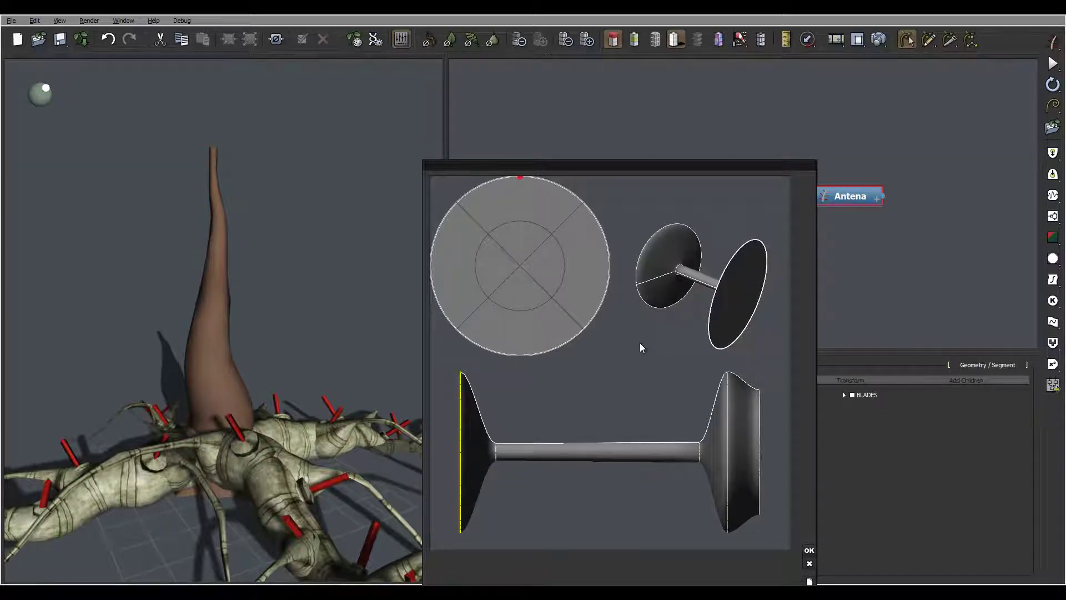
drag(520, 177, 520, 190)
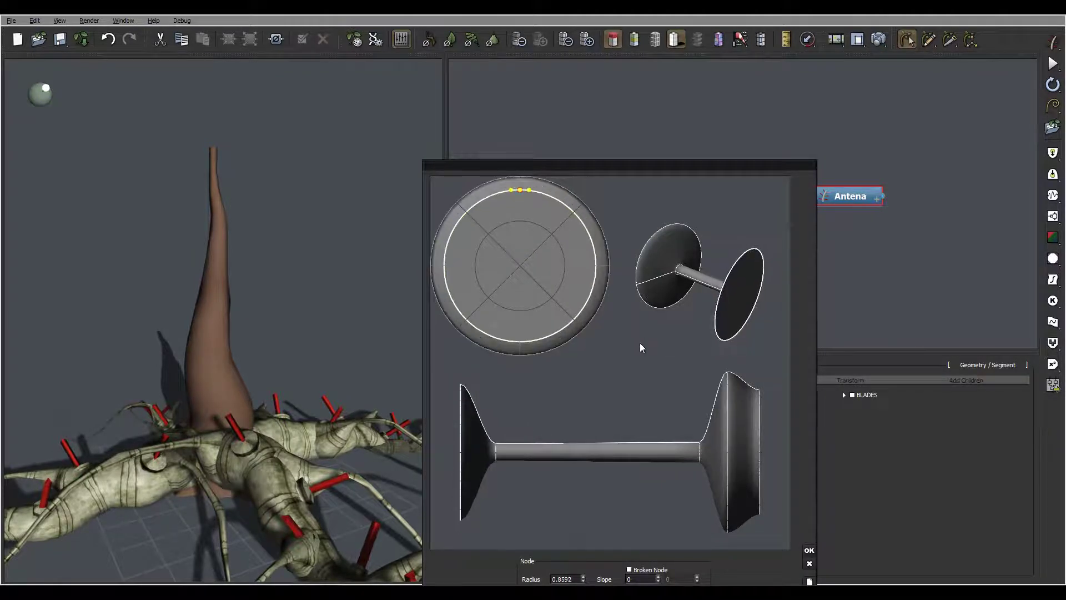
Add closely spaced cross-sections on the stem near the bulb and widen the middle one to a radius of about 0.38.
drag(699, 452, 674, 452)
click(681, 452)
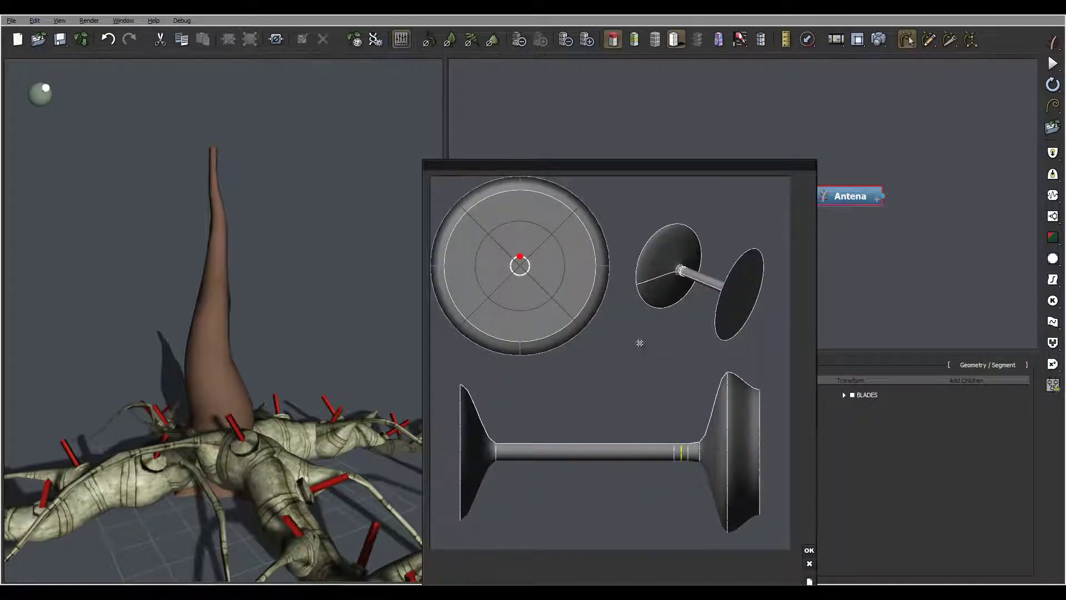
drag(520, 257, 520, 233)
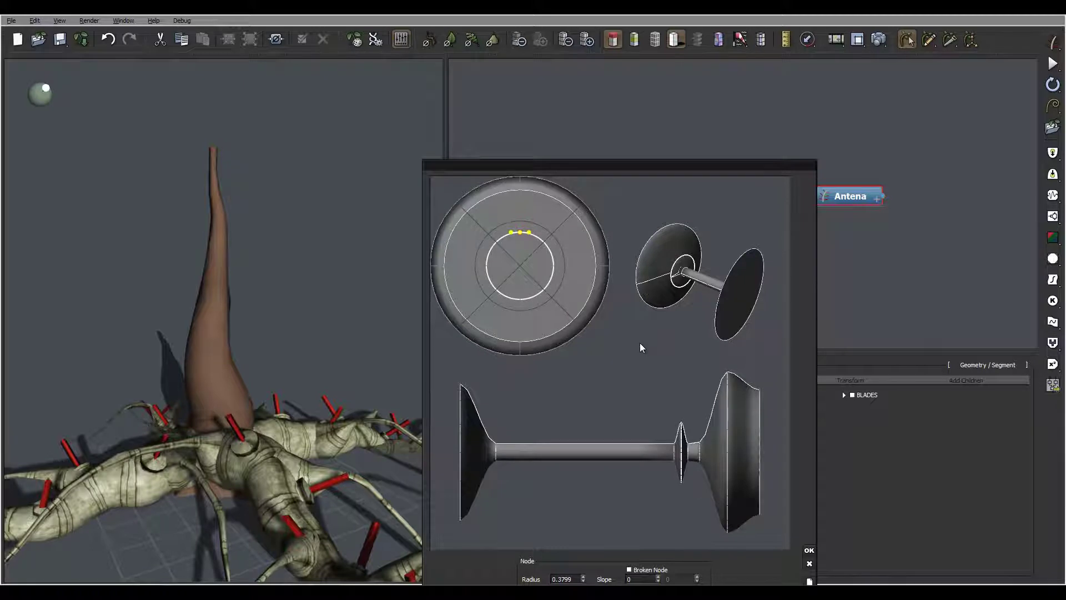
Add three more cross-sections beside the first ring and widen the middle one to a radius of about 0.44.
click(659, 452)
click(651, 452)
click(641, 452)
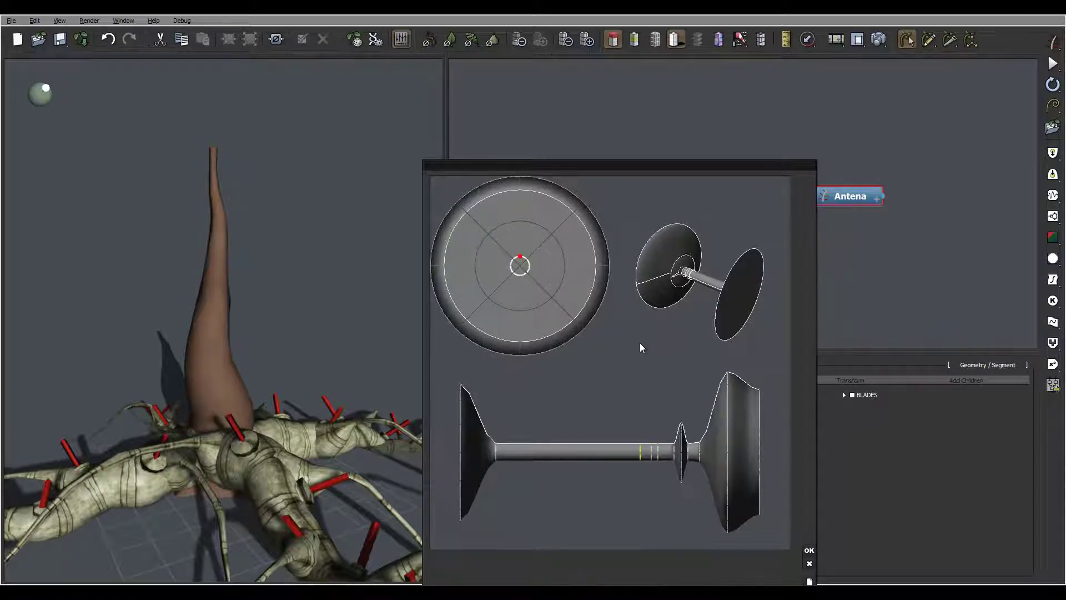
click(651, 452)
drag(519, 257, 519, 227)
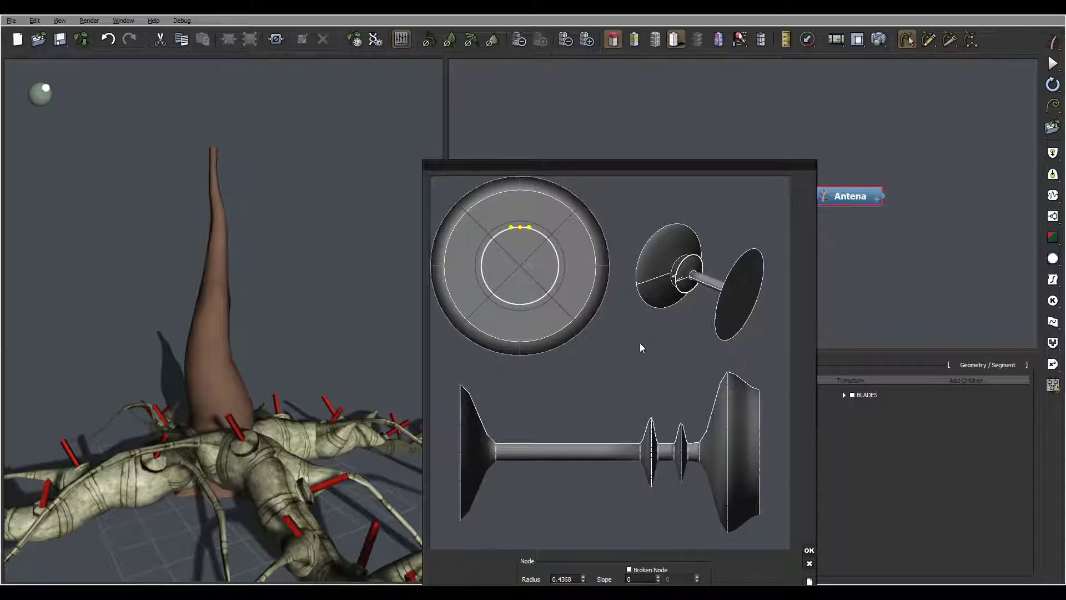
Add a third ring further along the stem with a radius of about 0.57 and accept the section profile.
click(622, 452)
click(614, 452)
click(604, 452)
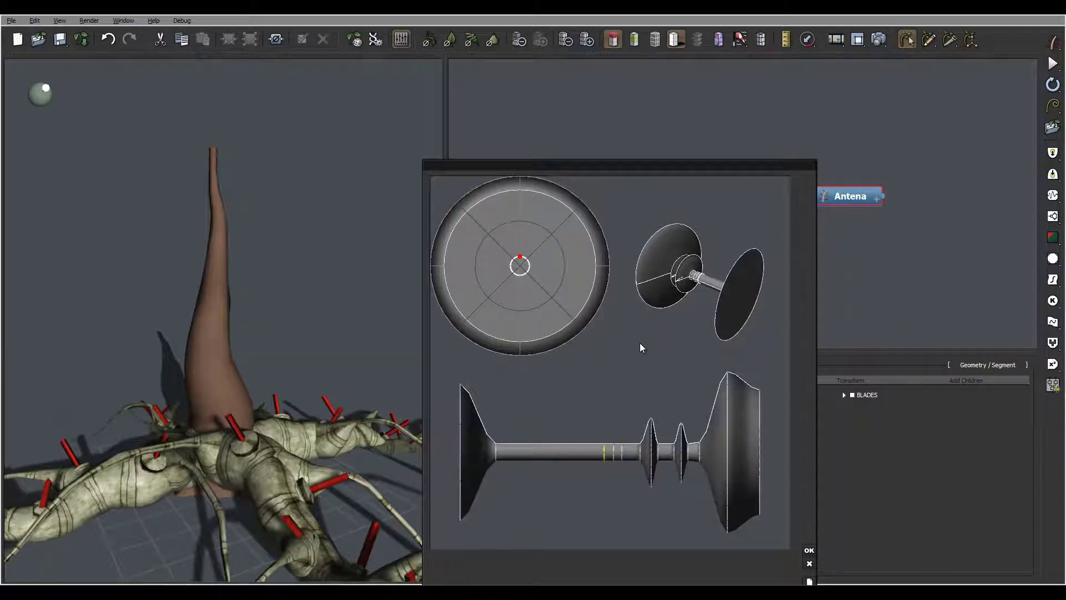
click(614, 452)
drag(520, 257, 519, 214)
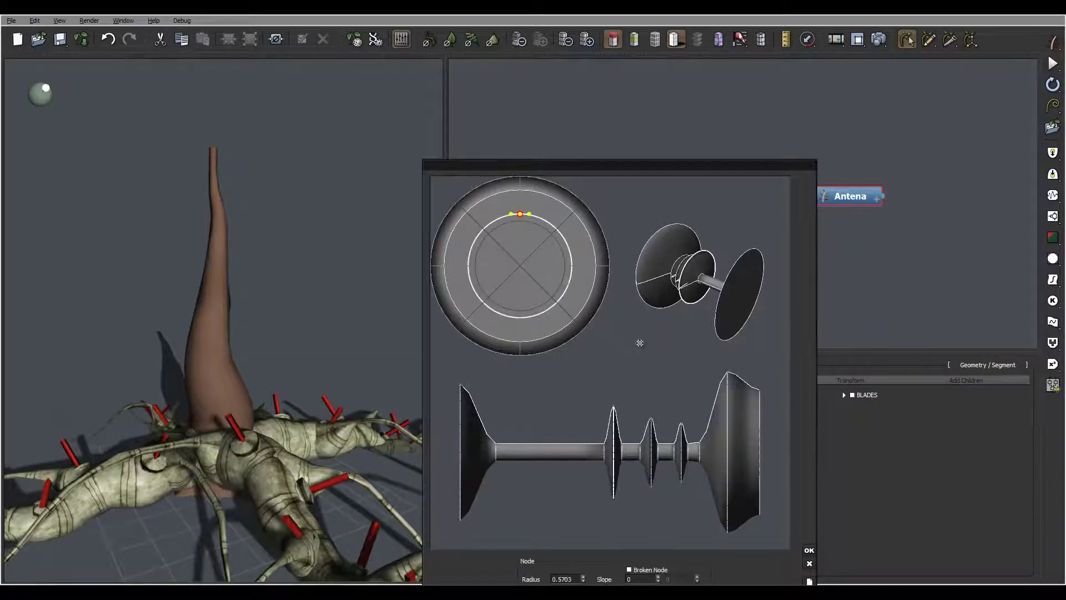
click(809, 550)
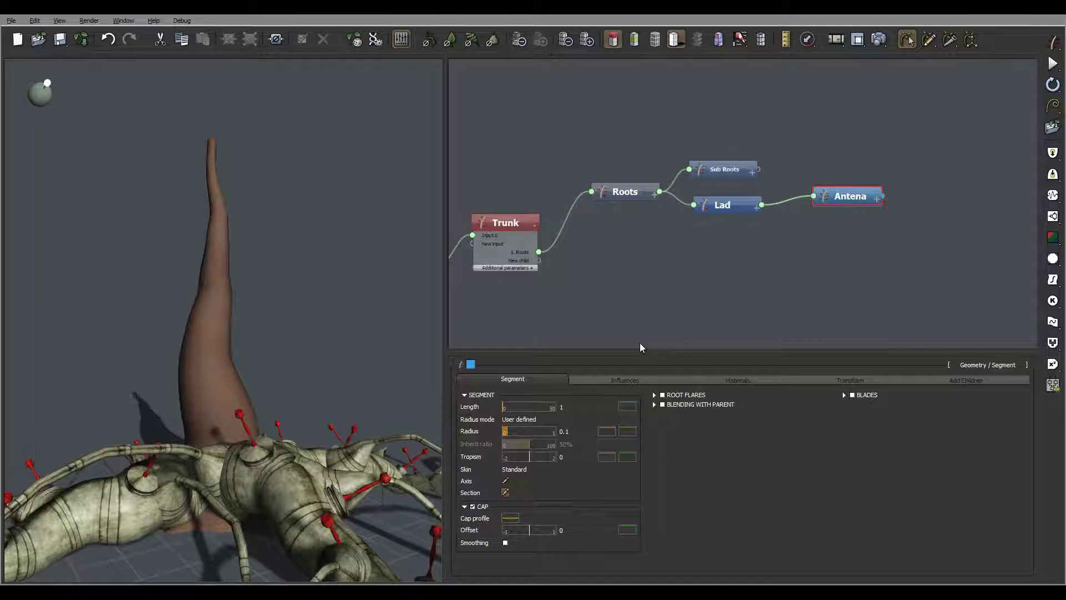
Turn the Antena's cap profile into a linear ramp by lowering its first keypoint to Y 0.
right_drag(229, 320, 230, 267)
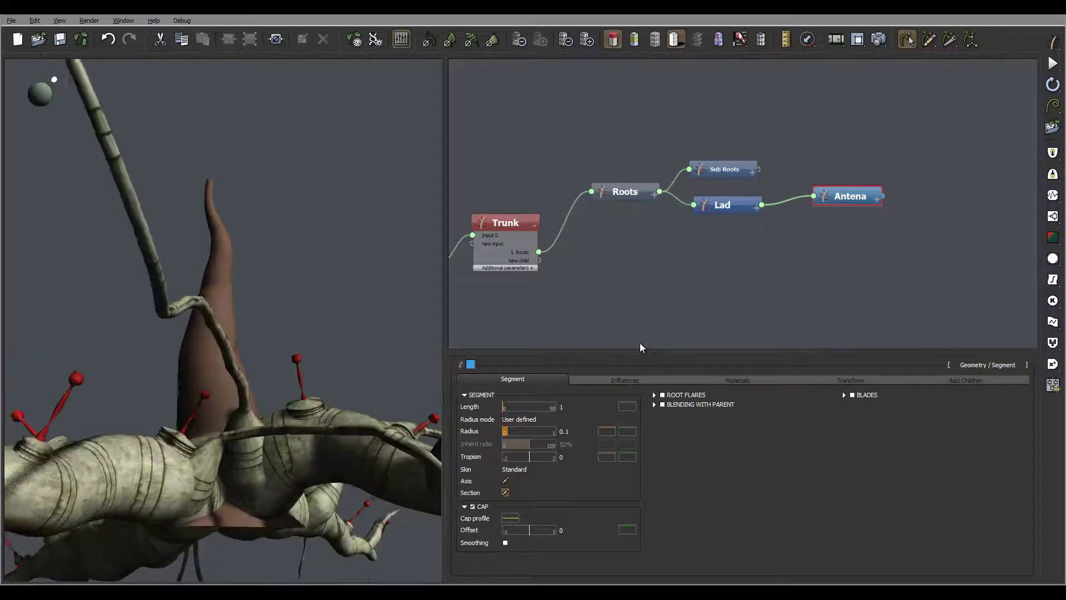
scroll(223, 321, up, 3)
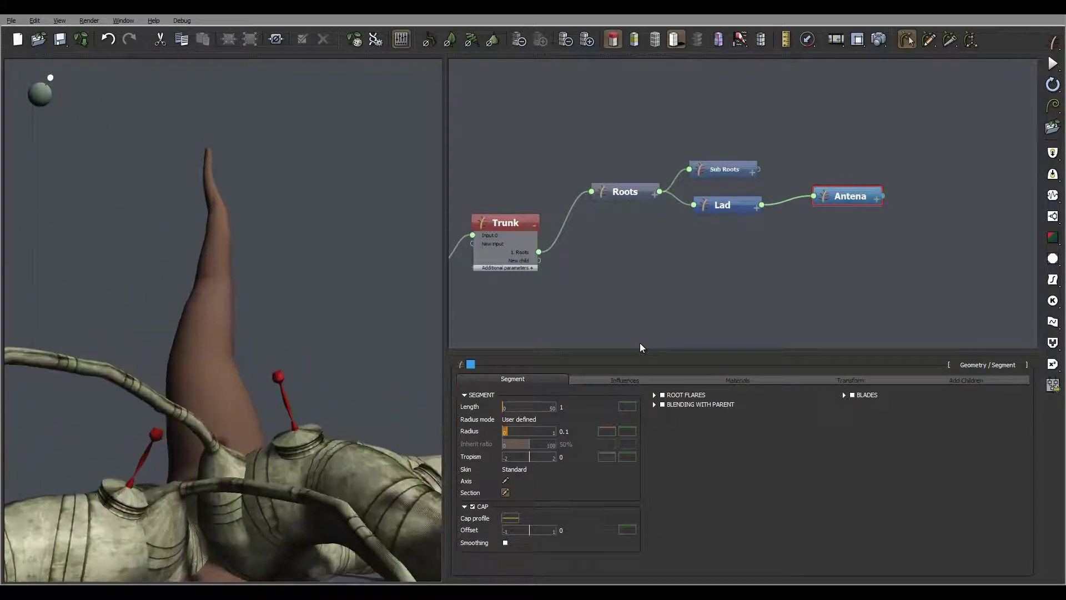
right_drag(223, 321, 223, 309)
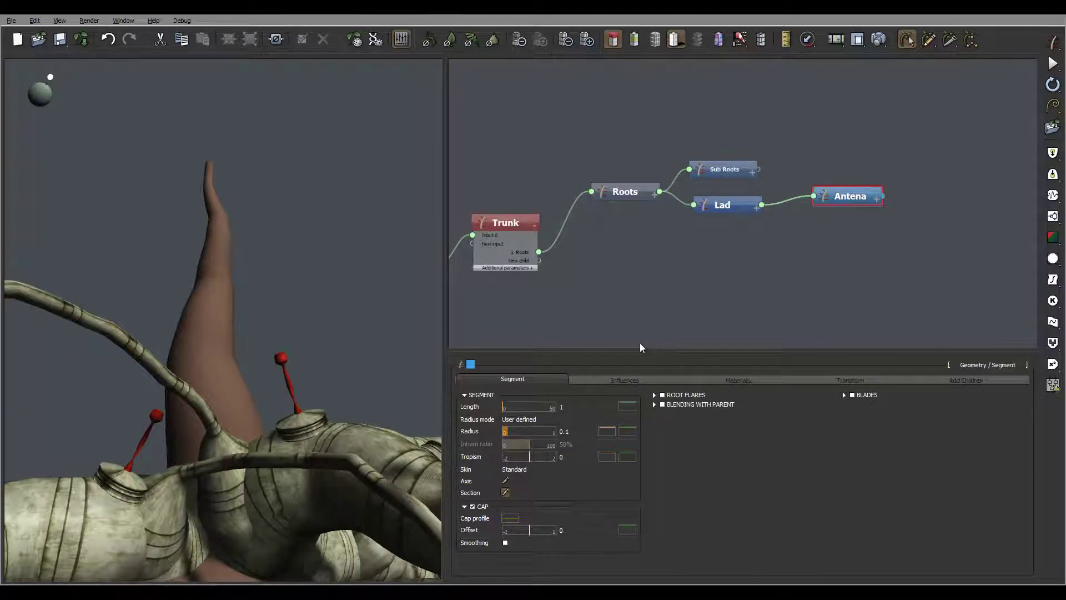
click(511, 518)
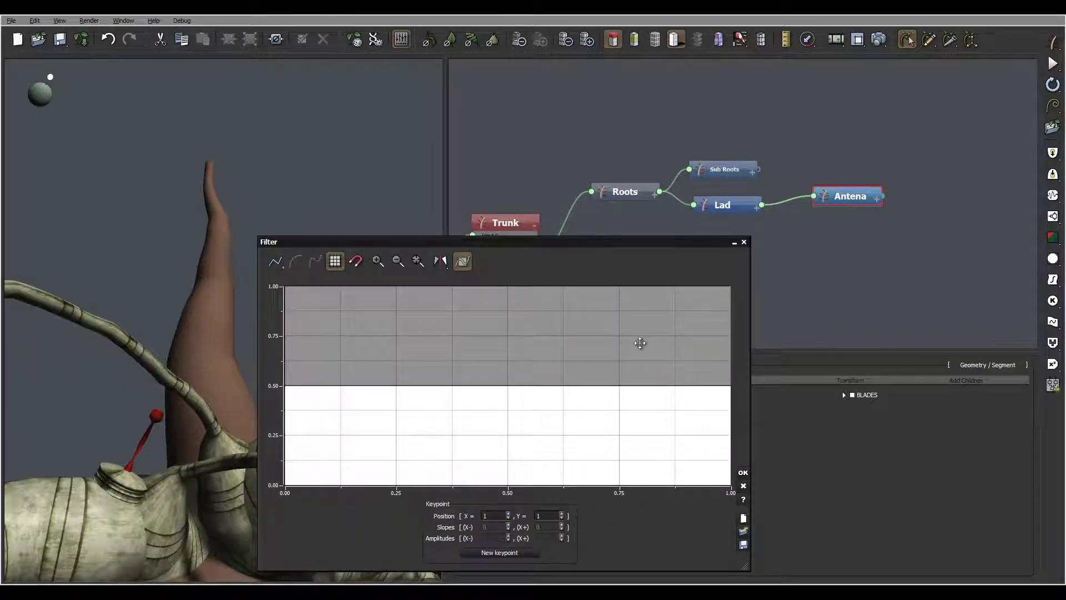
drag(285, 385, 285, 485)
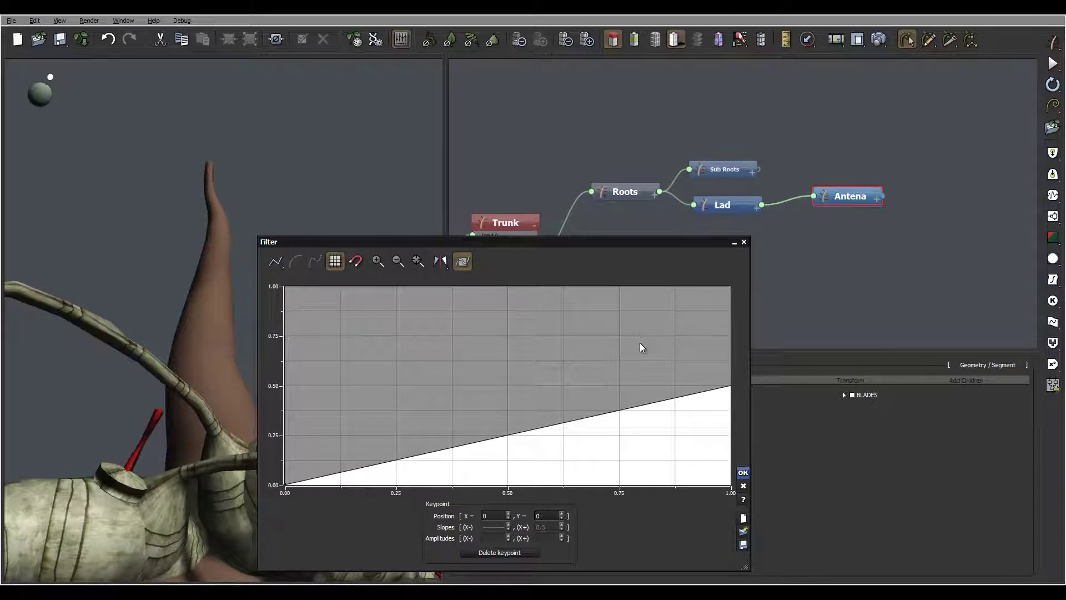
key(Return)
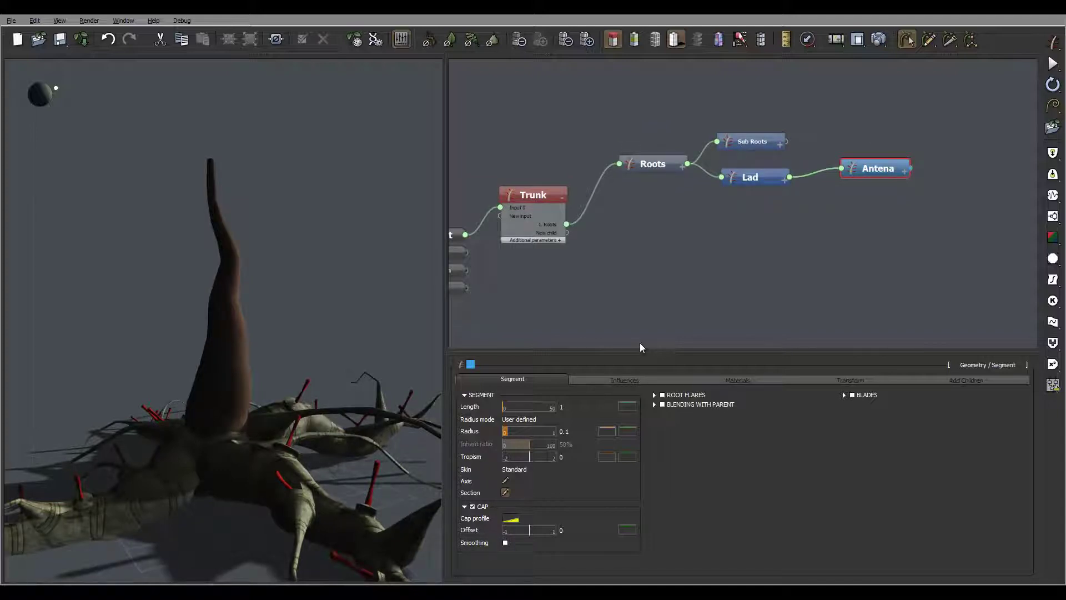
Add a new Segment node named Braces below the Roots node and give it a grey colour.
click(640, 347)
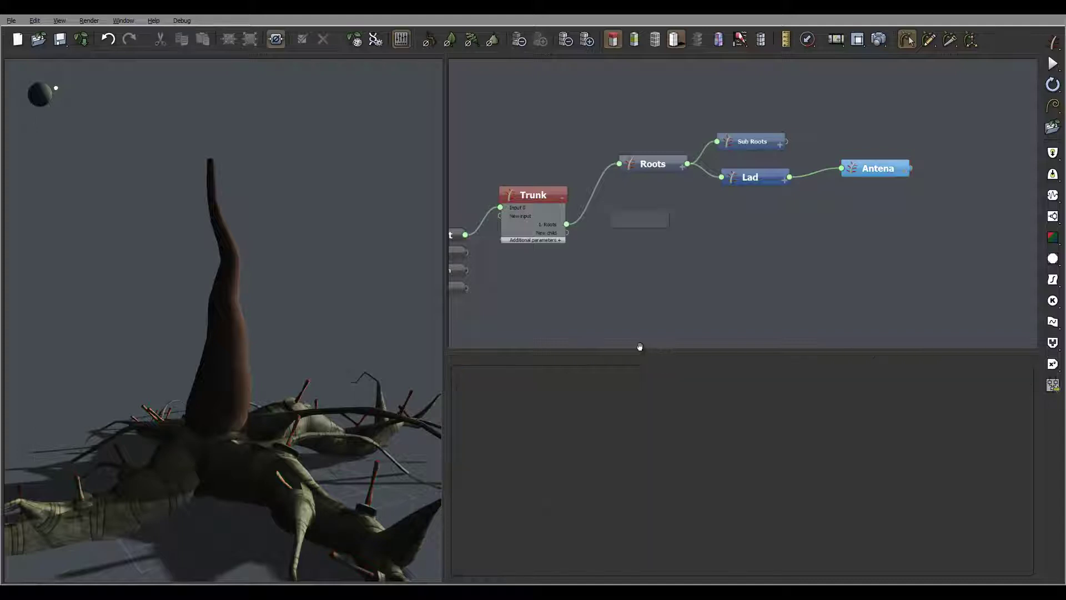
right_click(640, 348)
key(Right)
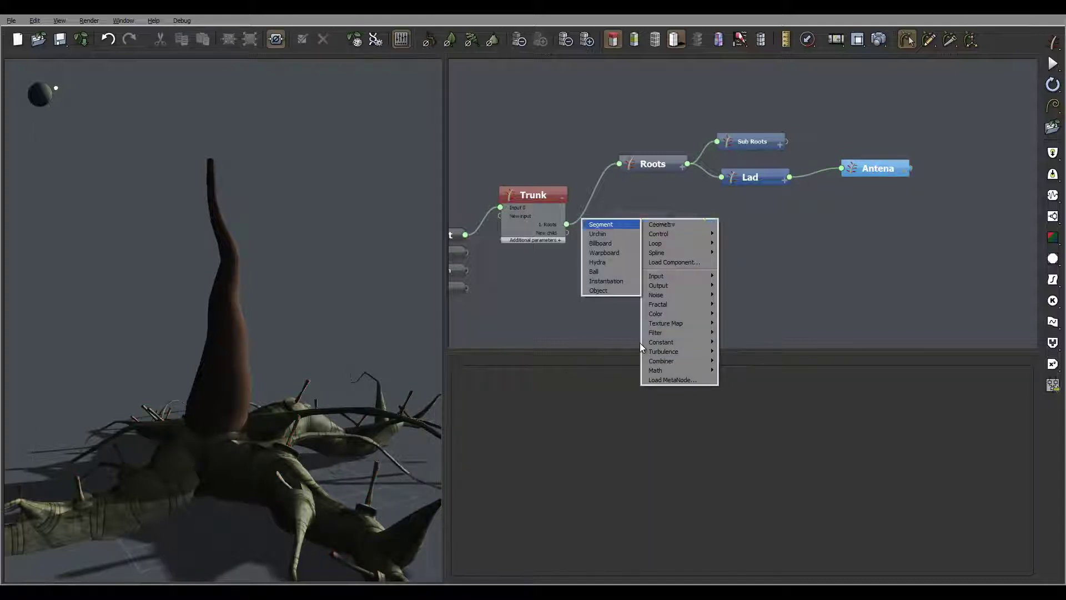
key(Return)
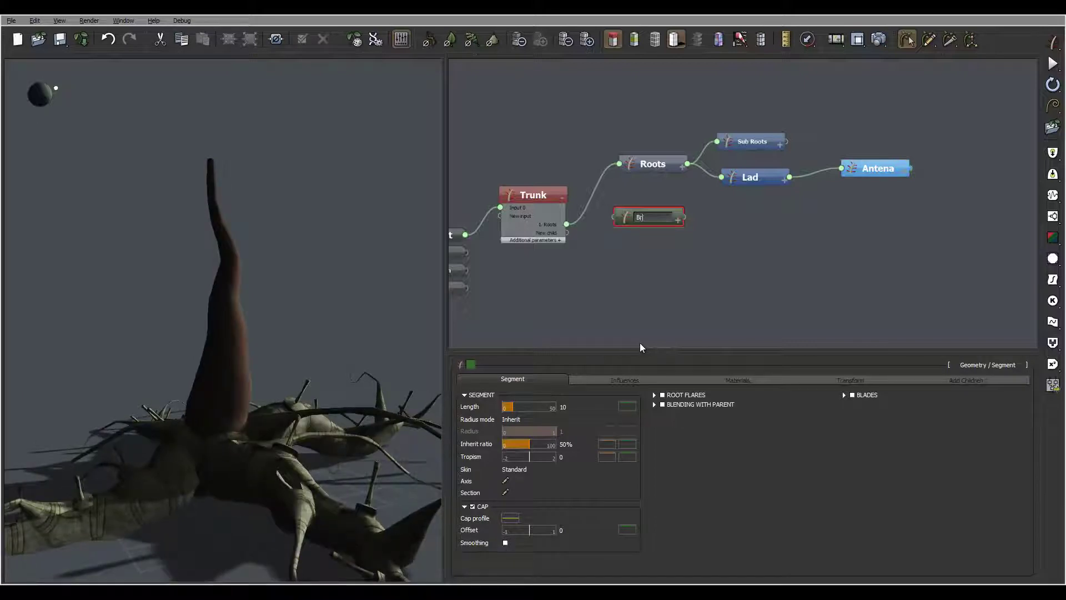
key(Return)
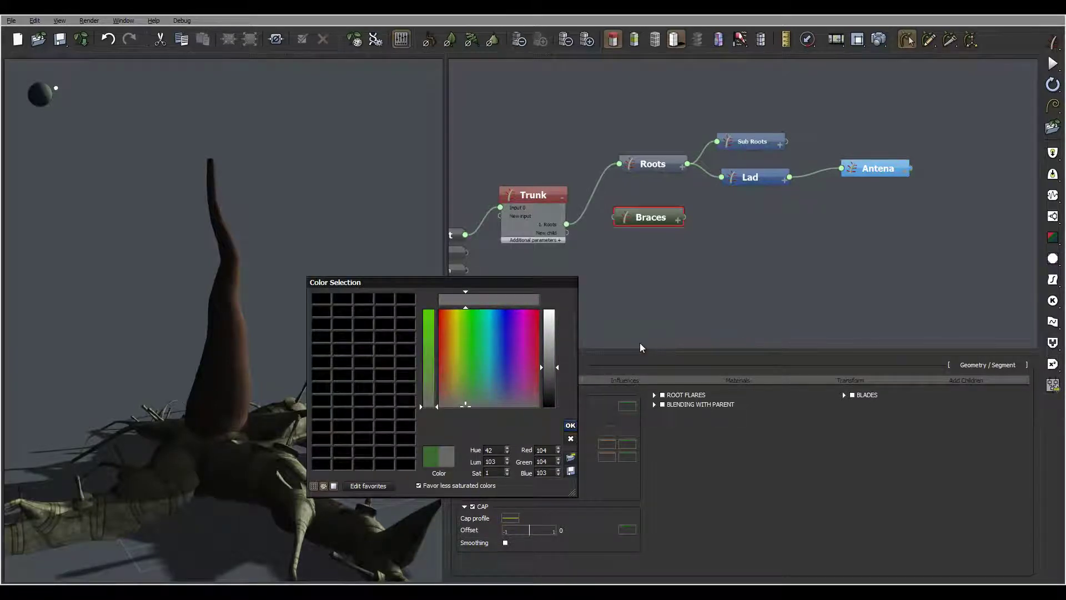
key(Return)
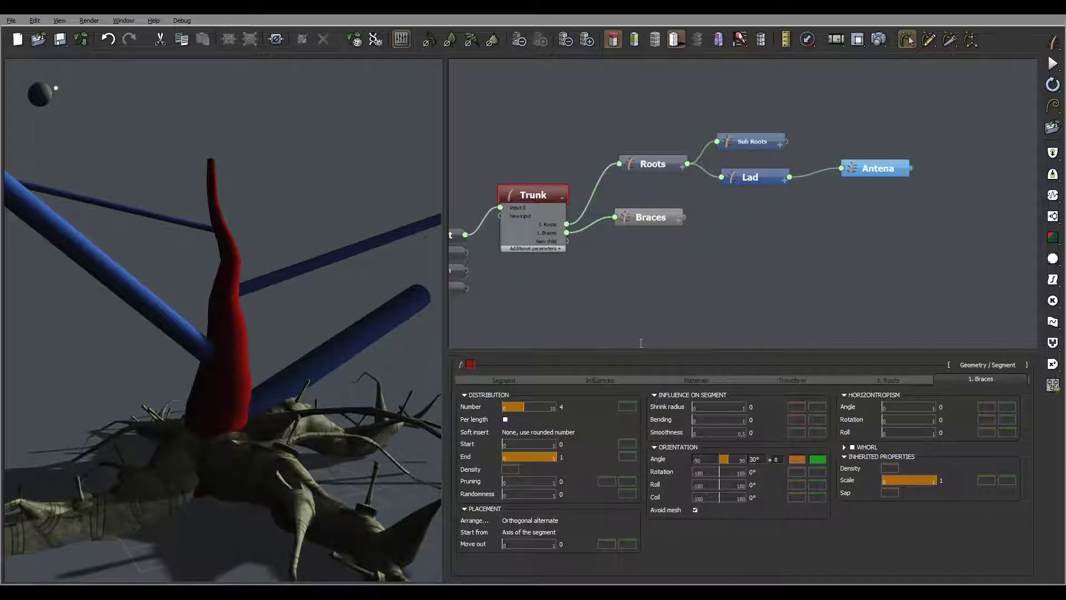
Set the orientation angle of the Trunk's Braces children to 90°.
click(757, 459)
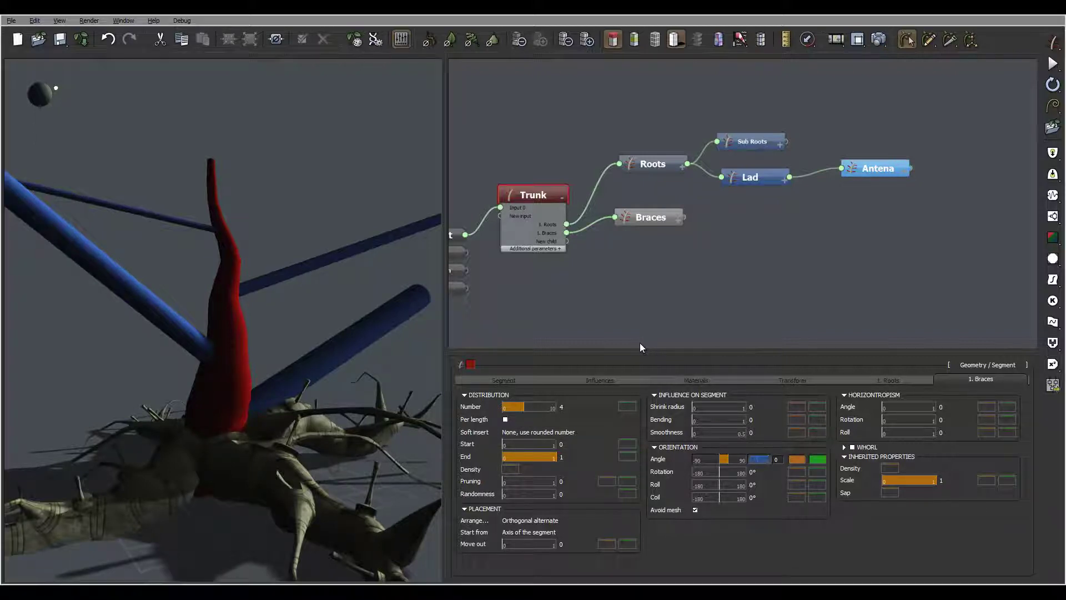
text(90)
key(Return)
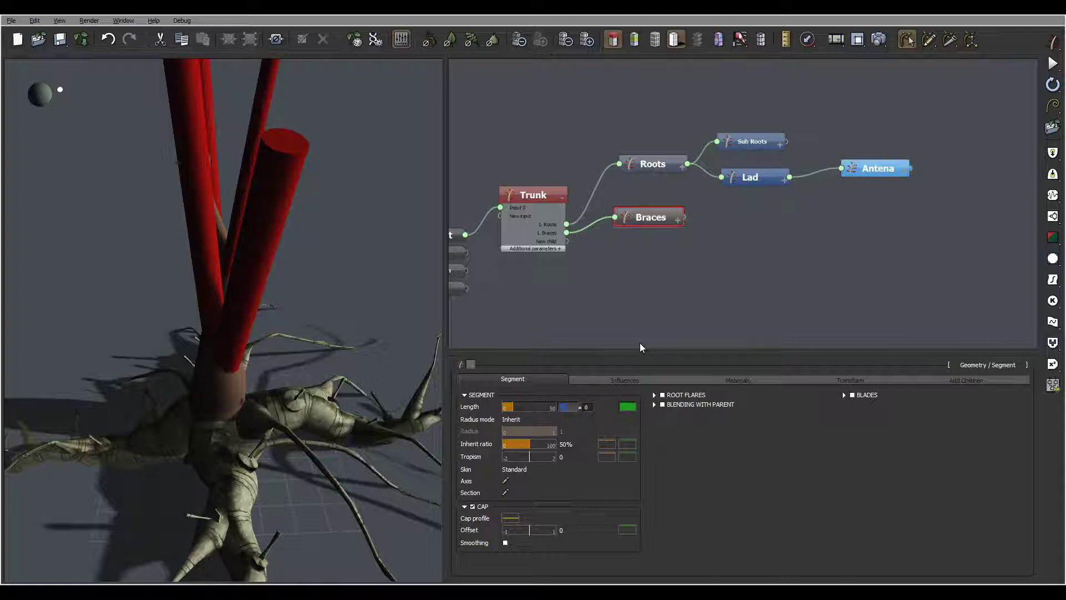
Set the Braces segment's length to 1 and its inherit ratio to 140%.
text(1)
key(Return)
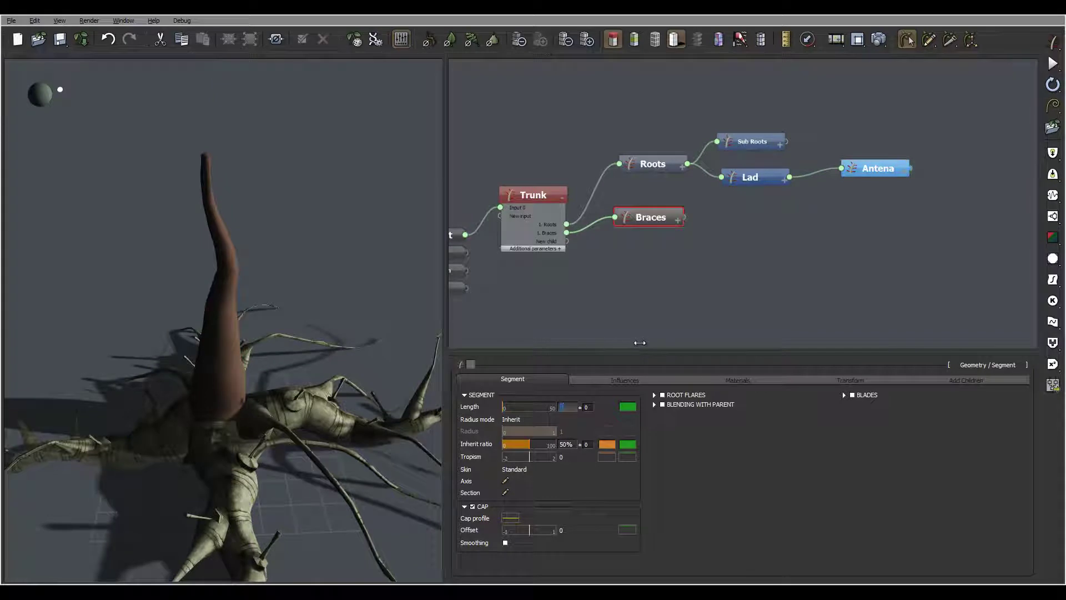
key(Tab)
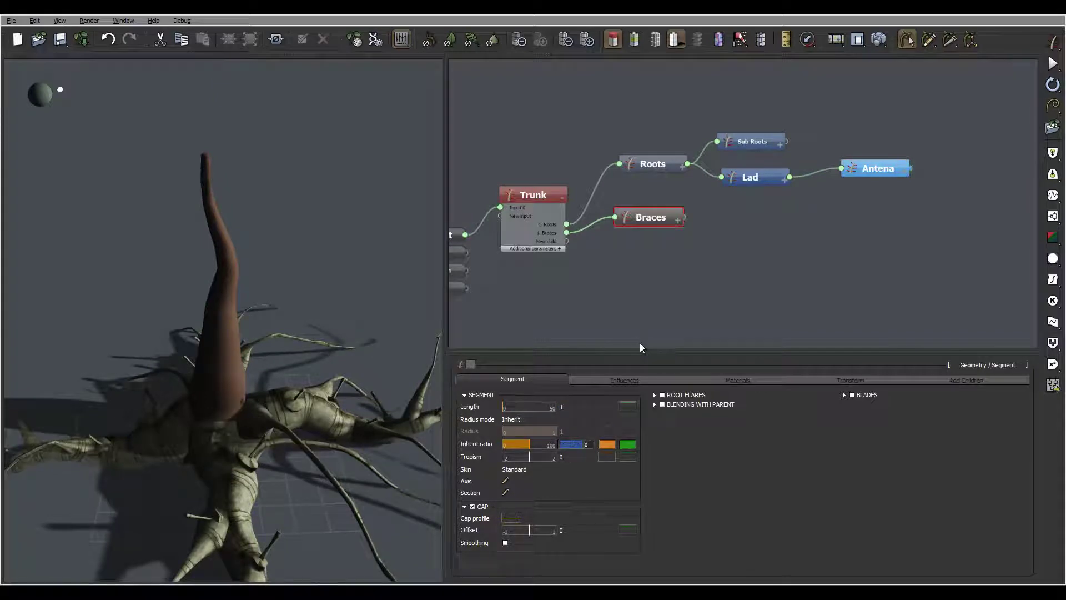
text(140)
key(Return)
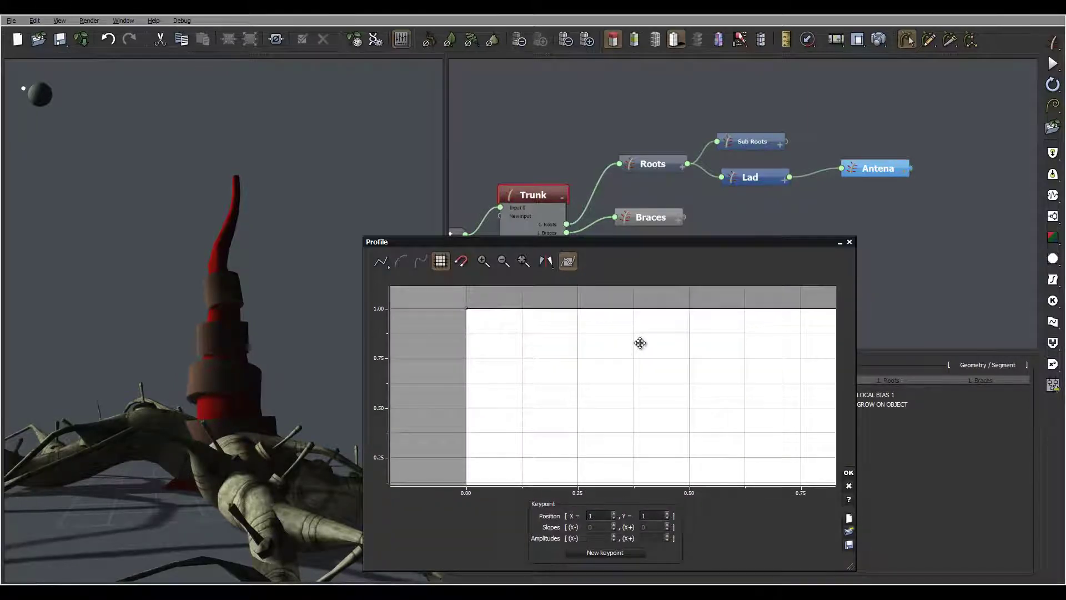
Reshape the Trunk's axis perturbation strength profile so it ramps up to Y 1 at about X 0.33.
drag(466, 308, 543, 306)
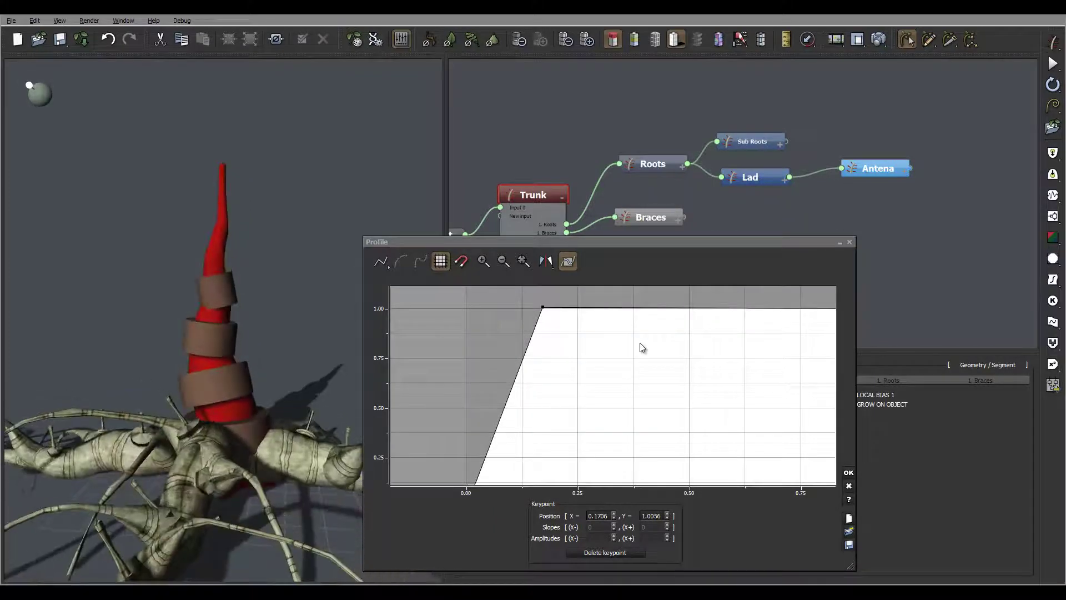
drag(542, 307, 615, 308)
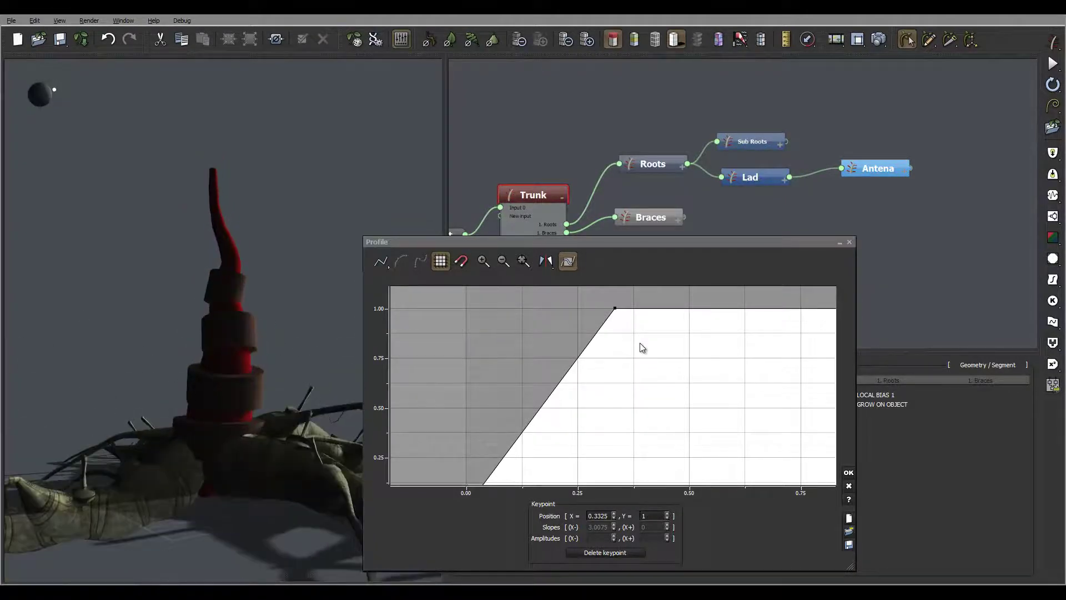
key(Return)
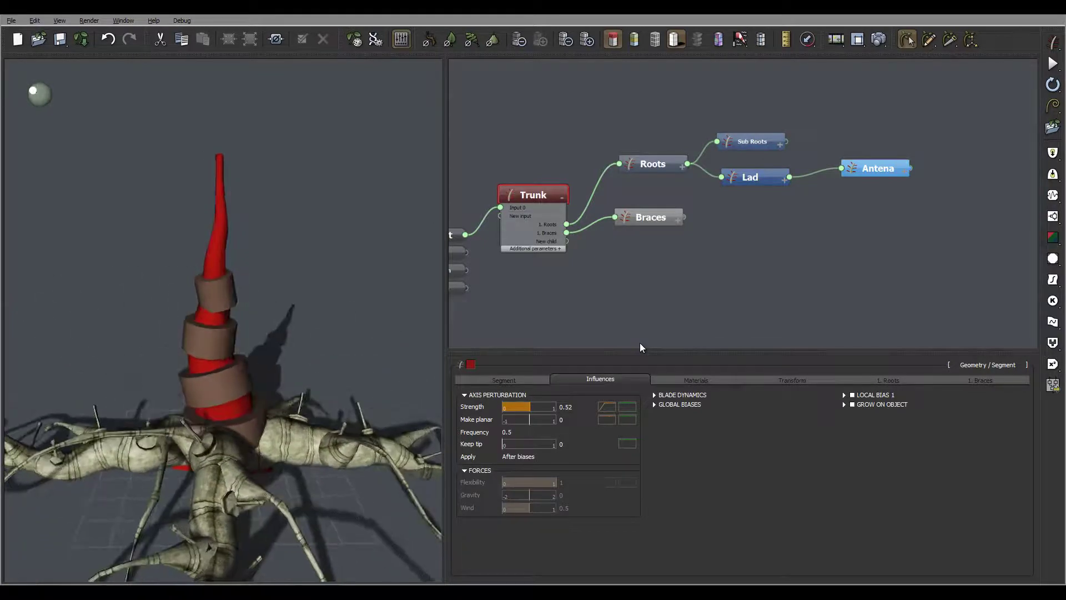
In the Braces cap profile, raise the start keypoint to Y about 0.88 and add a keypoint at X 0.122, Y about 0.87.
click(655, 217)
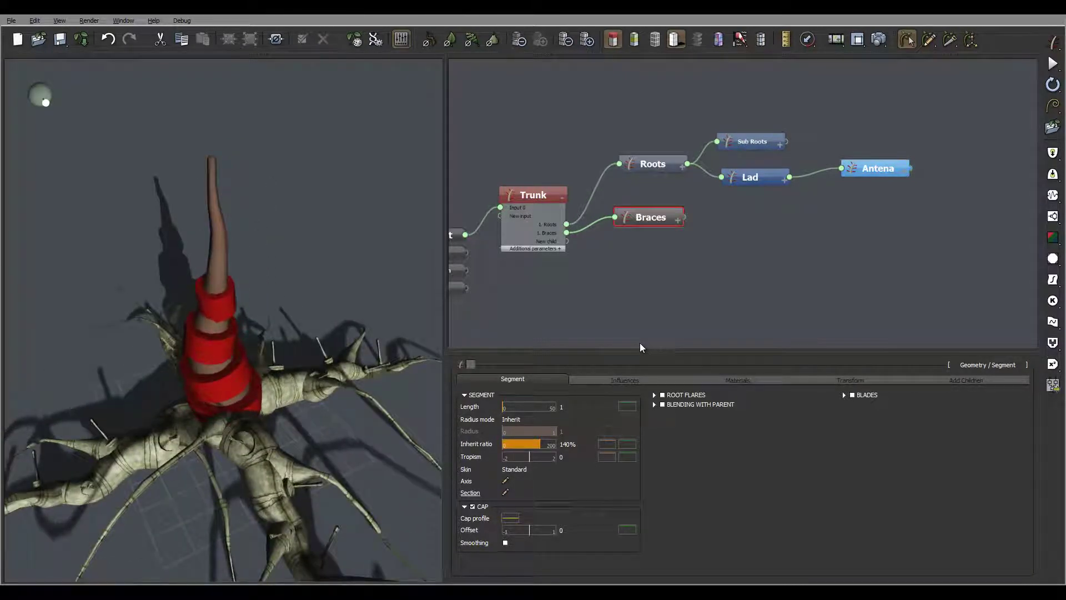
double_click(510, 518)
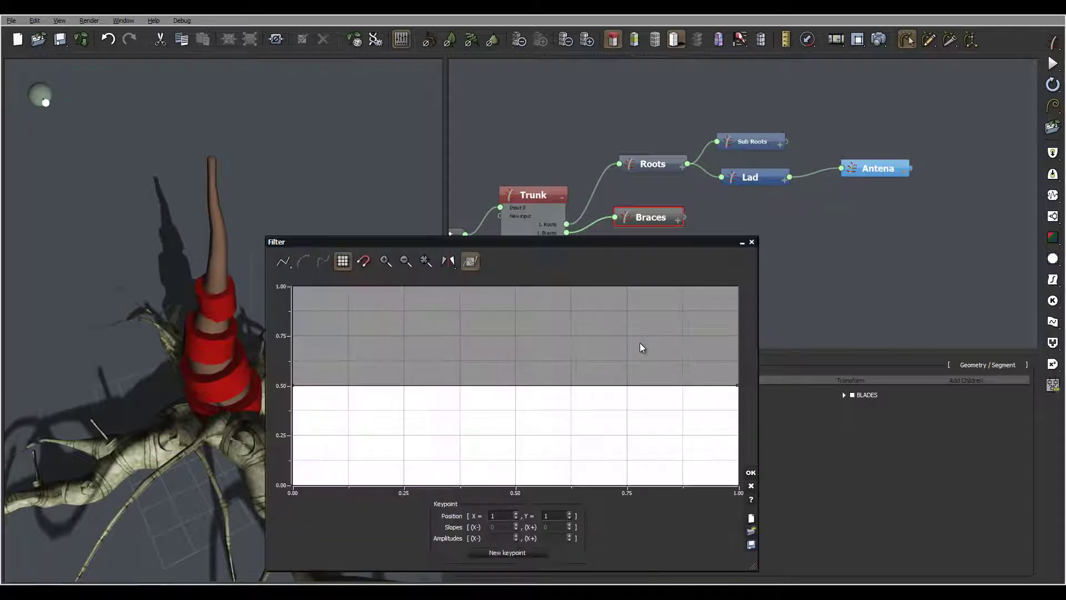
mouse_move(640, 347)
middle_down()
mouse_move(703, 321)
mouse_move(644, 318)
mouse_move(642, 348)
middle_up()
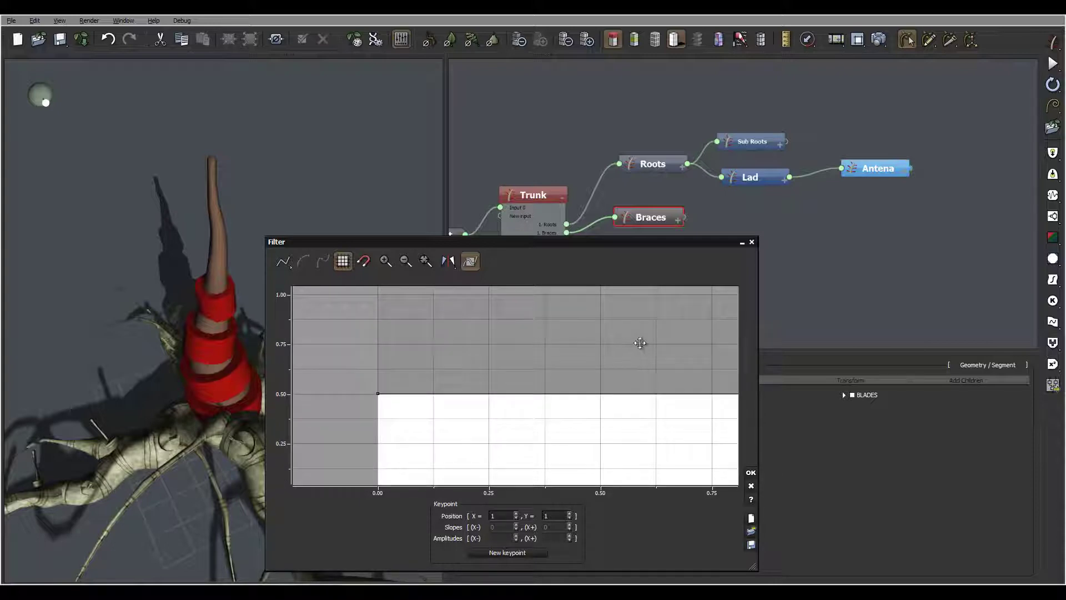
drag(378, 394, 377, 317)
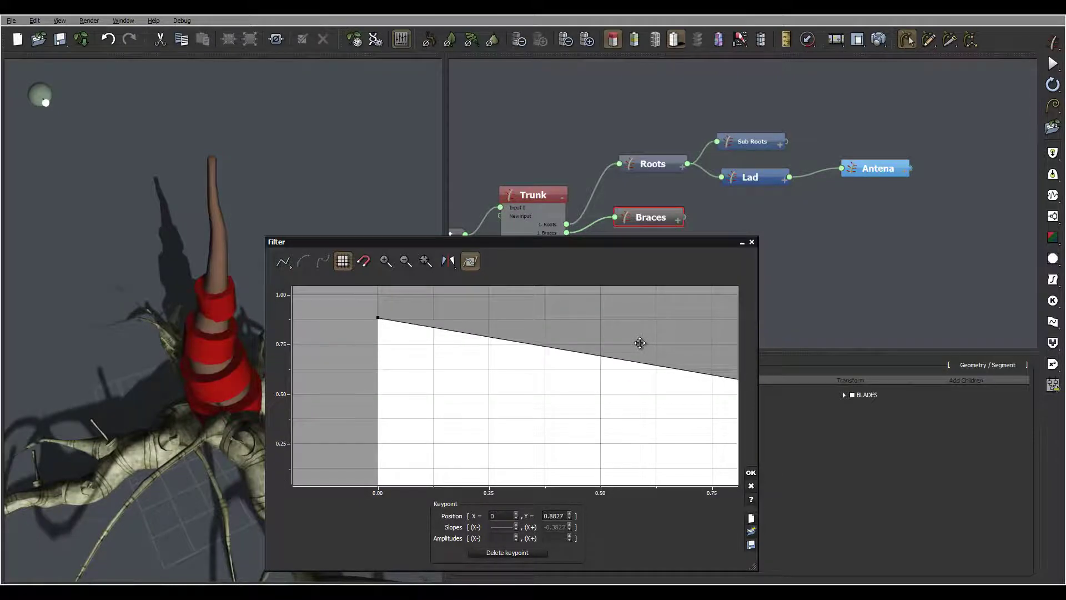
click(432, 326)
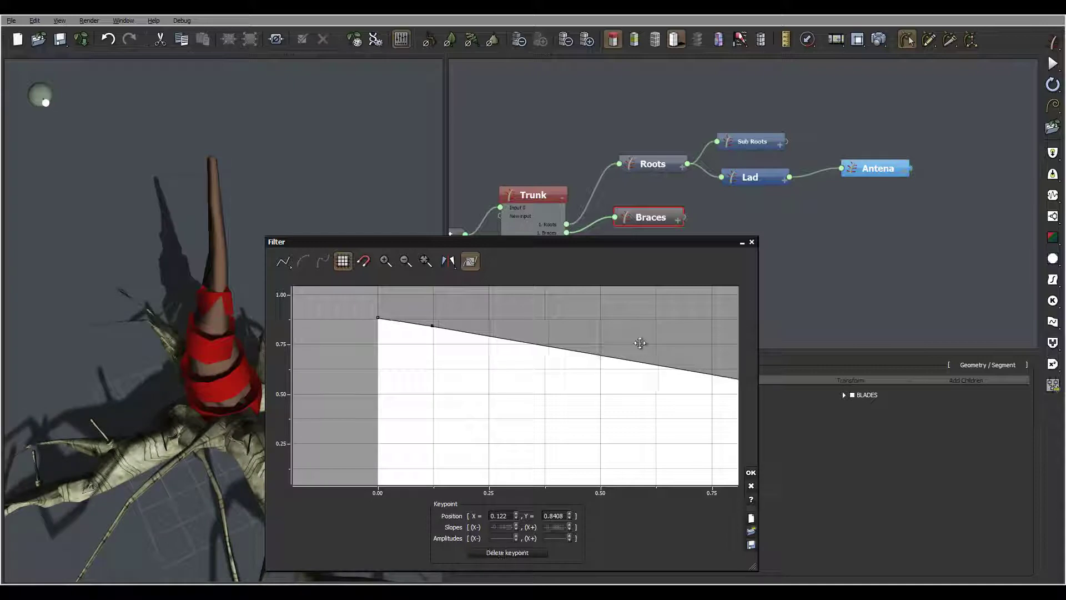
drag(432, 325, 432, 319)
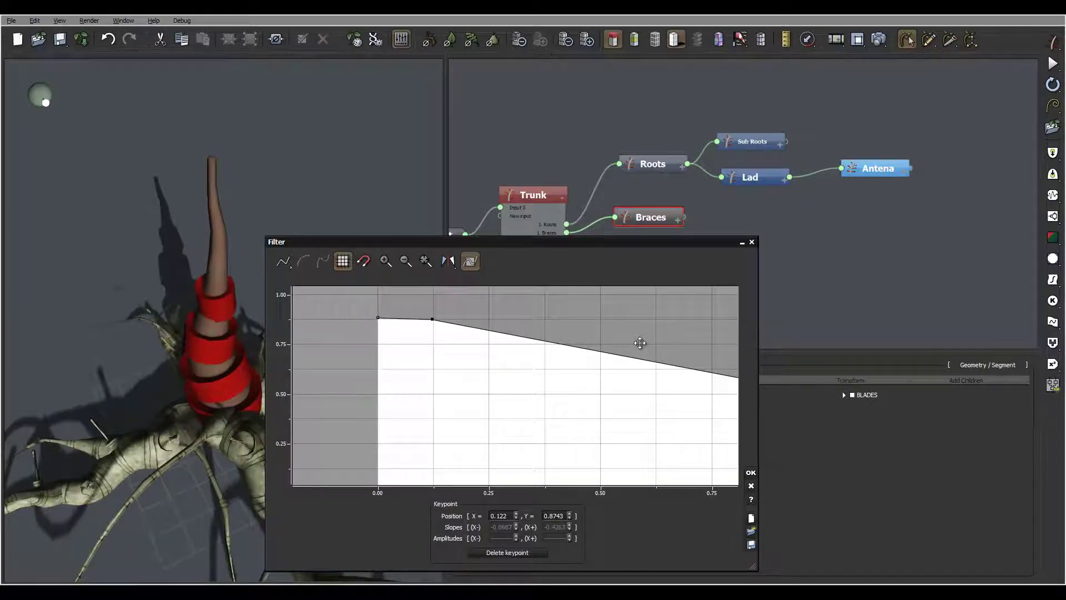
Add a keypoint dropping the Braces cap profile to about X 0.12, Y 0.067, lower the end keypoint to Y 0.067, and accept it.
double_click(491, 330)
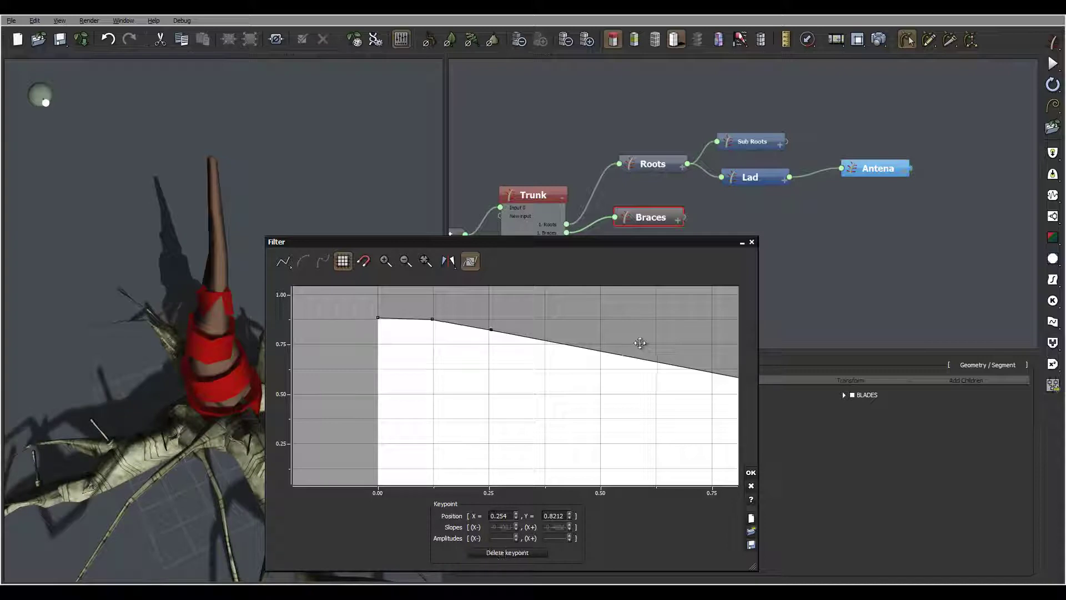
drag(491, 330, 439, 465)
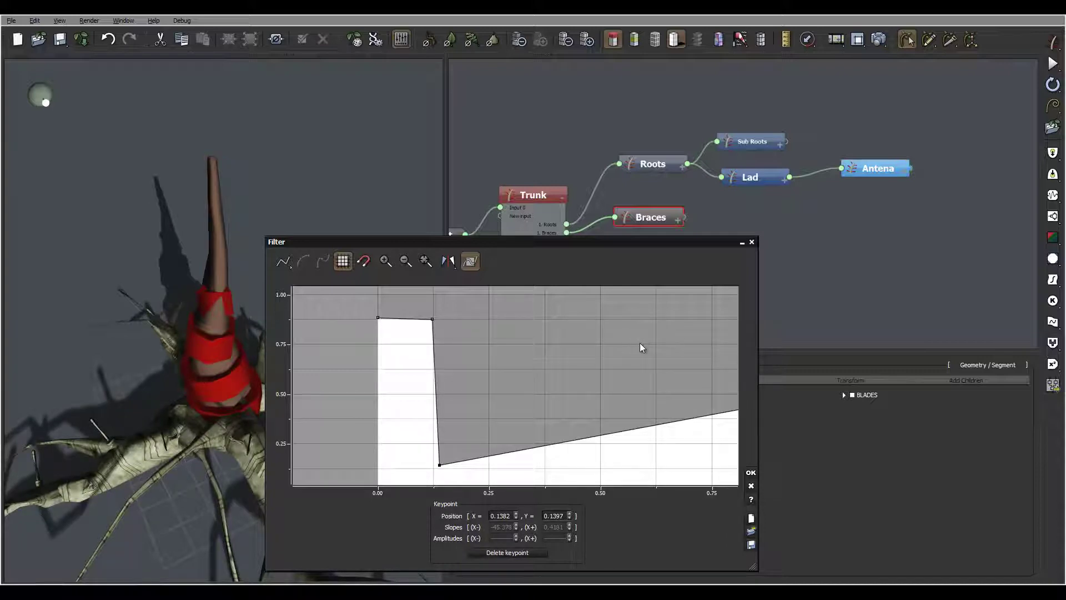
middle_drag(640, 343, 645, 272)
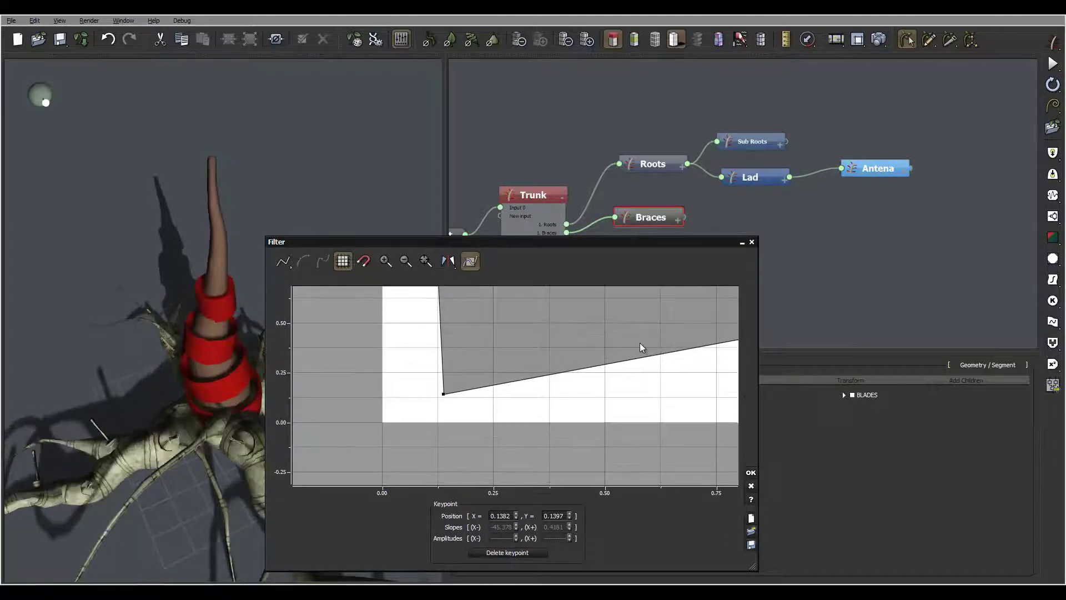
drag(443, 394, 437, 409)
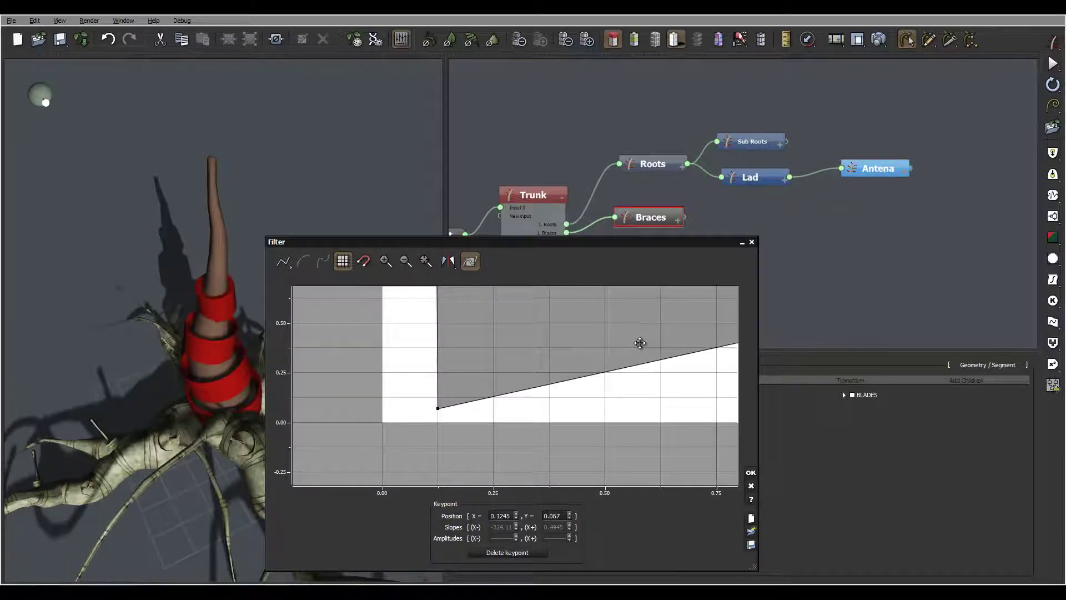
middle_drag(640, 343, 462, 356)
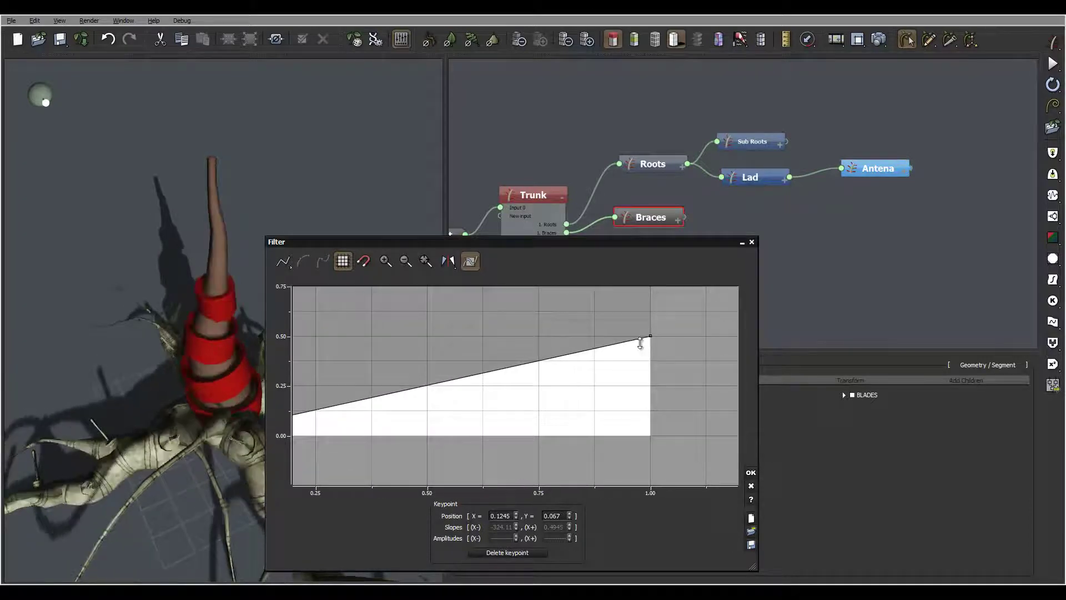
drag(651, 336, 650, 422)
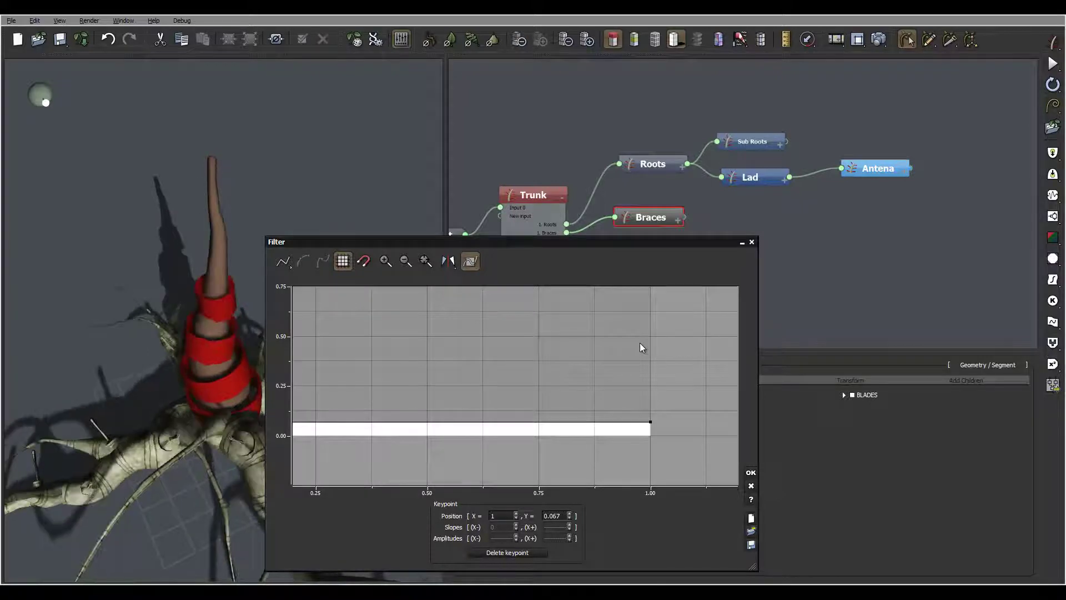
click(750, 473)
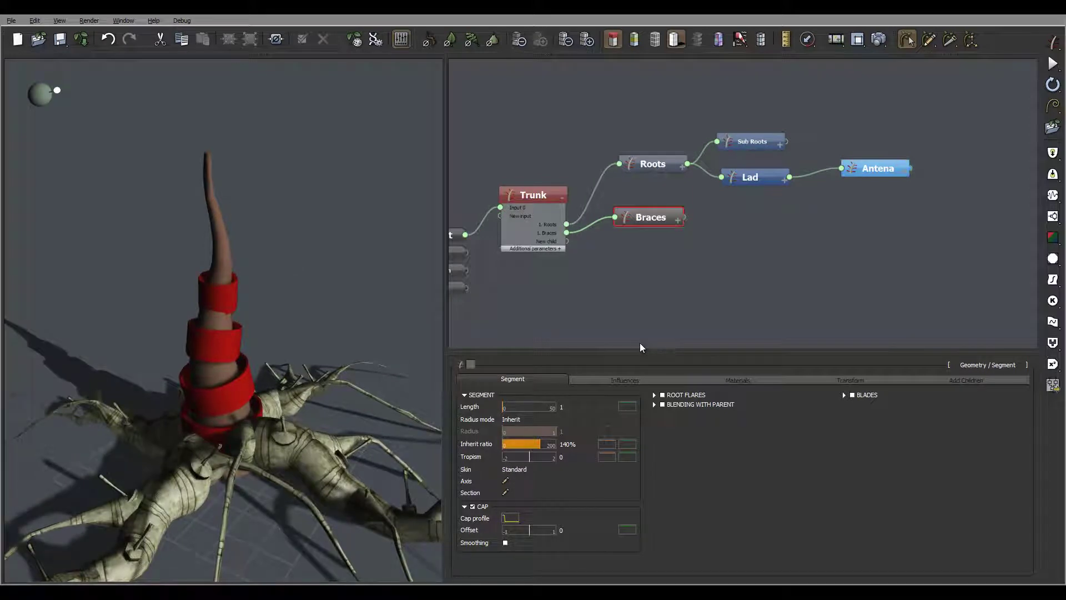
Assign the Mettal material to the Braces segment body.
click(738, 380)
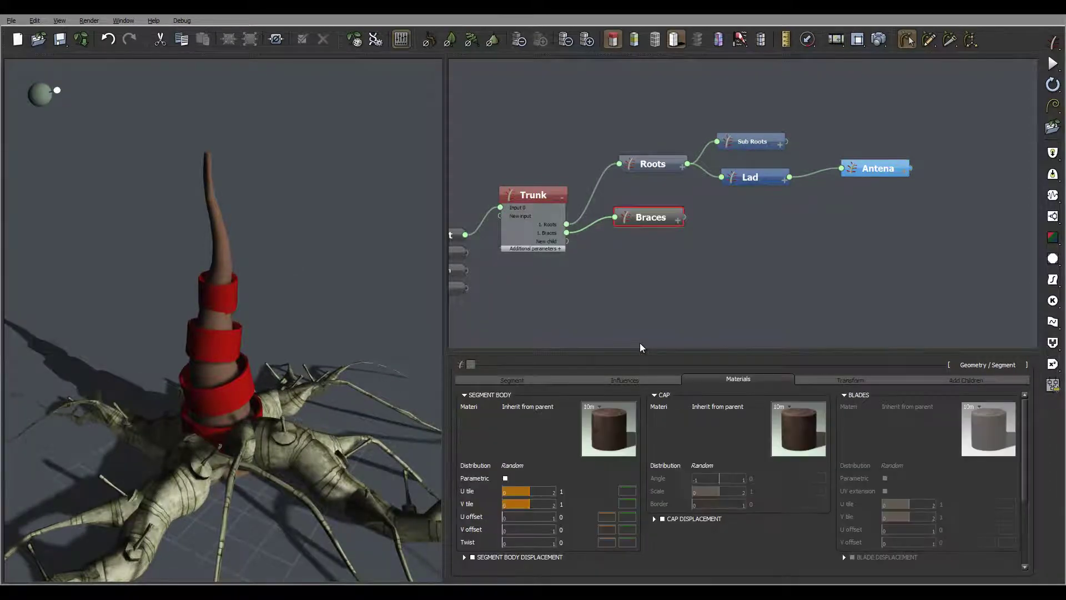
click(538, 407)
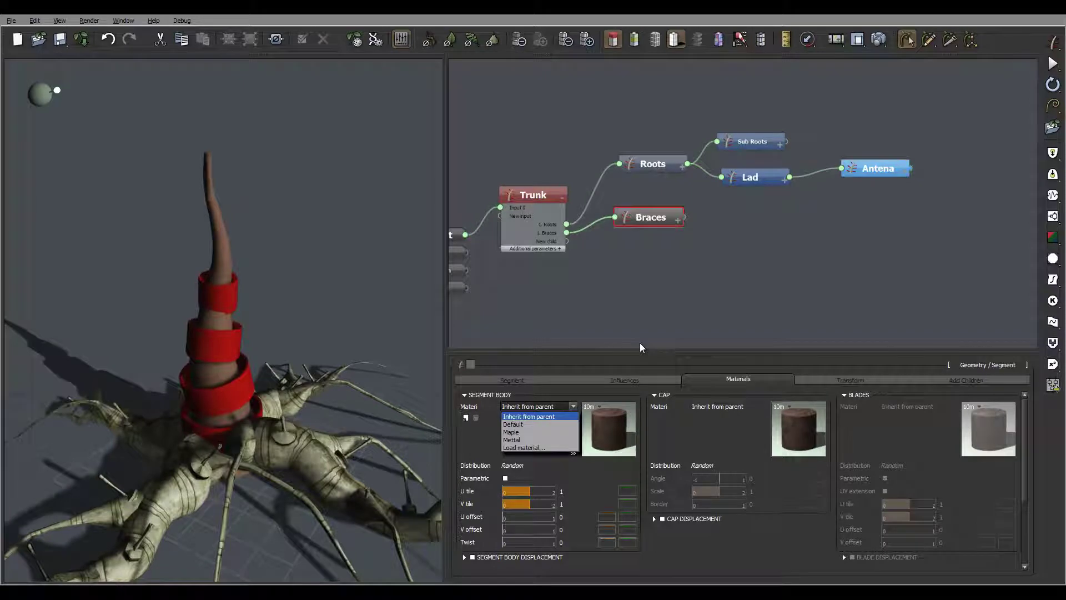
click(512, 439)
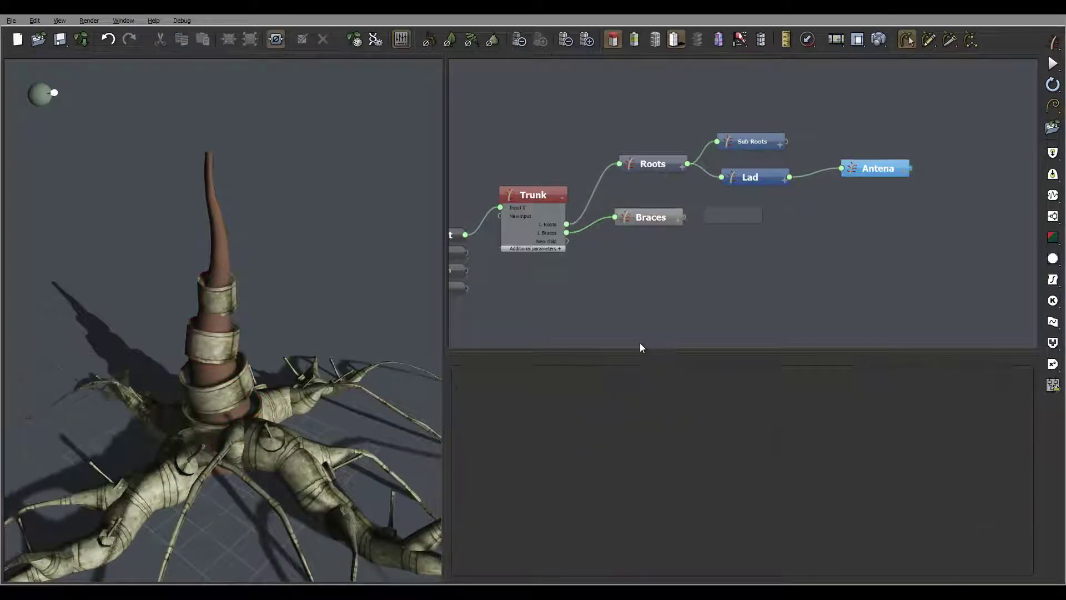
Add a new Segment node named Bolts beside the Braces node and colour it white.
right_click(734, 216)
mouse_move(756, 222)
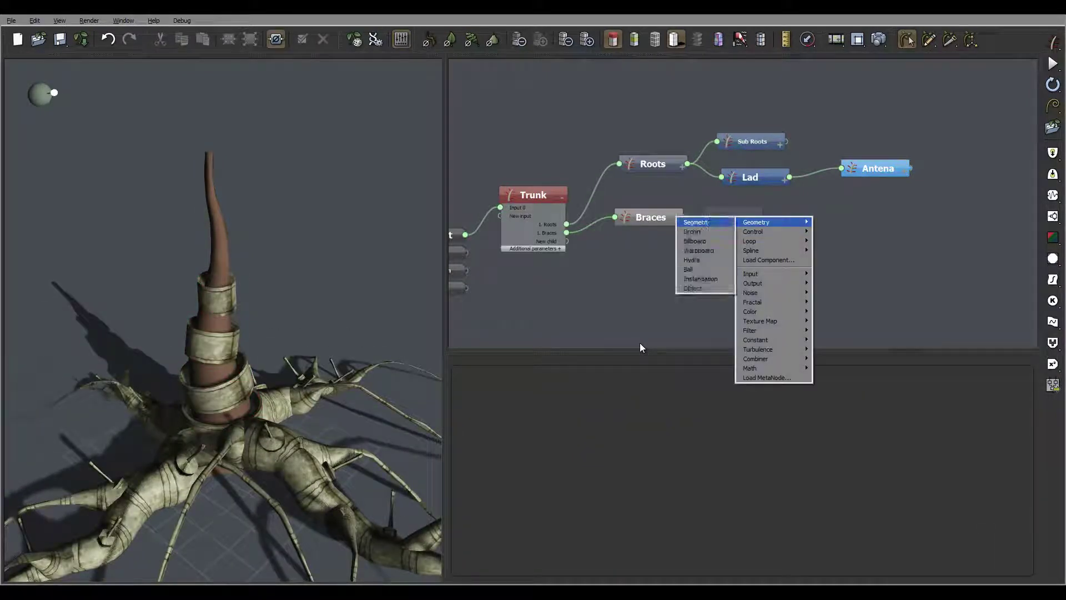
click(695, 222)
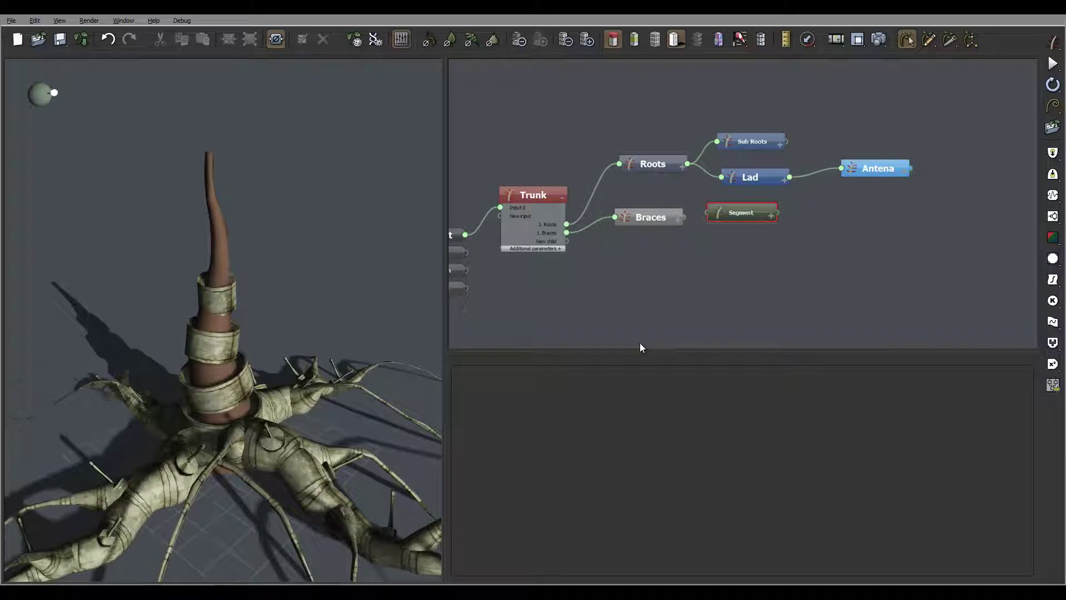
text(B)
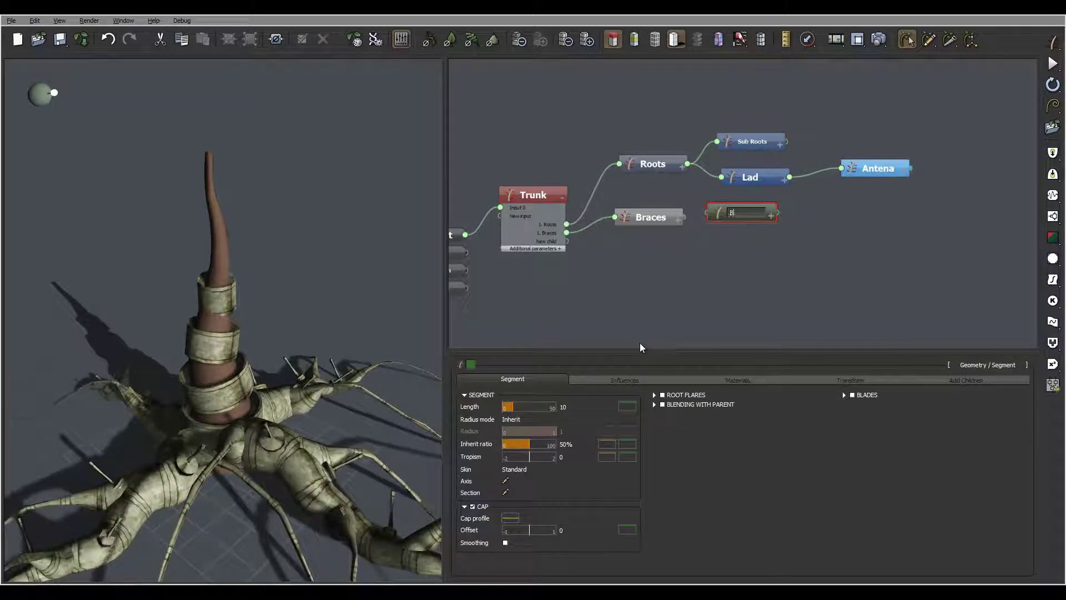
text(olts)
key(Return)
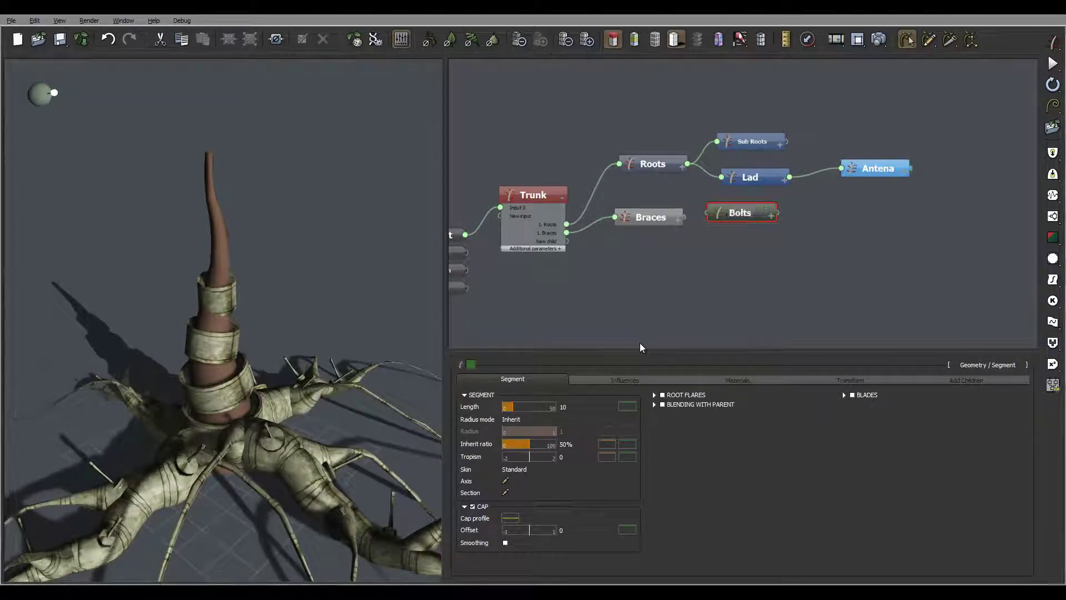
click(470, 365)
click(551, 310)
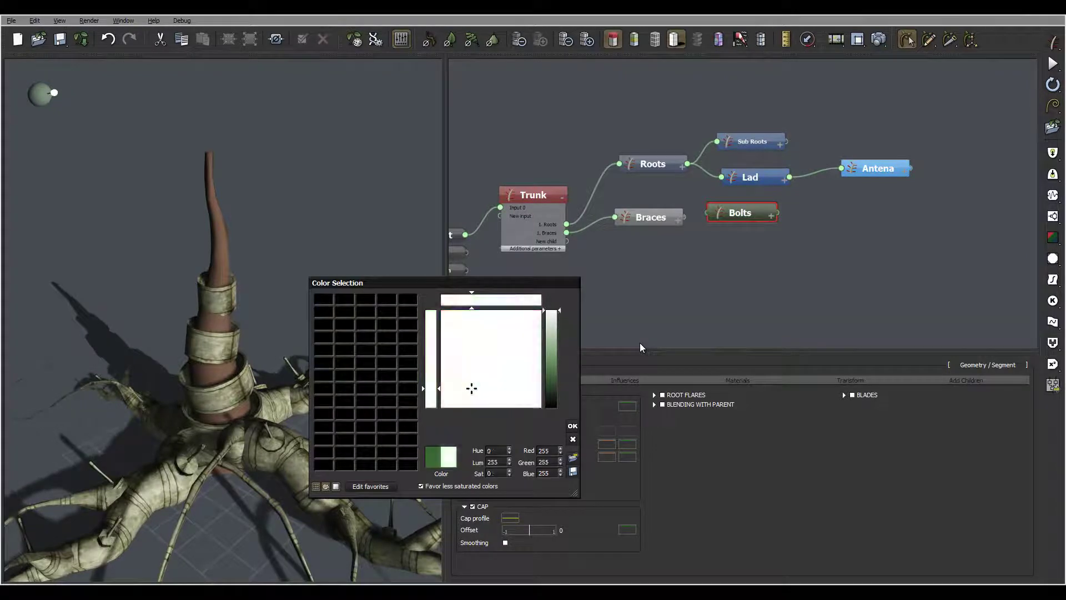
key(Return)
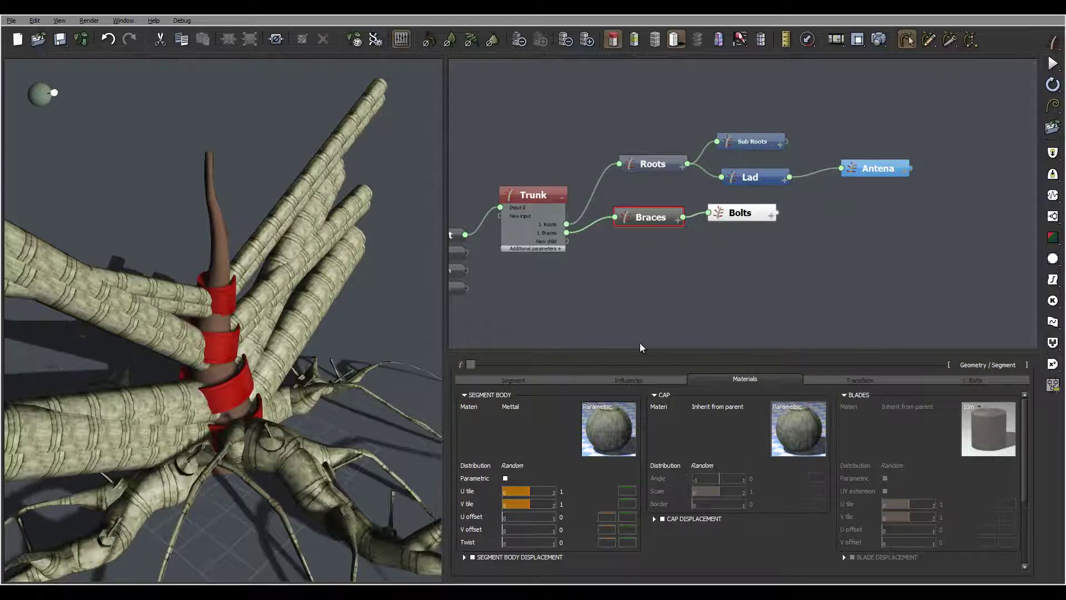
For the Bolts children of Braces, set the orientation angle to 0° and both distribution start and end to 0.5.
click(972, 380)
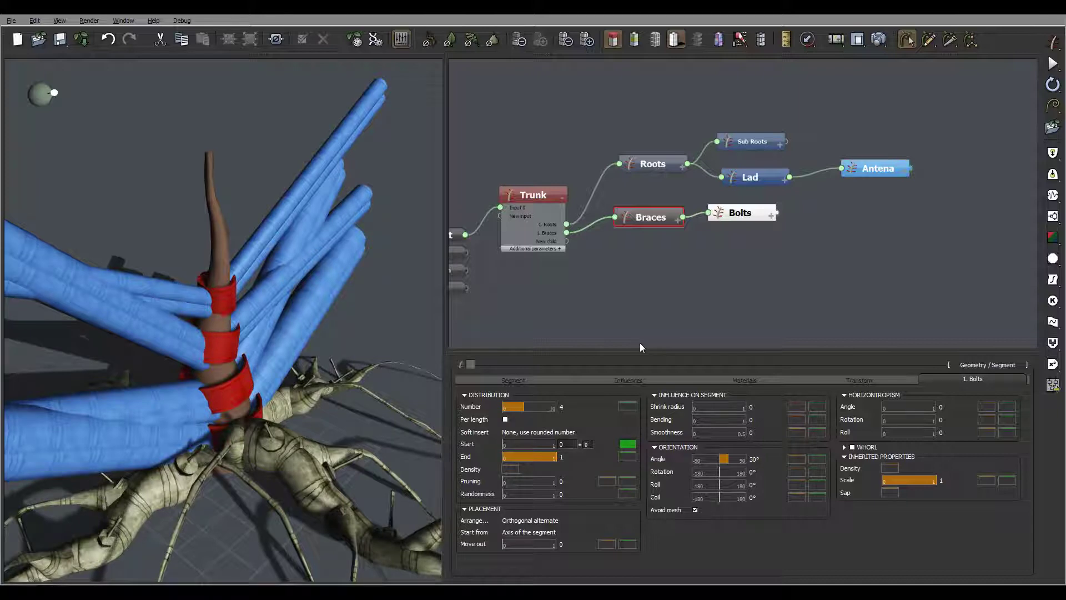
double_click(754, 459)
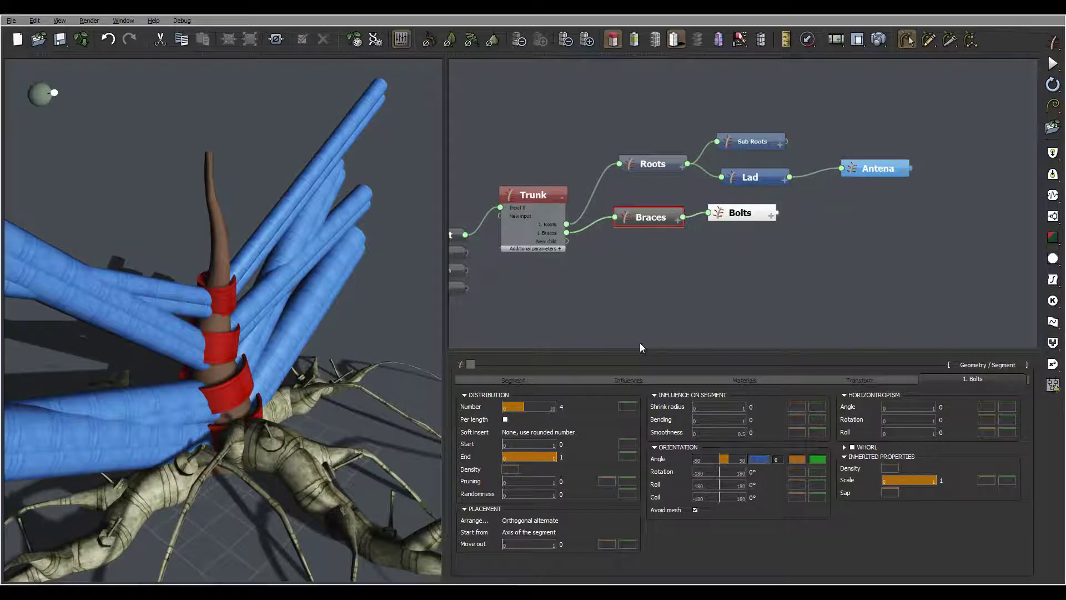
text(0)
key(Return)
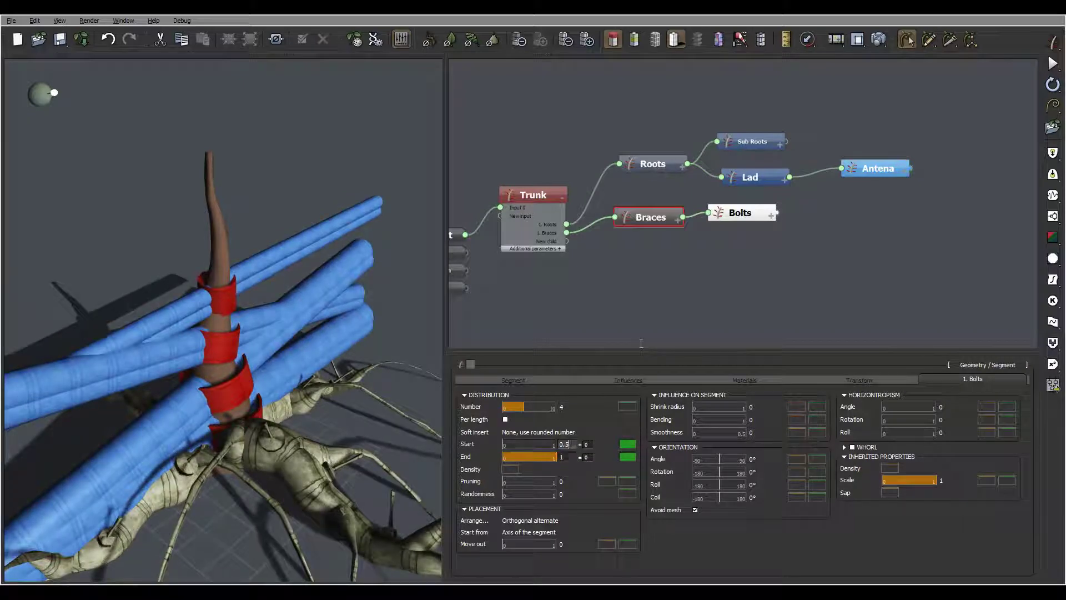
key(Tab)
text(0.5)
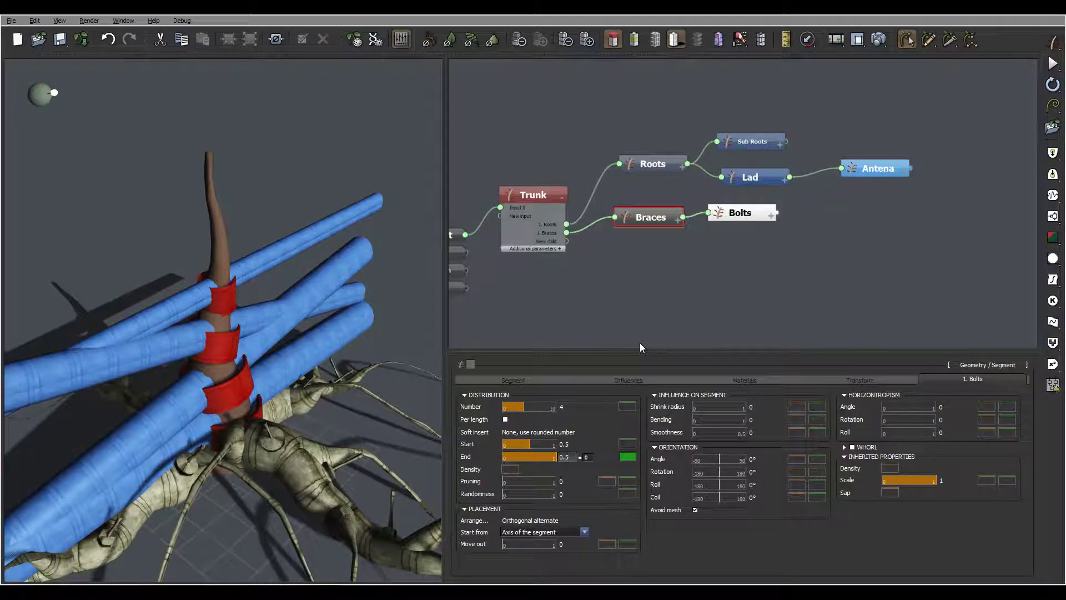
Make the Bolts start from the surface of the segment and set their orientation coil to 90°.
key(Tab)
key(alt+Down)
key(Down)
key(Return)
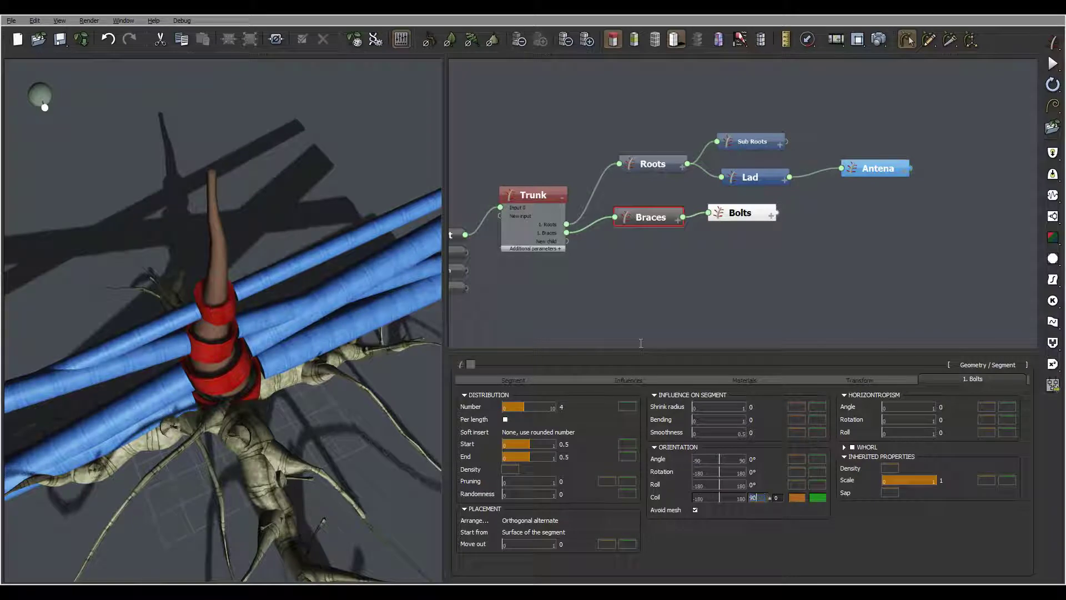
key(Return)
key(Return)
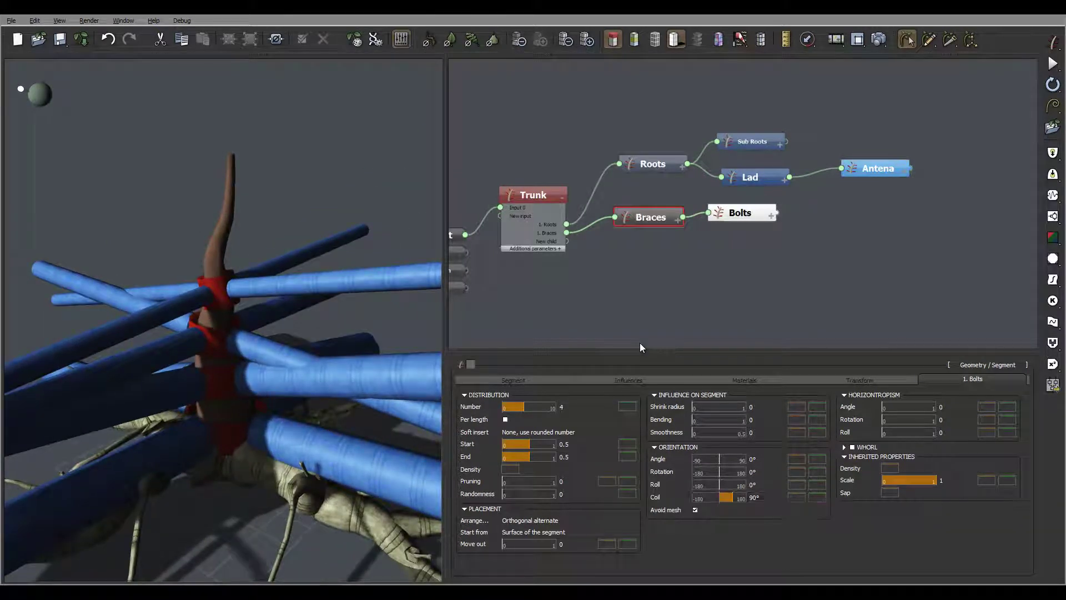
Set the Bolts segment's length to 0.2.
key(Right)
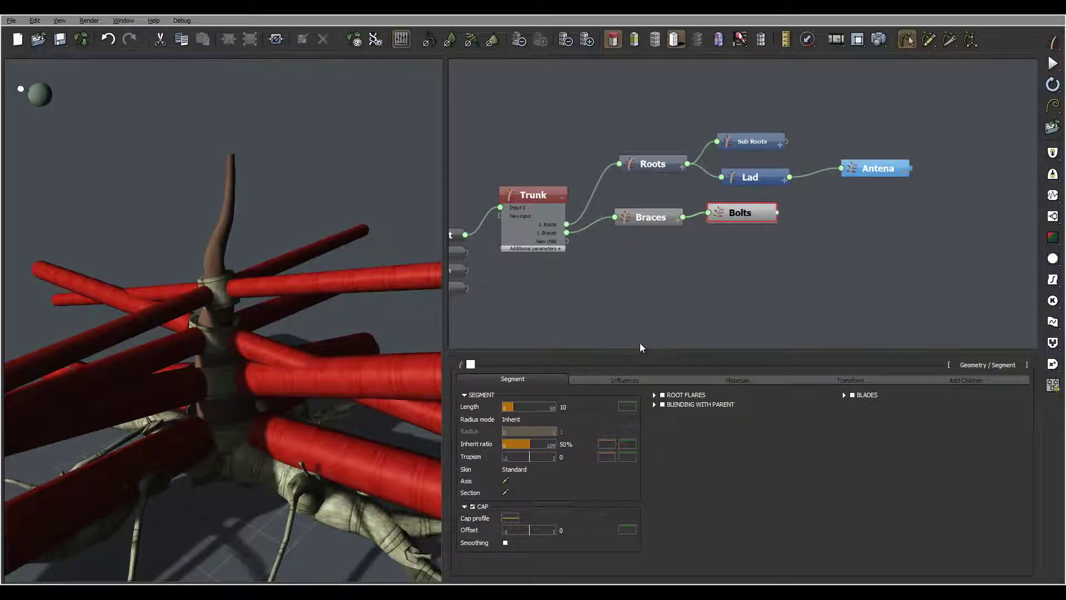
key(Tab)
text(.2)
key(Return)
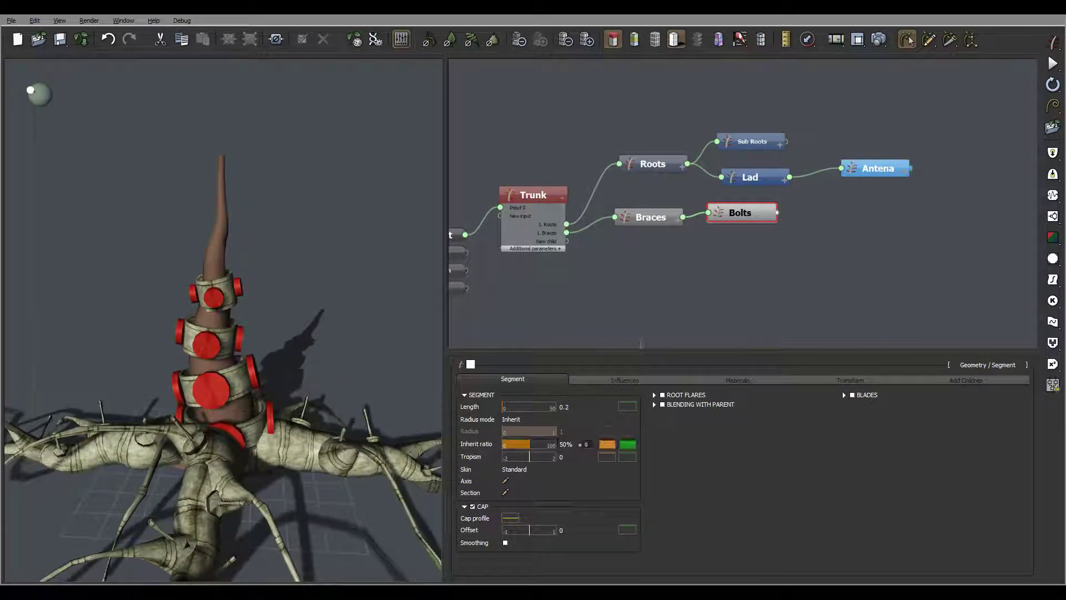
Change the Bolts radius mode to User defined with a radius of 0.15.
key(alt+Down)
key(Down)
key(Return)
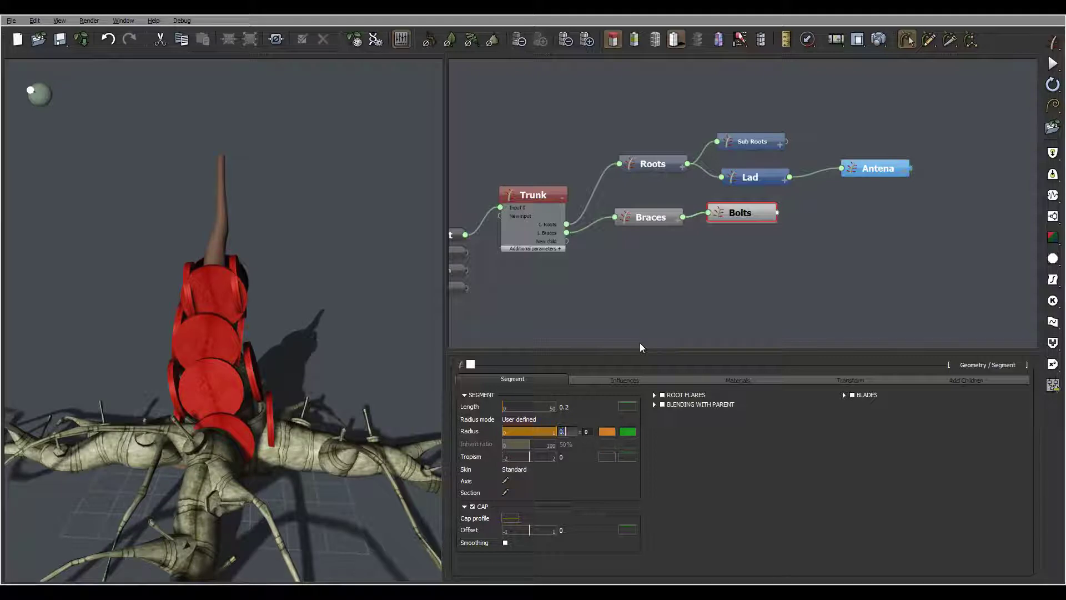
text(15)
key(Return)
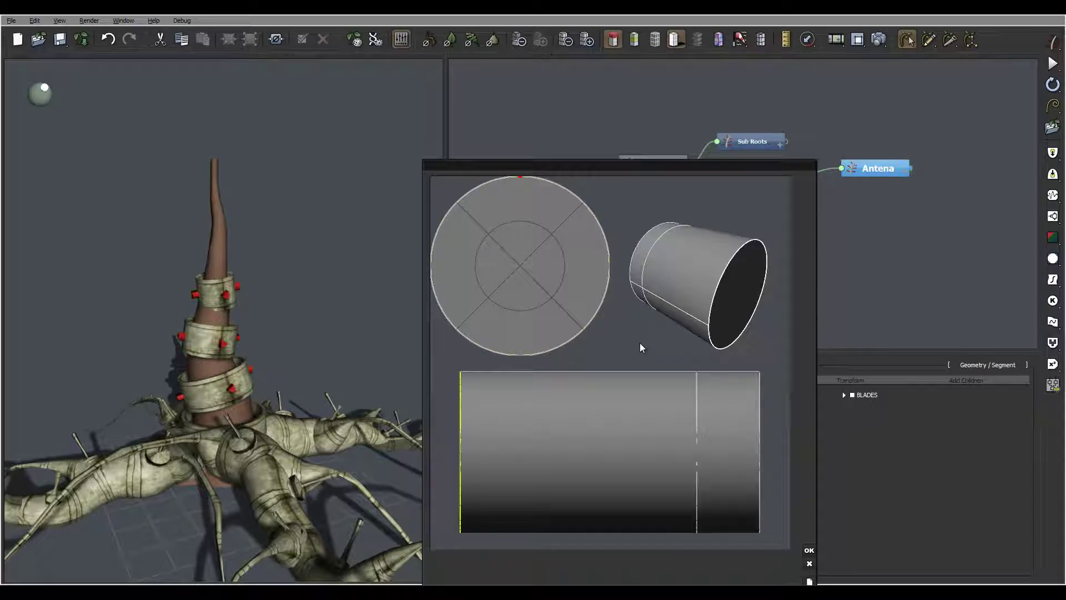
Shape the Bolts section into a wide head on a thin shaft by adding a section near the head, radius about 0.34, and narrowing the base to 0.35.
click(640, 343)
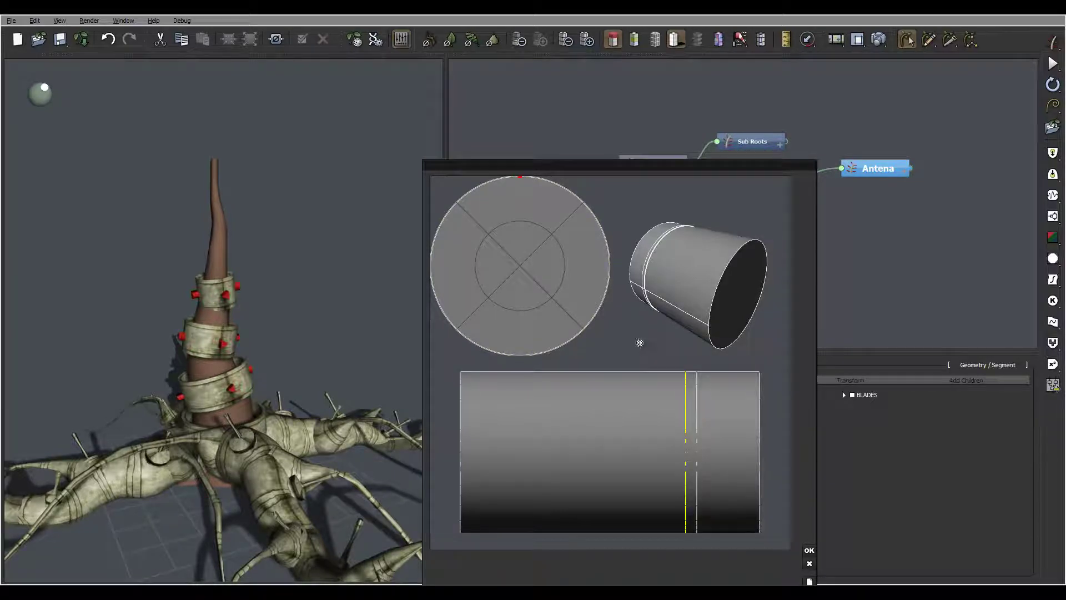
mouse_move(520, 232)
mouse_down()
mouse_move(520, 247)
mouse_move(520, 236)
mouse_up()
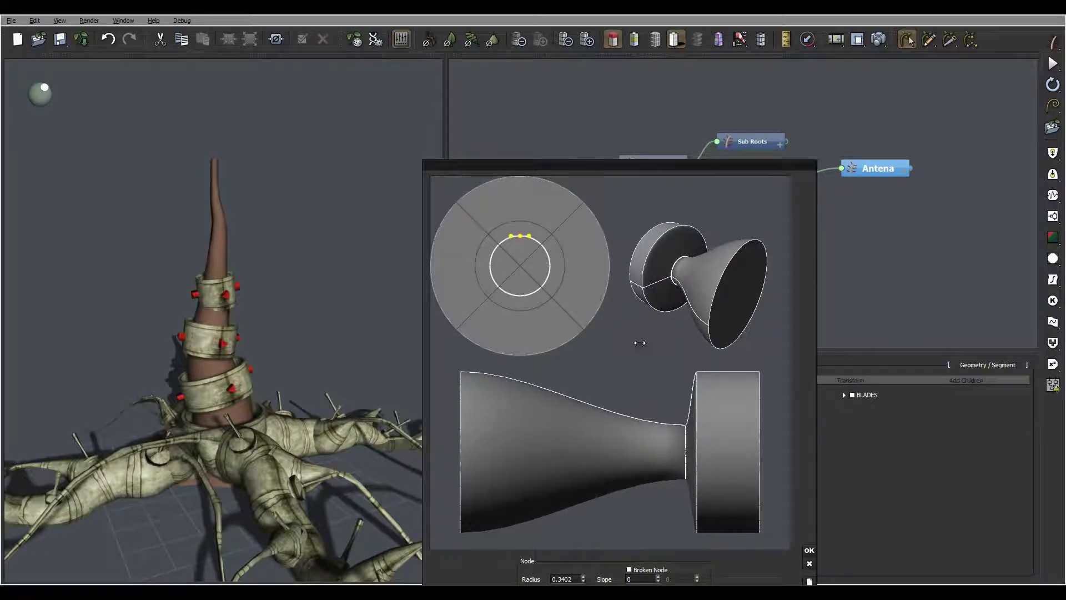
click(461, 451)
drag(520, 176, 520, 235)
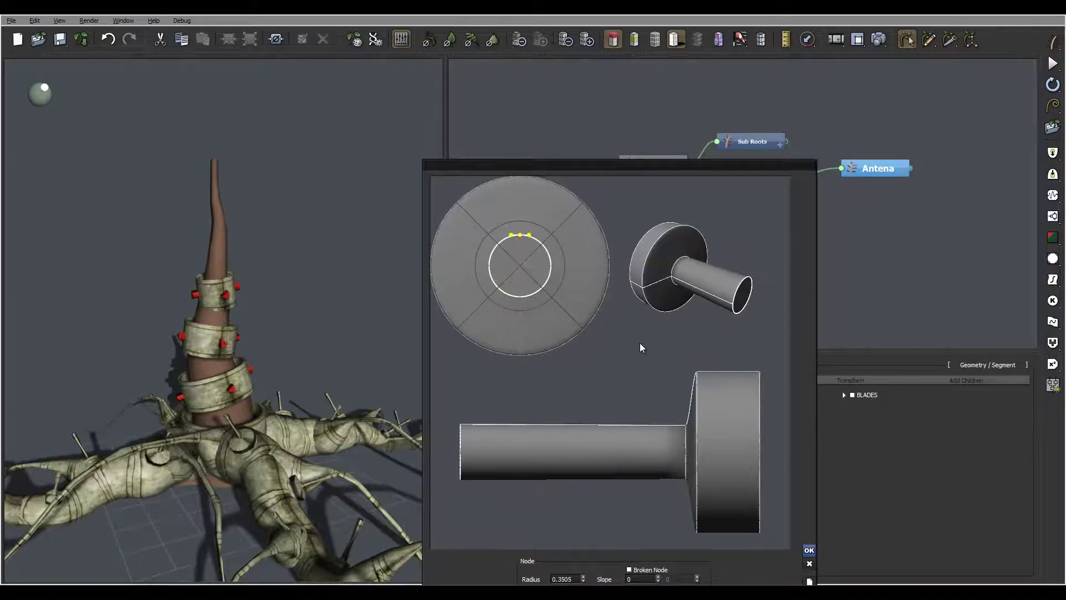
Thicken the bolt head in the Bolts section profile and apply the section.
click(810, 550)
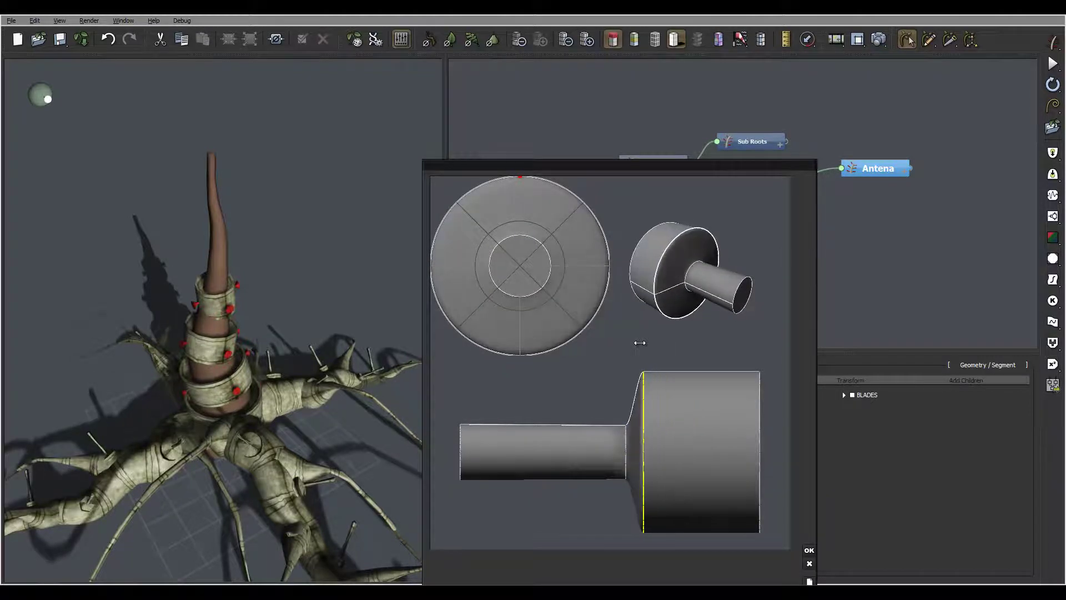
key(Return)
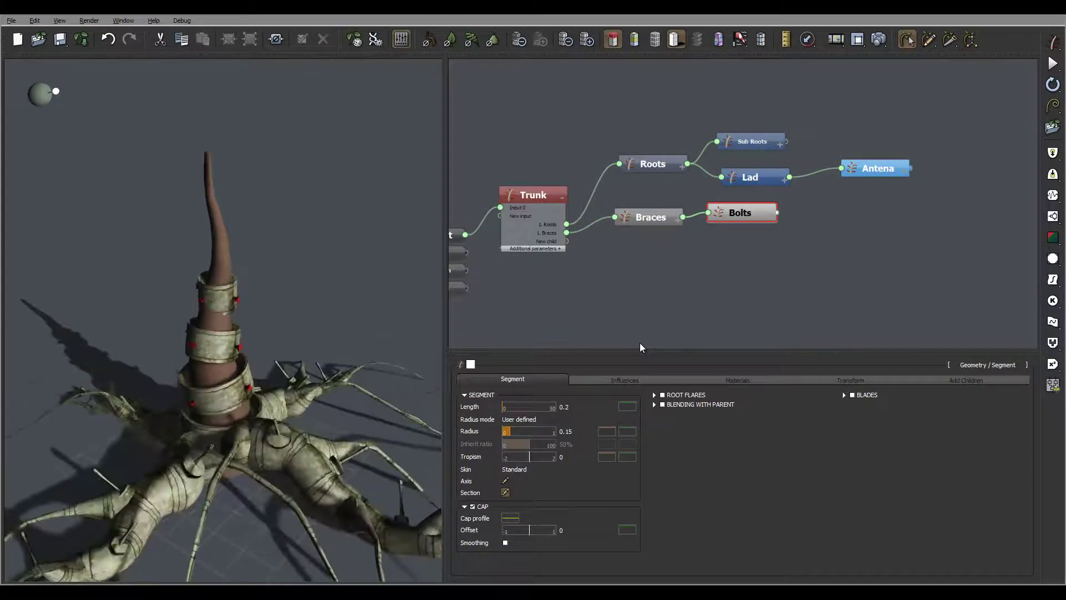
Lower the start keypoint of the Bolts cap profile to about 0.44 and apply the curve.
click(511, 518)
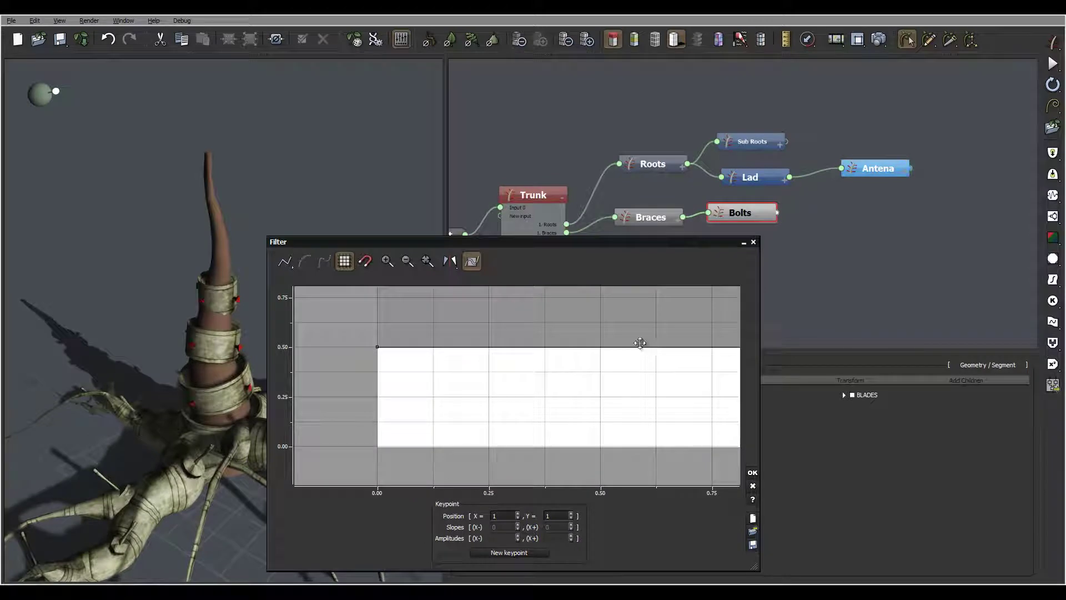
drag(640, 343, 641, 347)
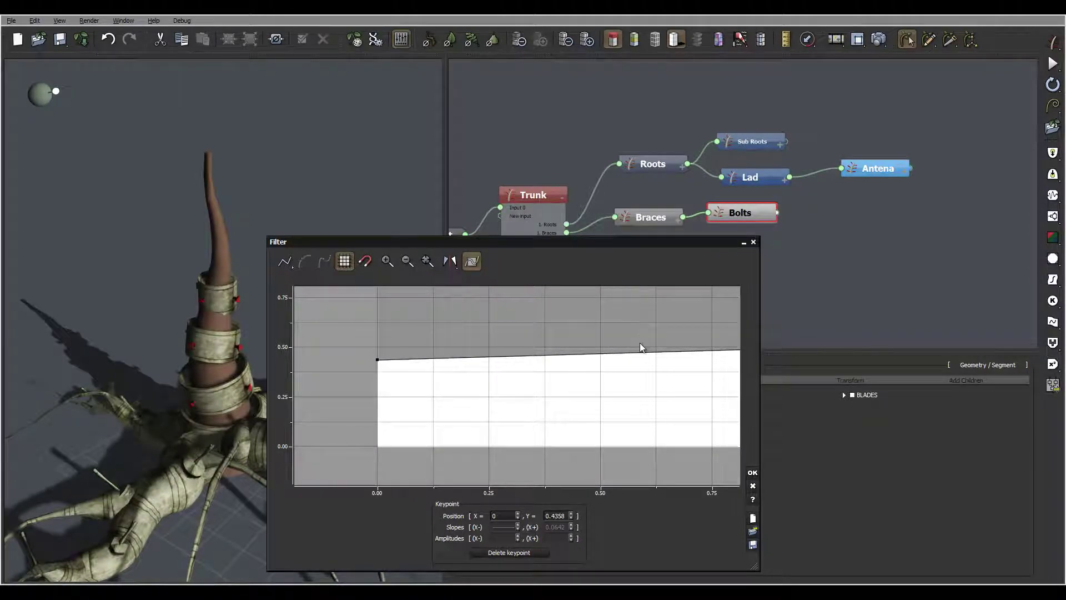
key(Return)
Increase the plant's mesh resolution and inspect the bolts and braces on the trunk.
right_drag(222, 334, 142, 328)
scroll(222, 333, up, 5)
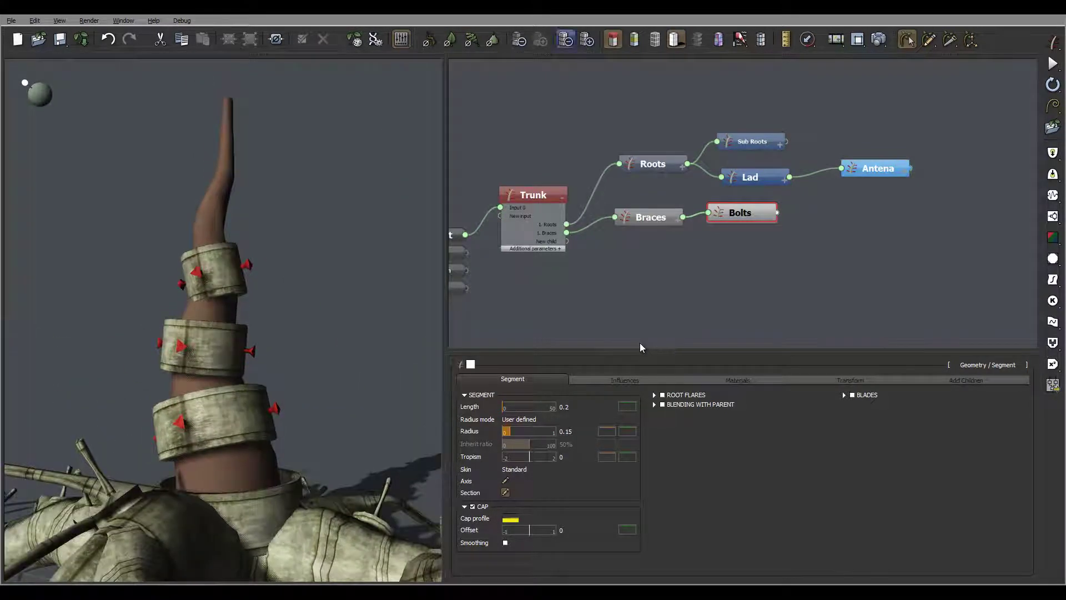
click(587, 39)
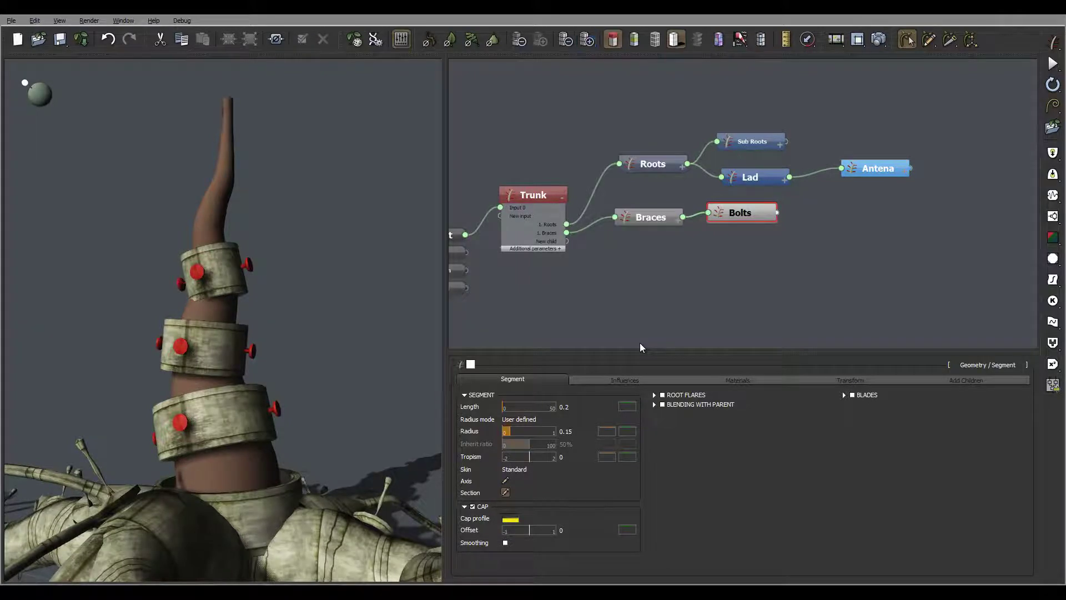
right_drag(311, 300, 194, 361)
scroll(222, 319, down, 3)
right_drag(195, 408, 194, 358)
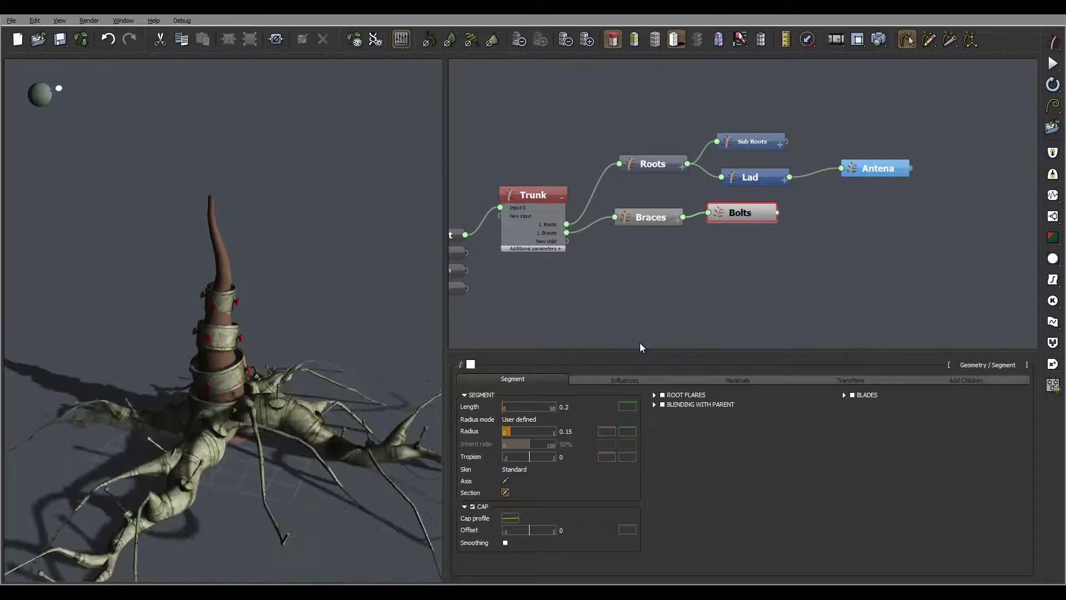
right_drag(214, 373, 181, 377)
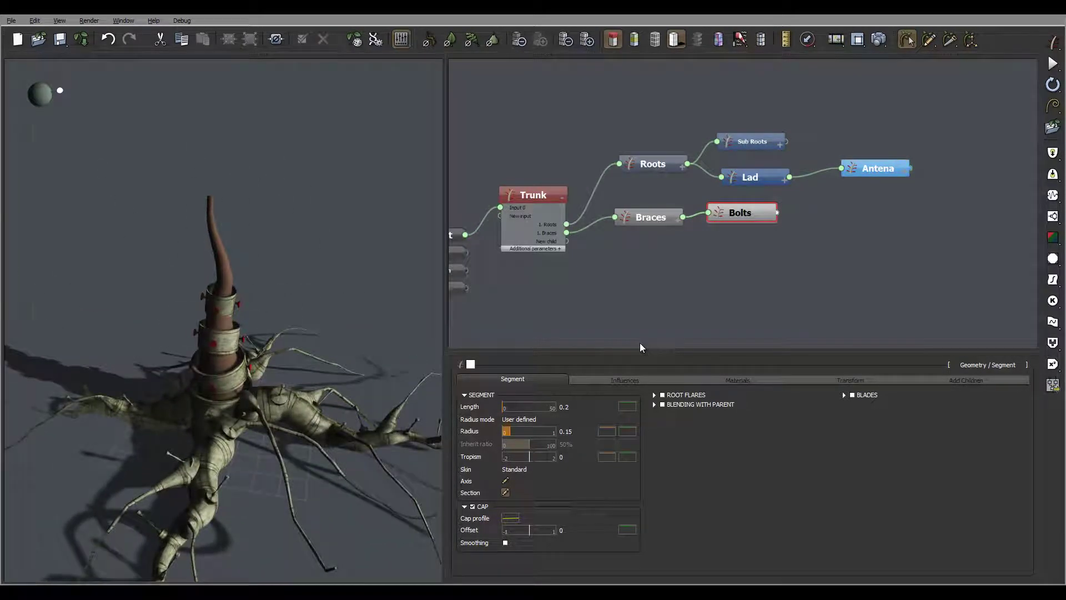
Tidy the graph by moving the Bolts node away from Braces and shifting the Braces node slightly.
right_drag(640, 343, 656, 293)
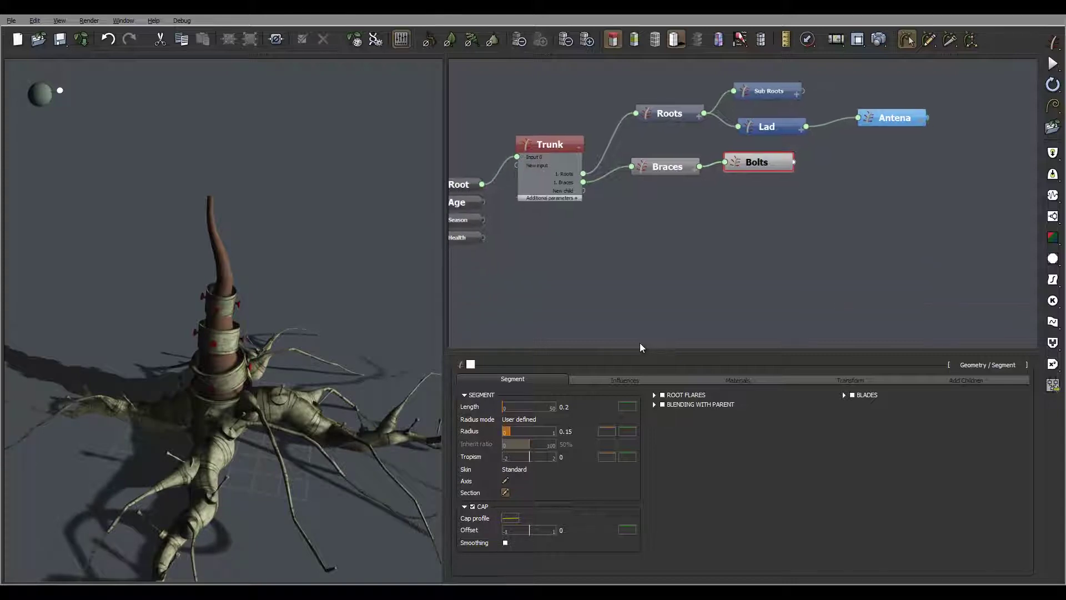
drag(758, 162, 772, 176)
click(666, 167)
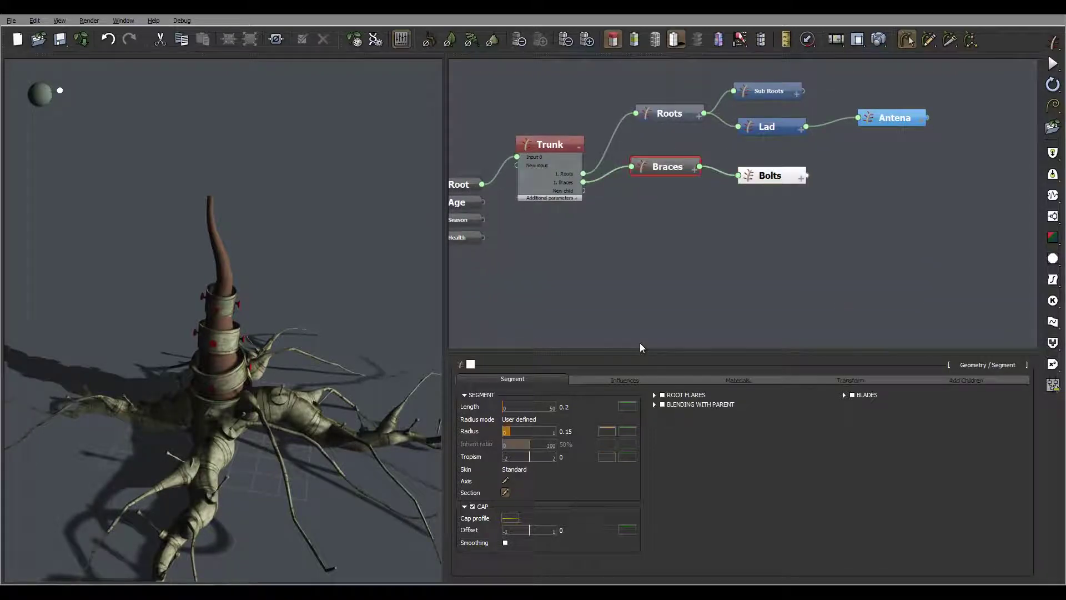
drag(681, 166, 685, 167)
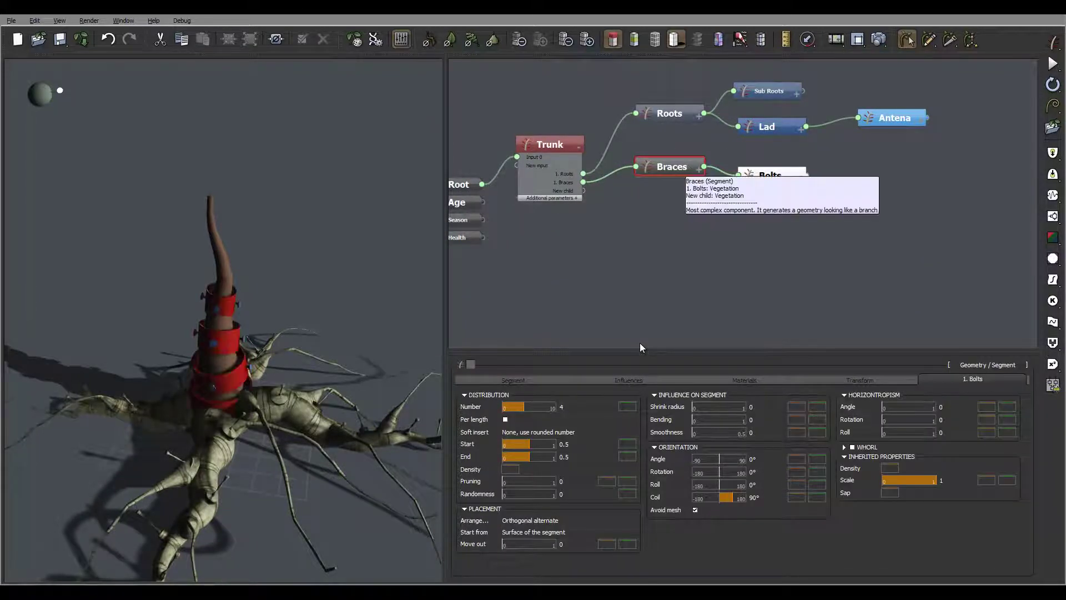
right_drag(249, 411, 226, 411)
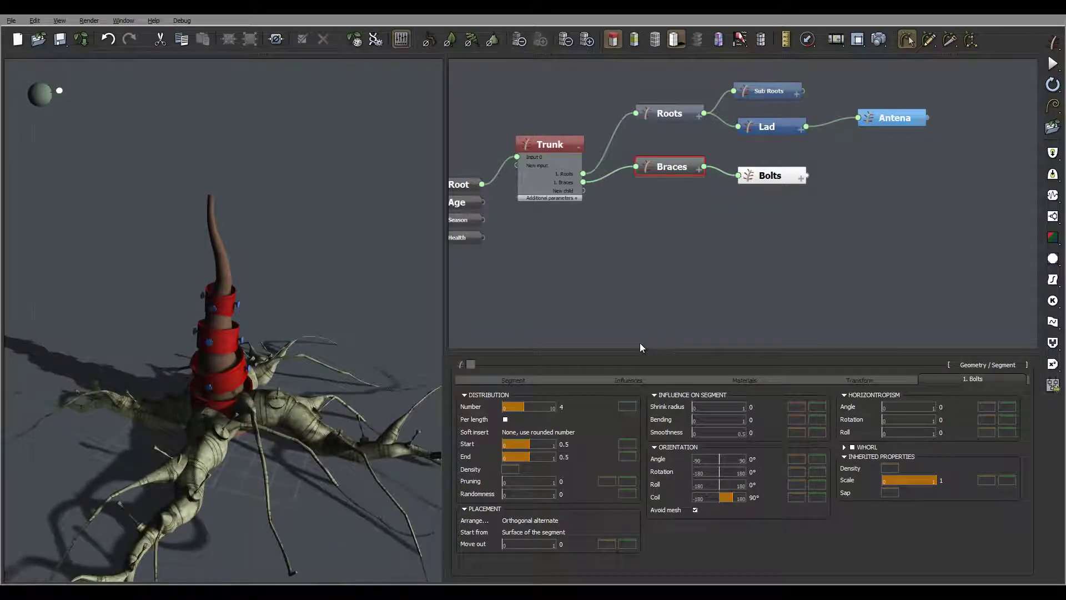
right_drag(226, 411, 184, 403)
right_drag(202, 358, 190, 358)
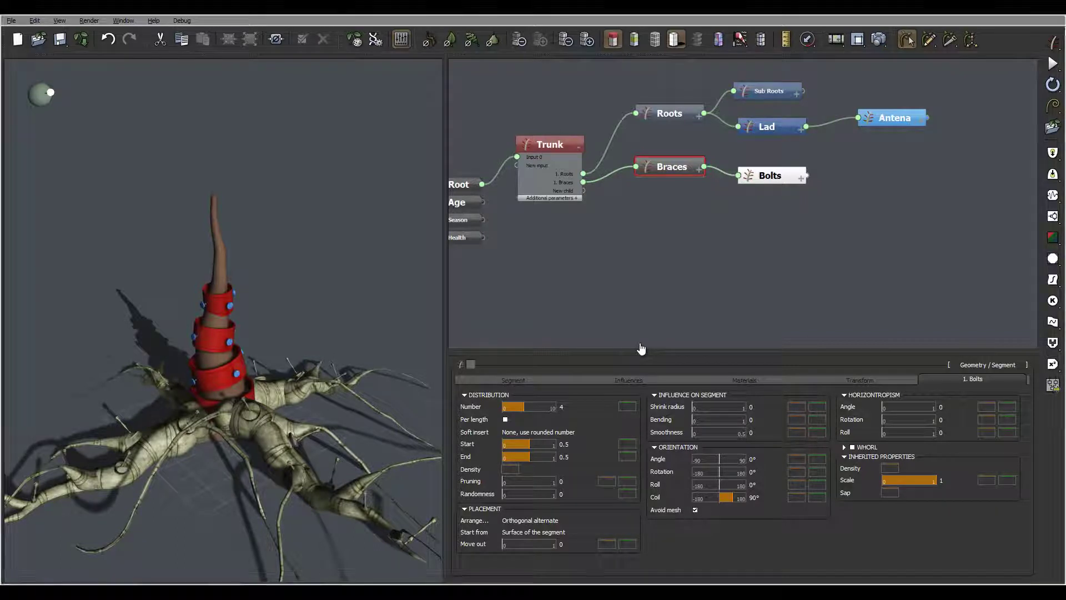
Add a new Segment node below Braces in the graph and name it WoodBranches.
click(640, 347)
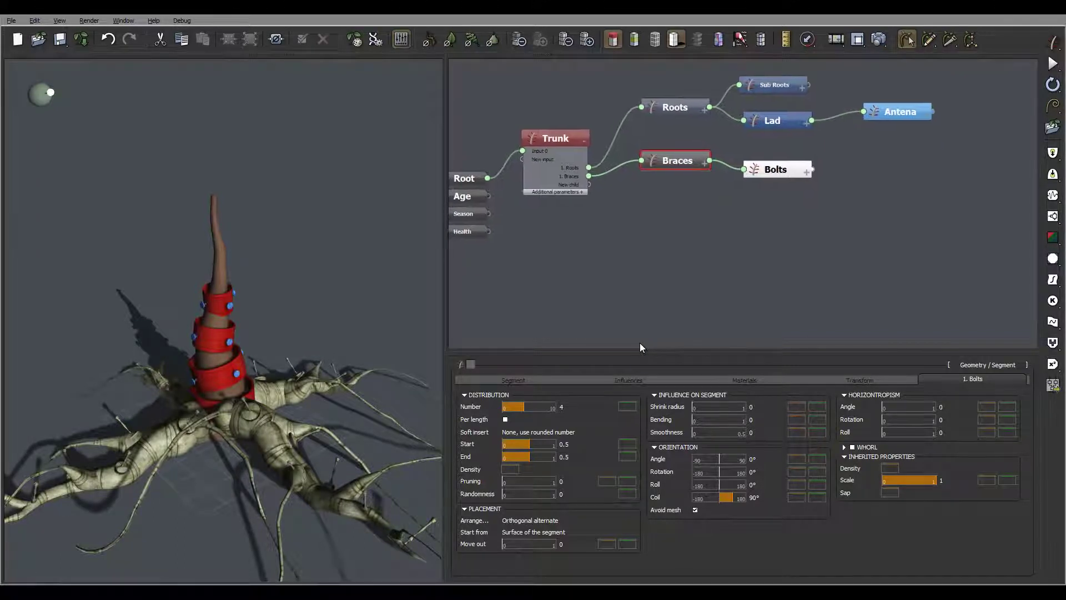
right_click(676, 221)
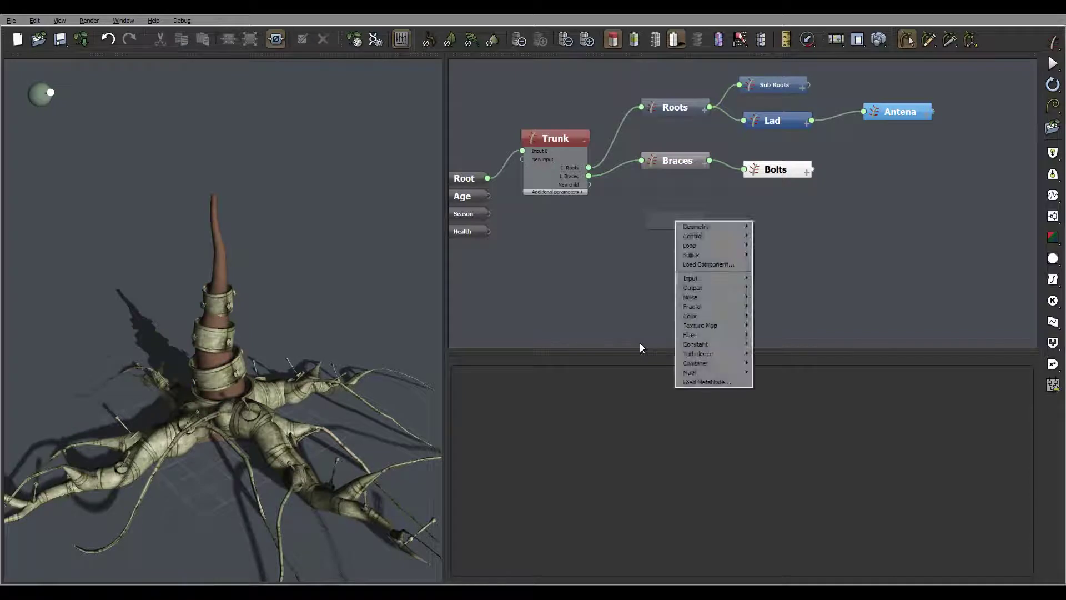
mouse_move(696, 227)
click(636, 227)
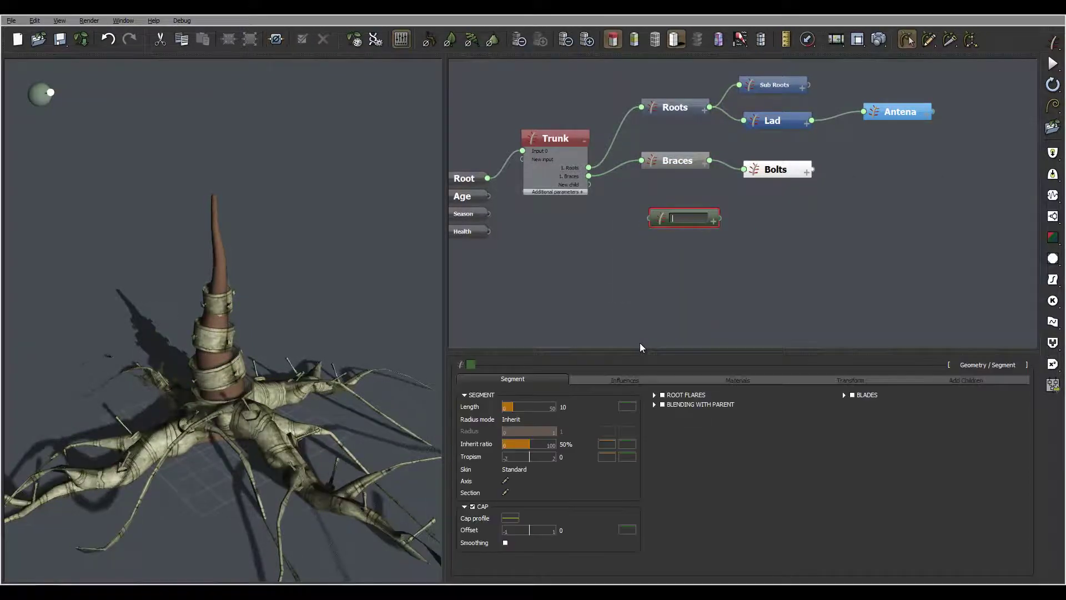
text(WoodB)
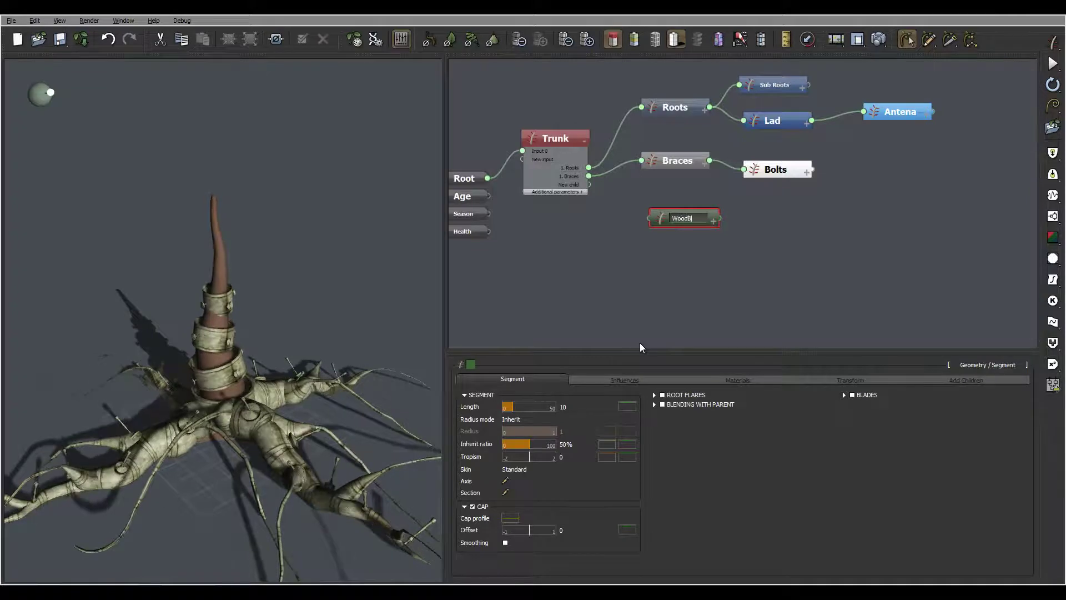
text(ranches)
key(Return)
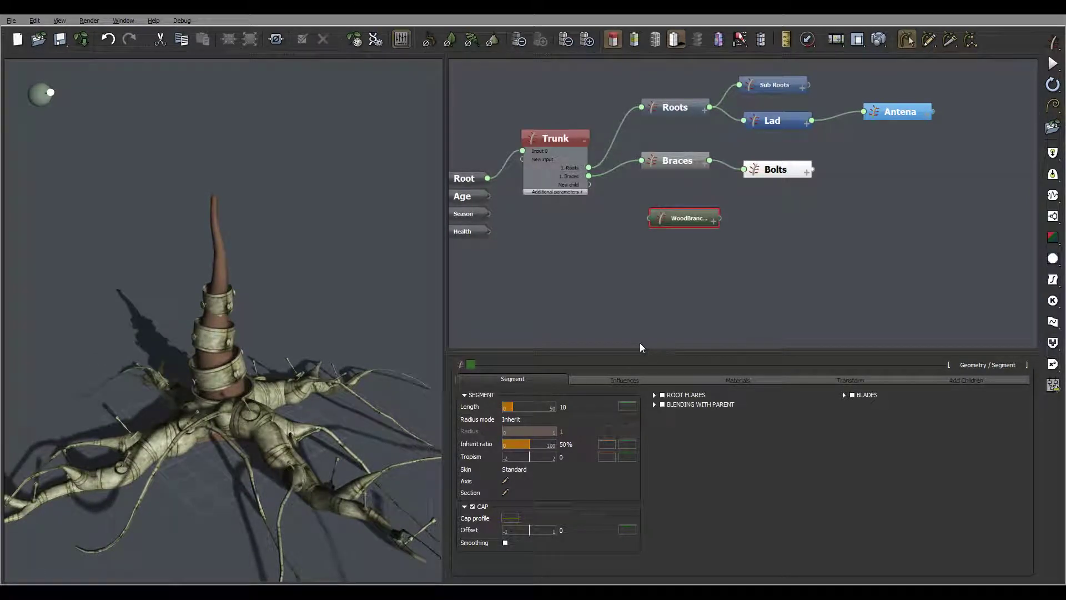
Change the WoodBranches node's colour to a bright orange.
click(471, 364)
click(447, 316)
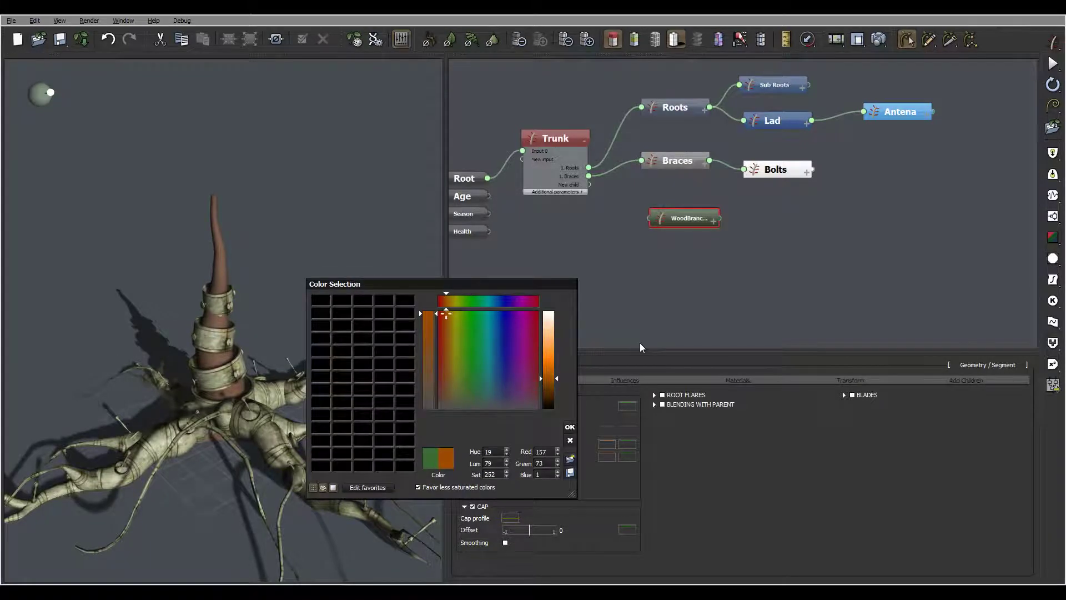
drag(540, 378, 541, 355)
click(569, 427)
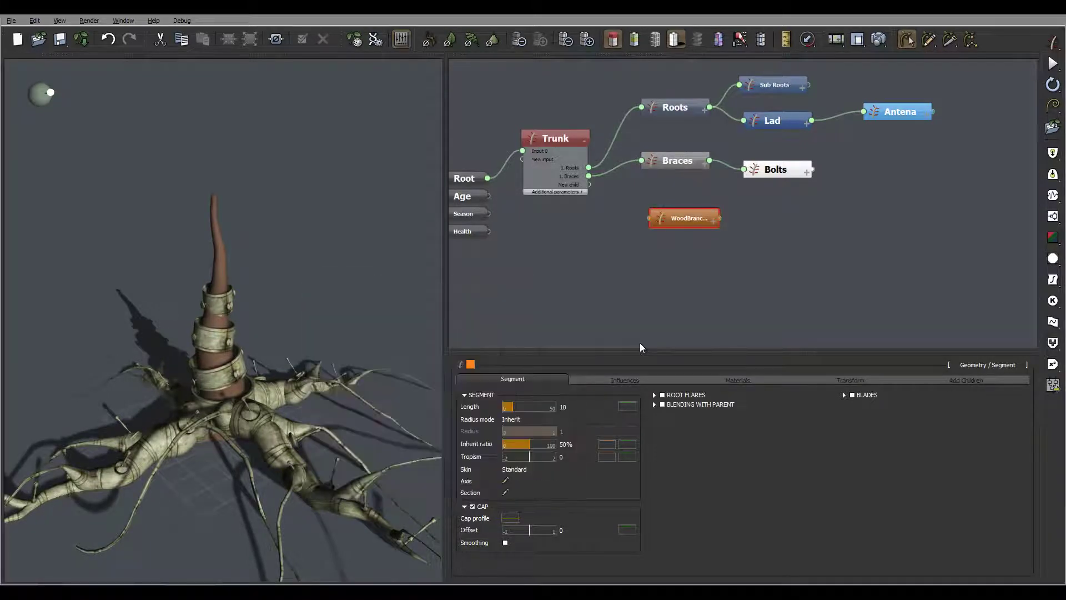
Connect WoodBranches as a new child of the Trunk and set its number to 6 ± 2.
drag(588, 184, 650, 218)
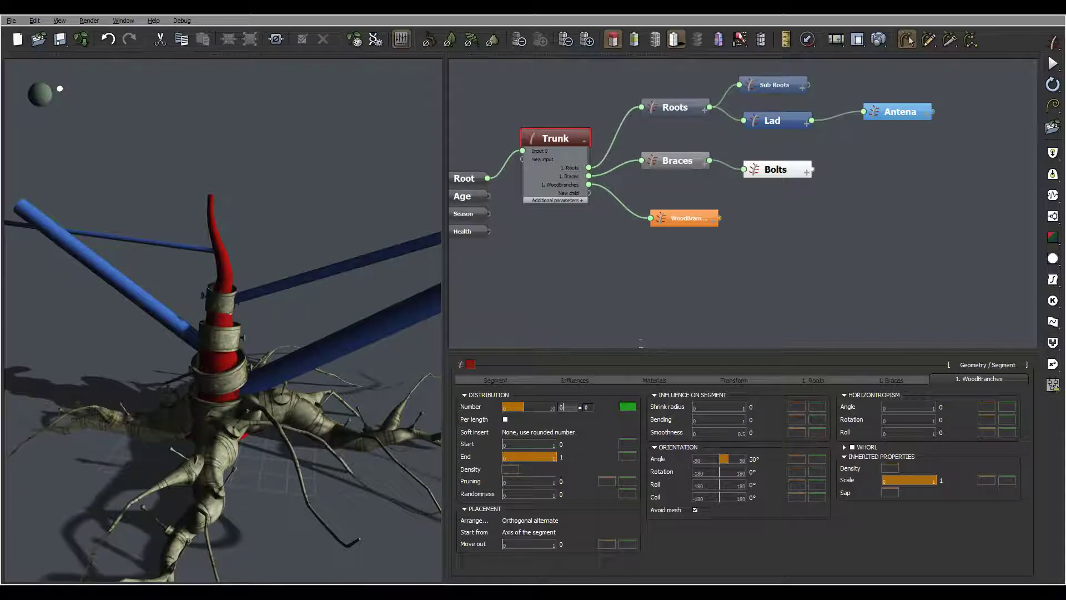
key(Tab)
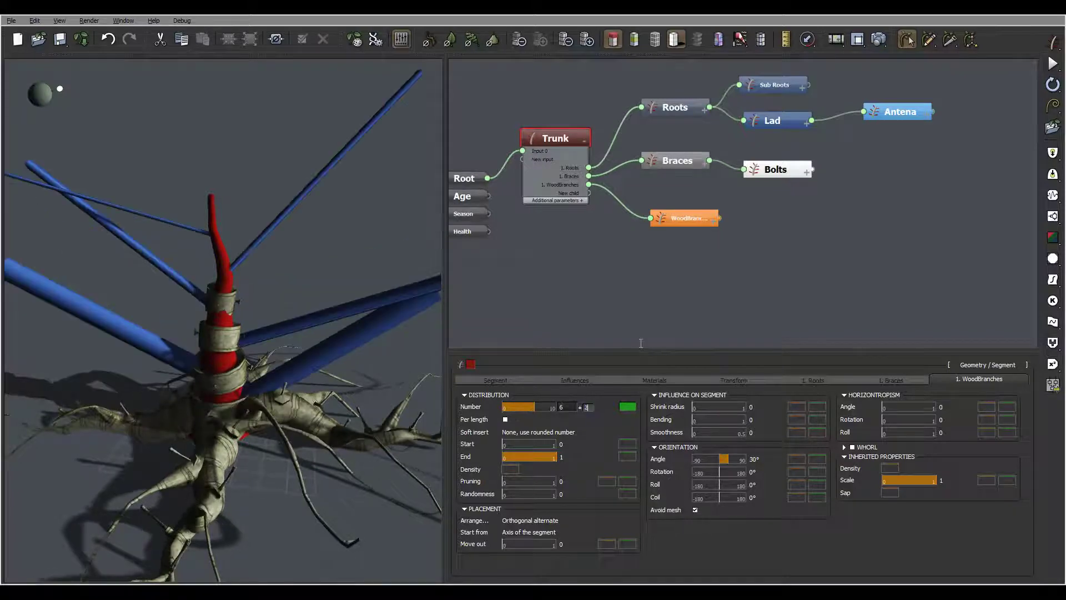
key(Return)
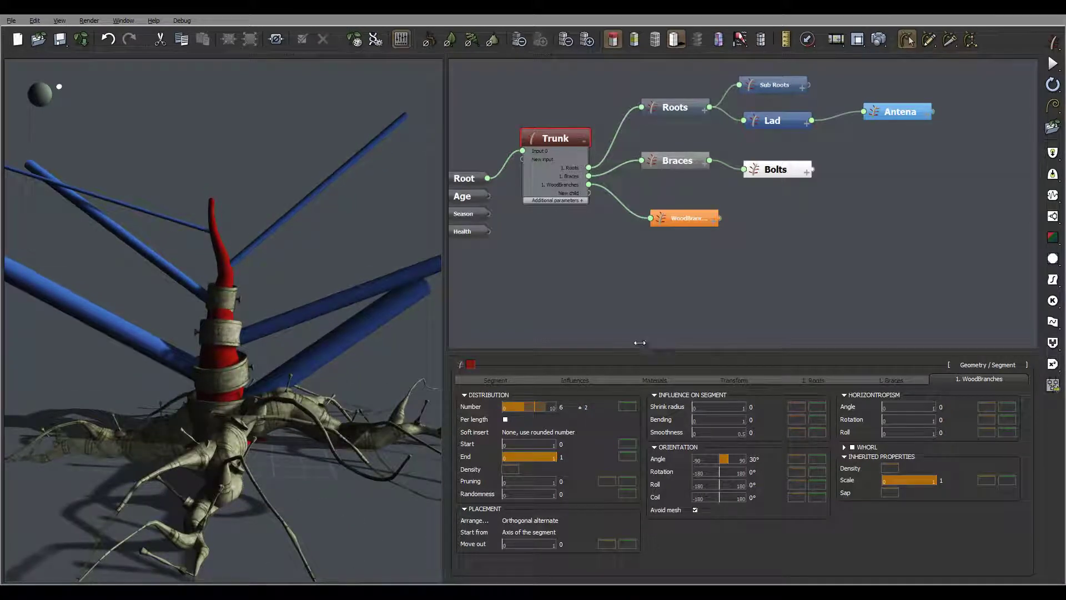
Set the start of the WoodBranches distribution along the trunk to 0.74.
drag(503, 444, 546, 444)
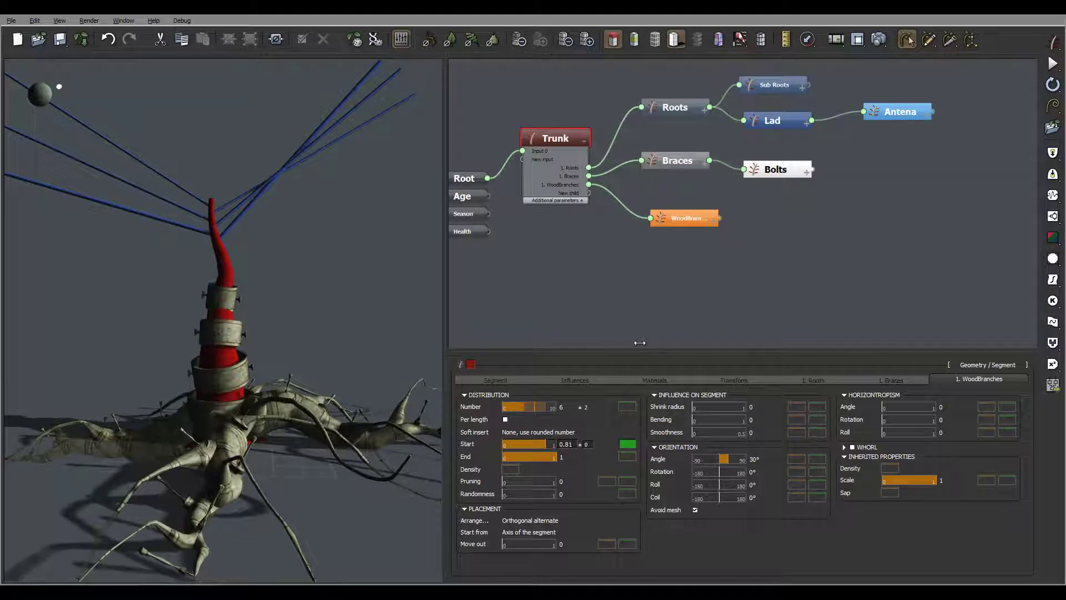
drag(545, 445, 542, 444)
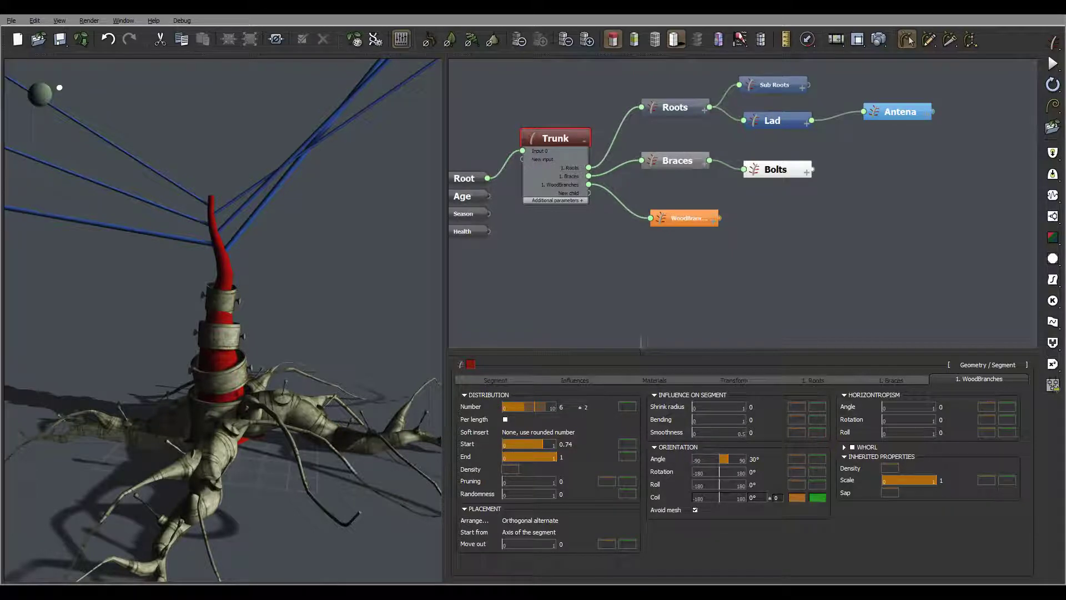
Set the WoodBranches orientation coil to 137° and slightly raise their bending influence on the trunk.
text(137)
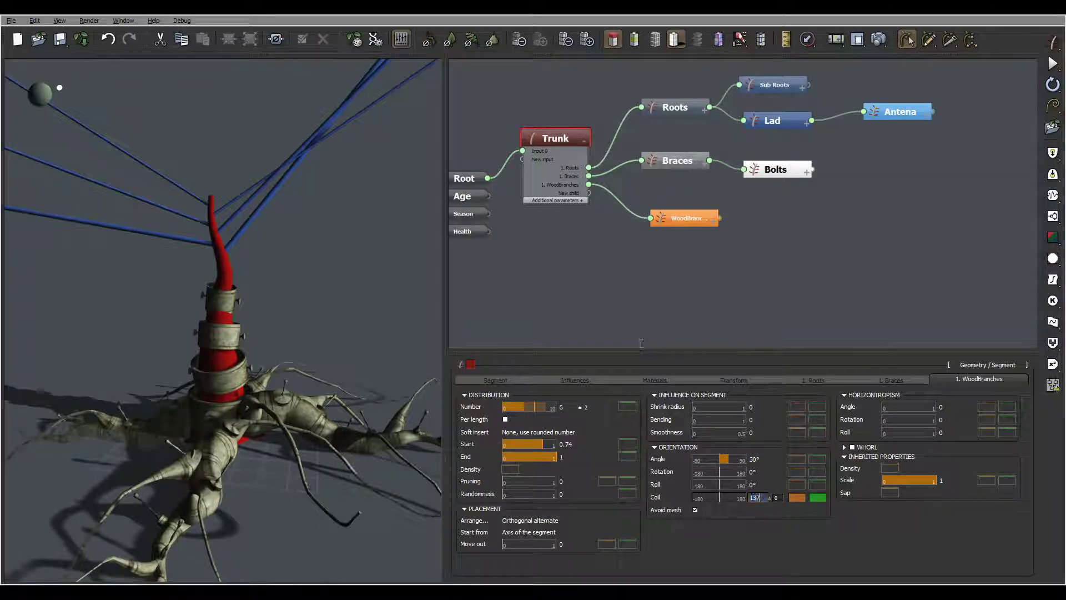
key(Return)
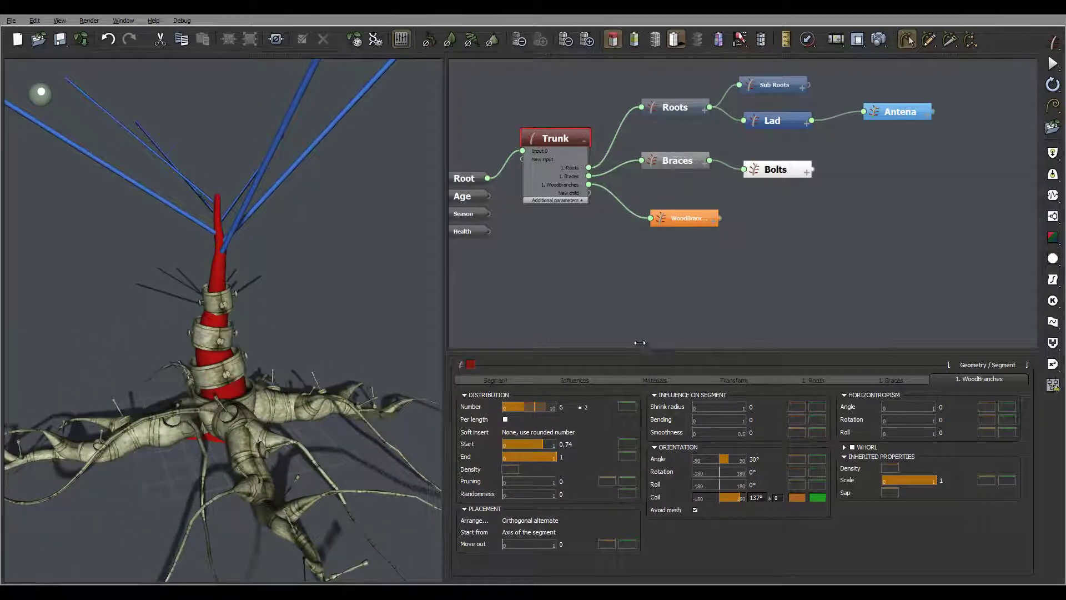
drag(693, 419, 703, 419)
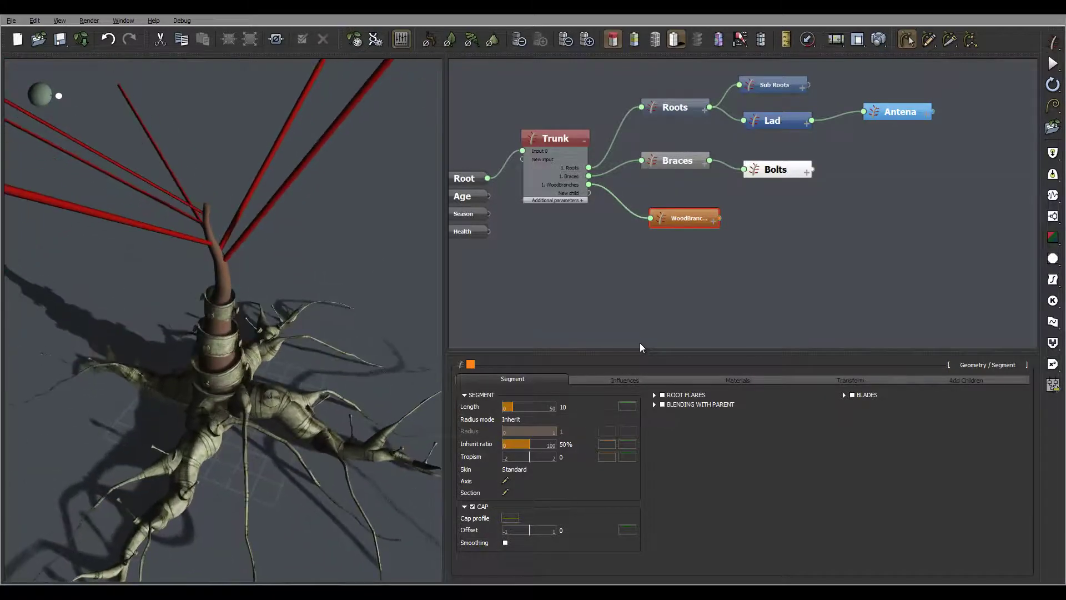
Set the WoodBranches segment's length to 5 with a variation of ± 2.
key(Tab)
text(5)
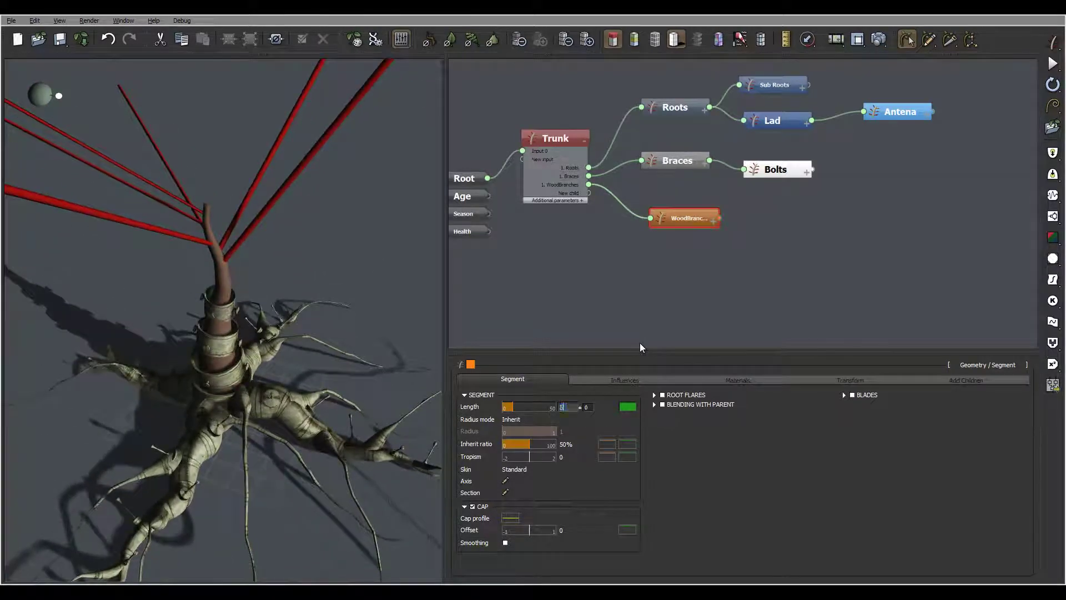
key(Return)
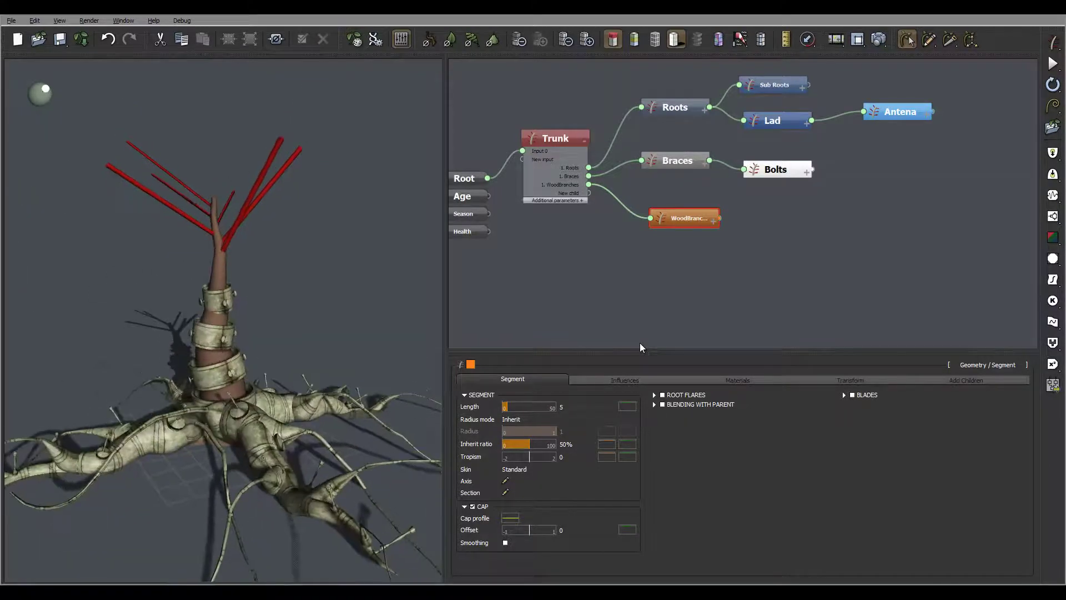
key(Tab)
text(22)
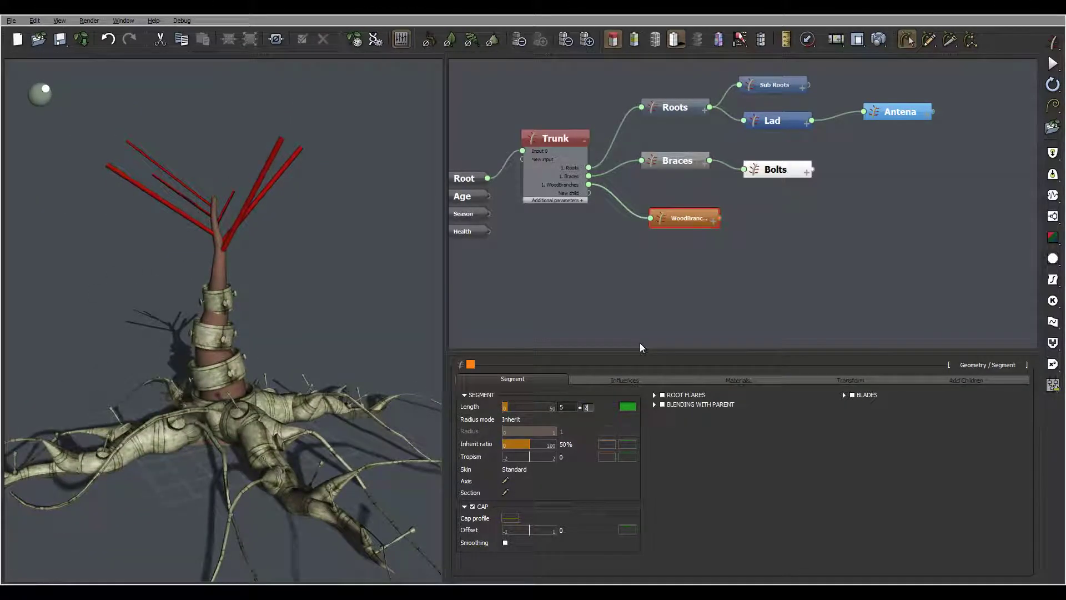
key(Return)
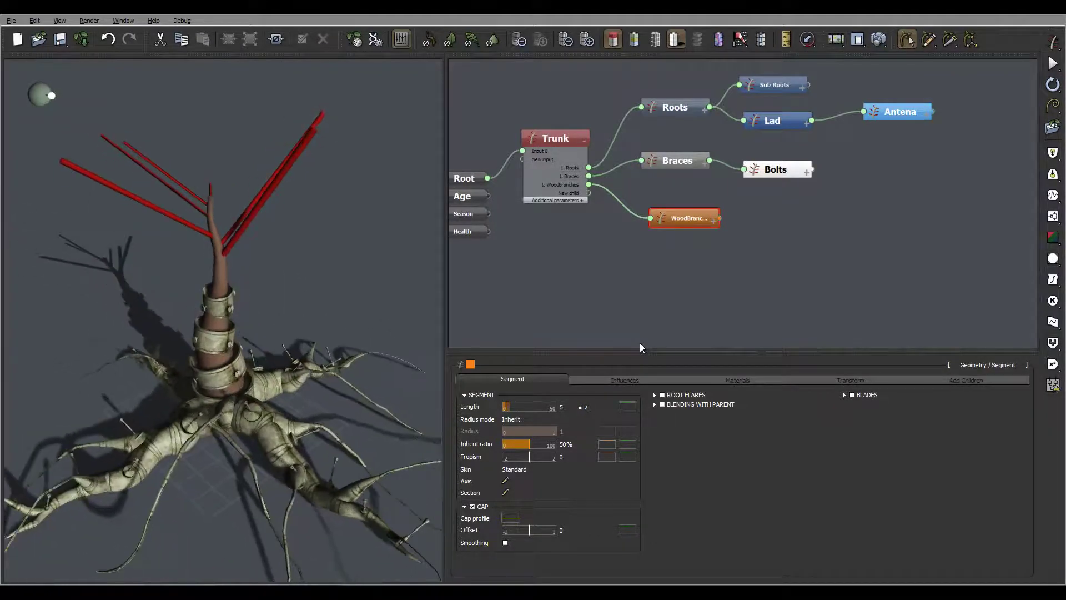
Set the WoodBranches segment's inherit ratio to 90%.
key(Tab)
text(90)
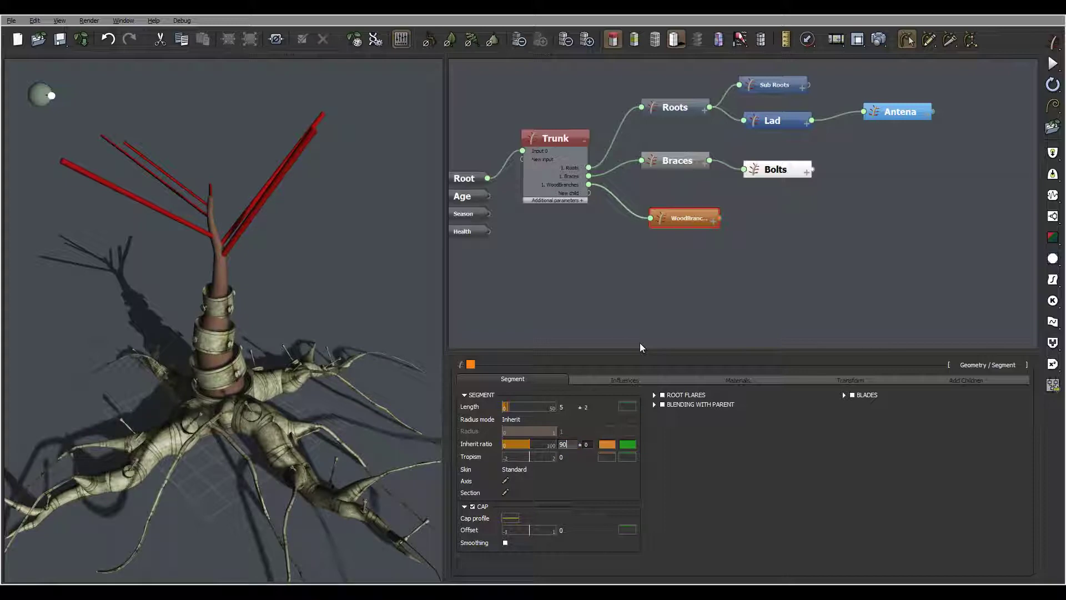
key(Return)
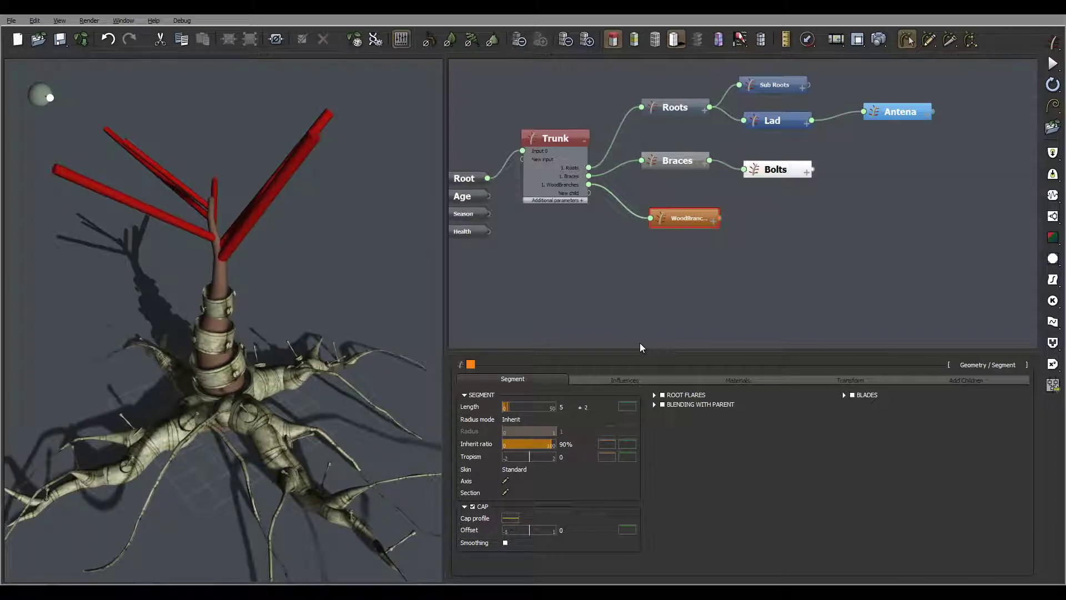
Taper the WoodBranches inherit ratio profile linearly towards the tip by lowering its end keypoint to about 0.30.
click(607, 444)
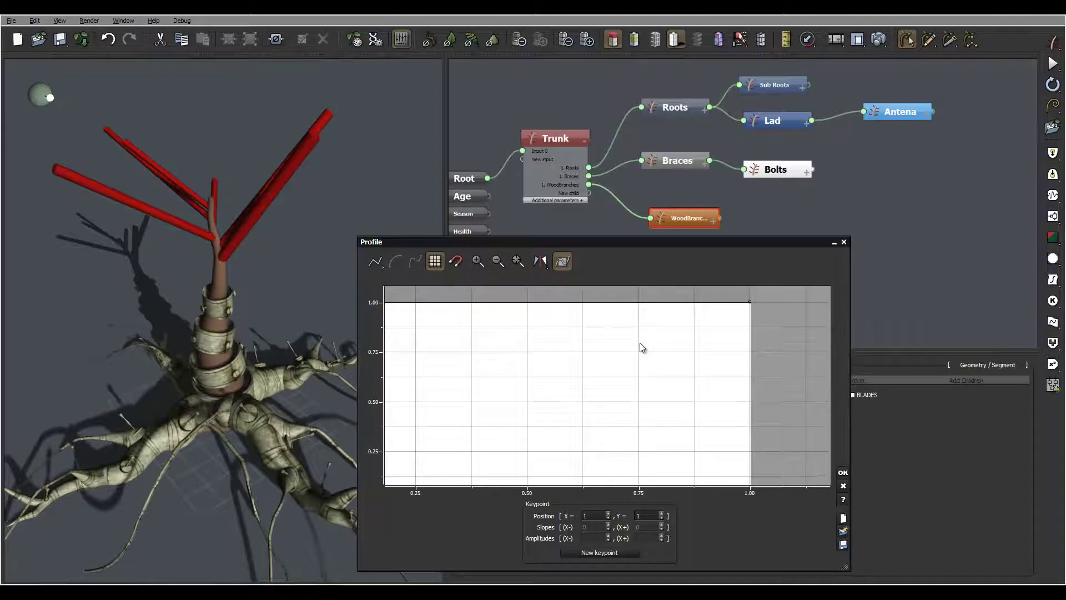
drag(750, 302, 749, 461)
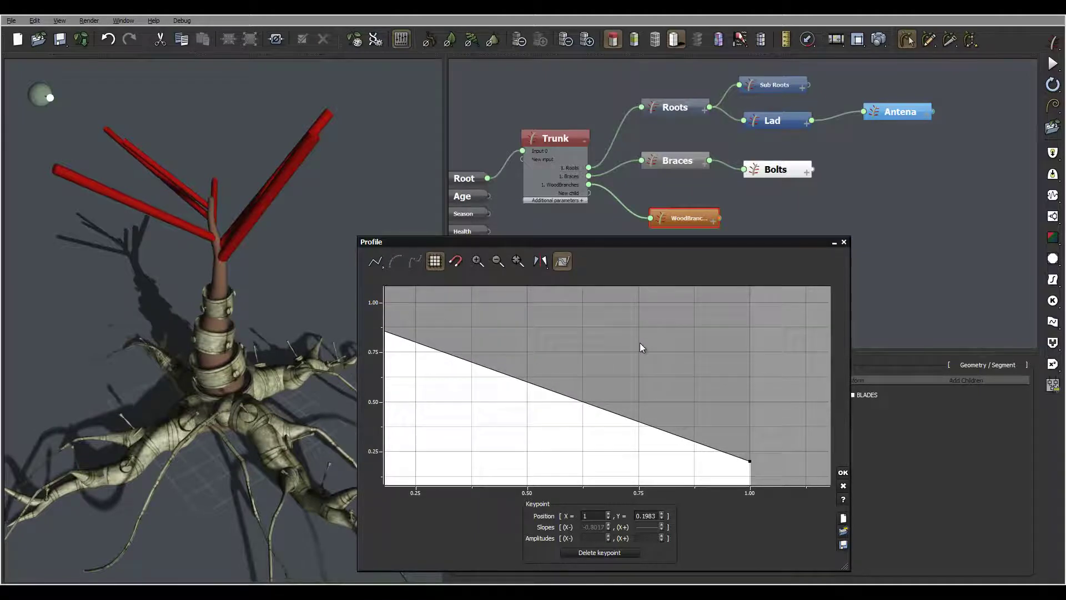
drag(639, 343, 591, 271)
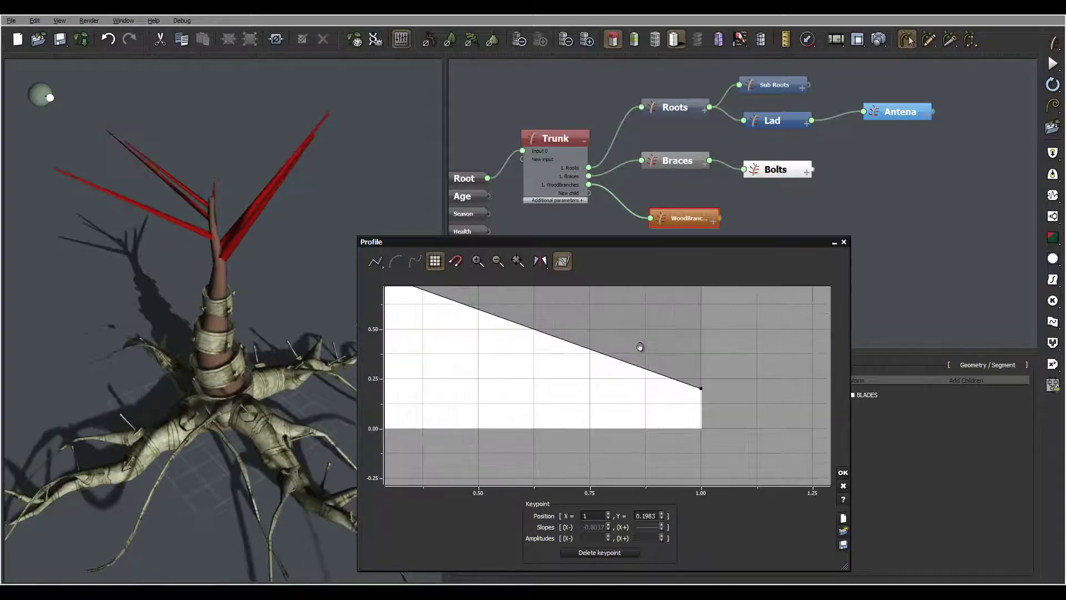
drag(641, 347, 640, 342)
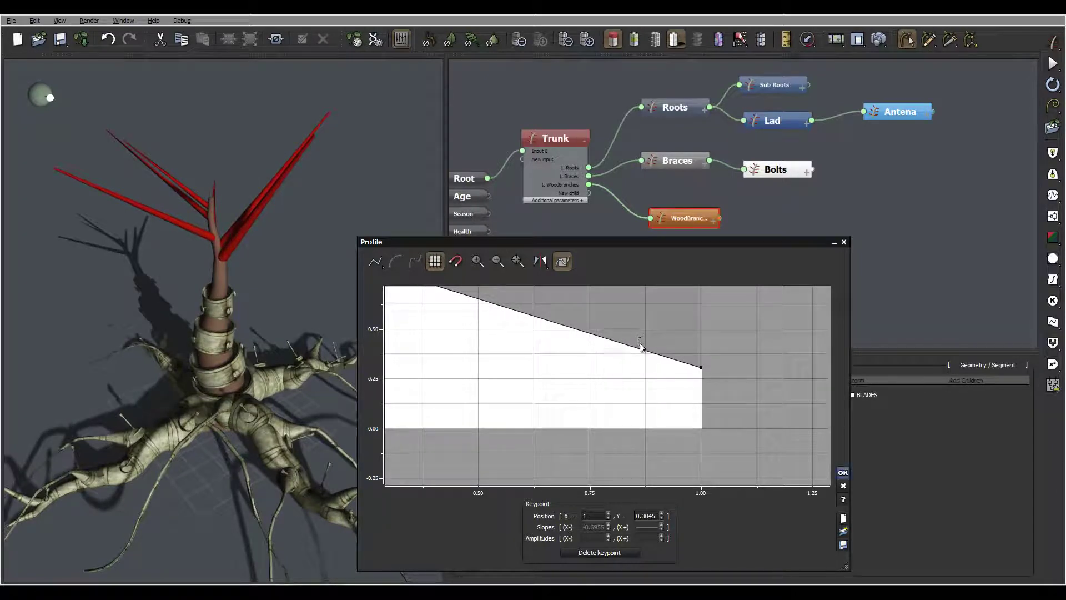
key(Return)
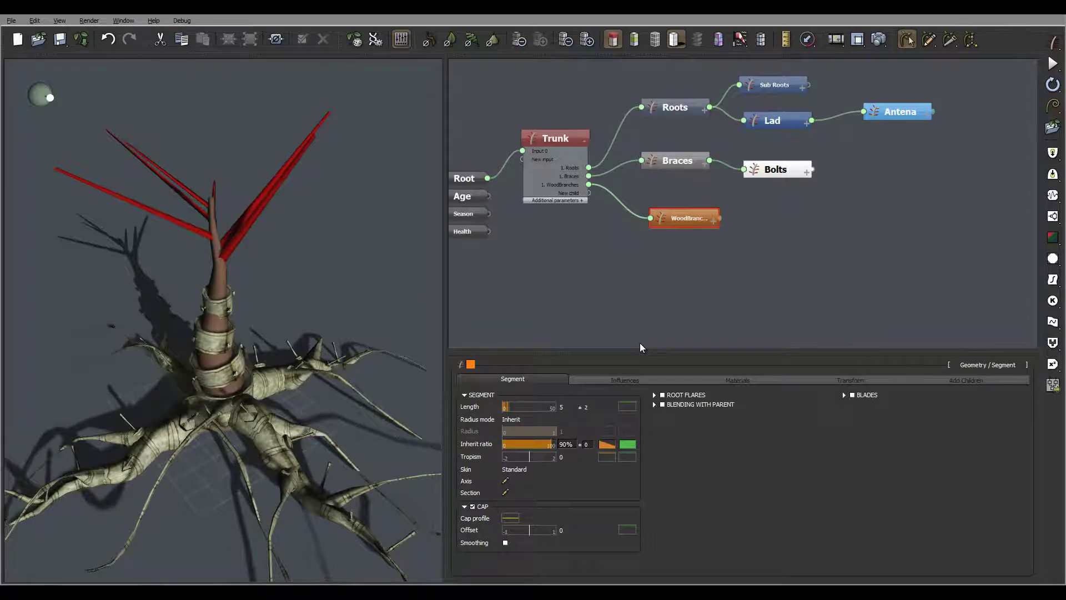
Lower the start keypoint of the WoodBranches cap profile to 0 so the curve rises linearly.
click(627, 444)
drag(640, 343, 747, 283)
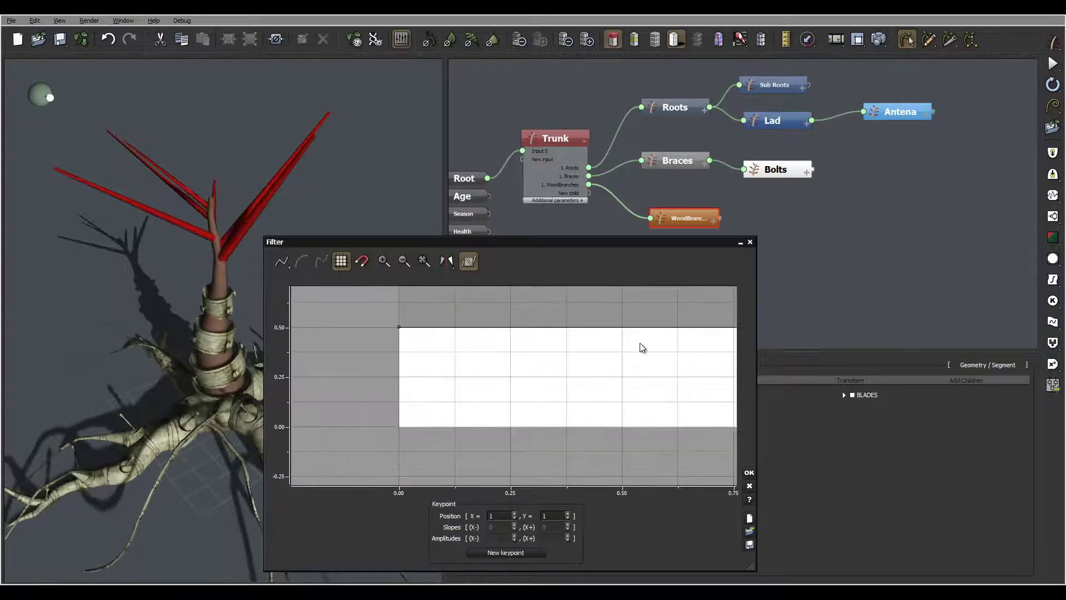
drag(398, 327, 399, 426)
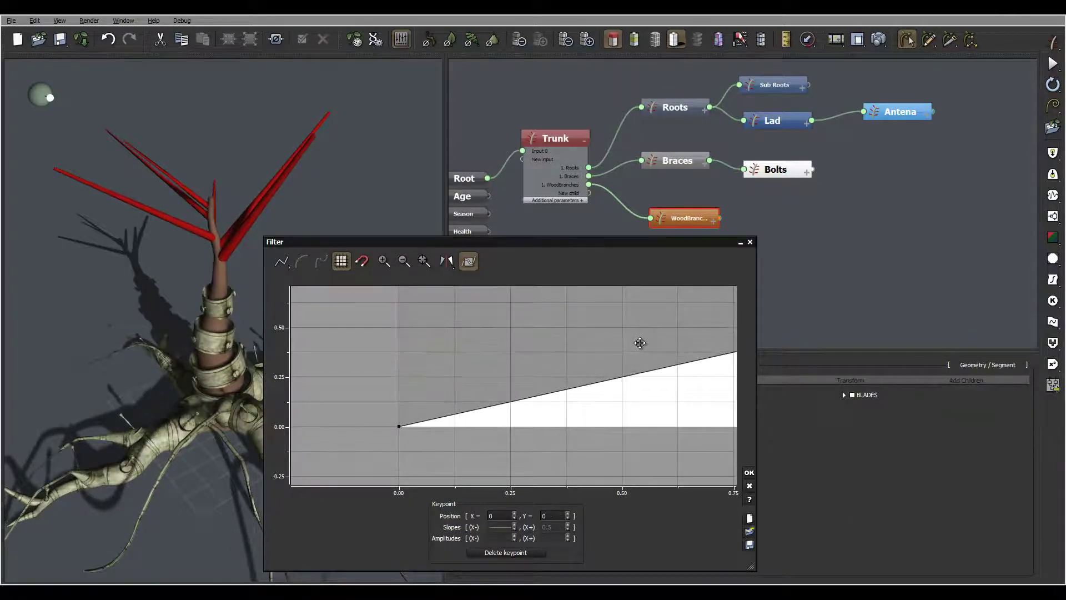
click(749, 472)
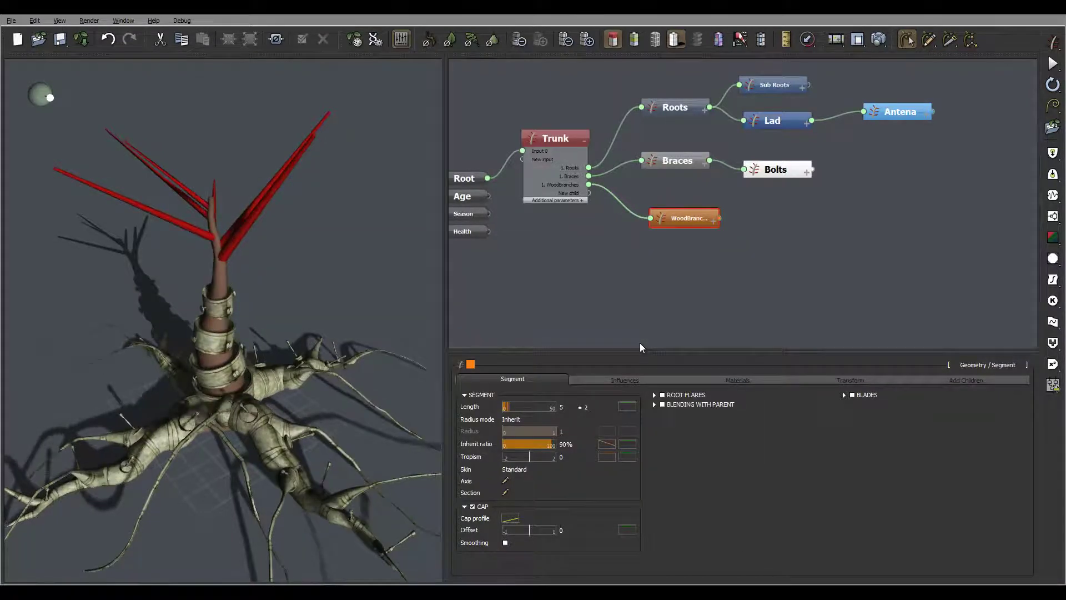
Enable blending with the parent for the WoodBranches segment and show its blending settings.
right_drag(222, 333, 305, 303)
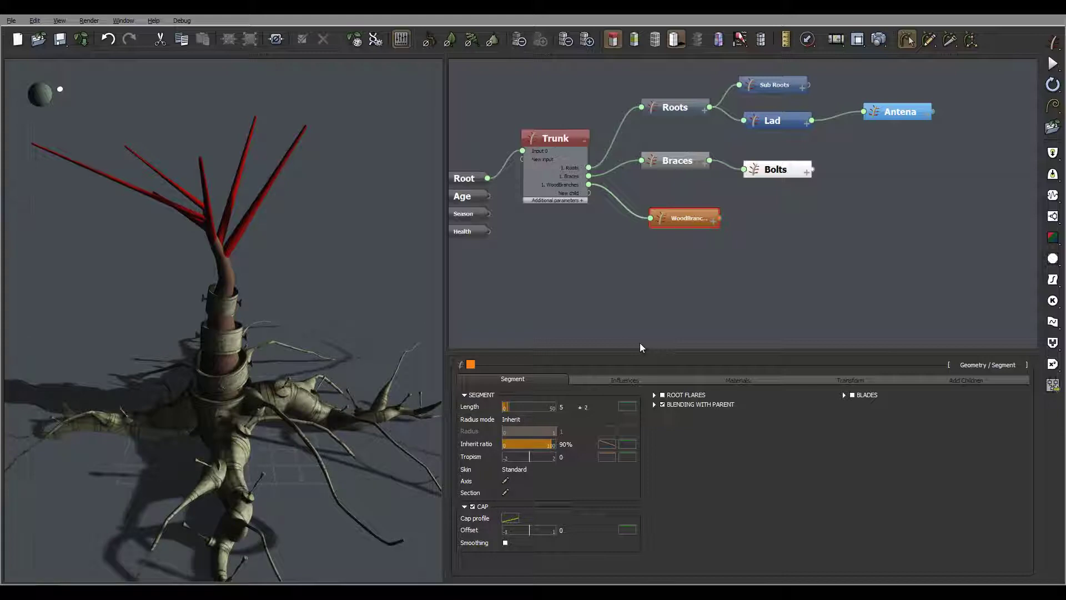
click(655, 404)
right_drag(222, 333, 272, 297)
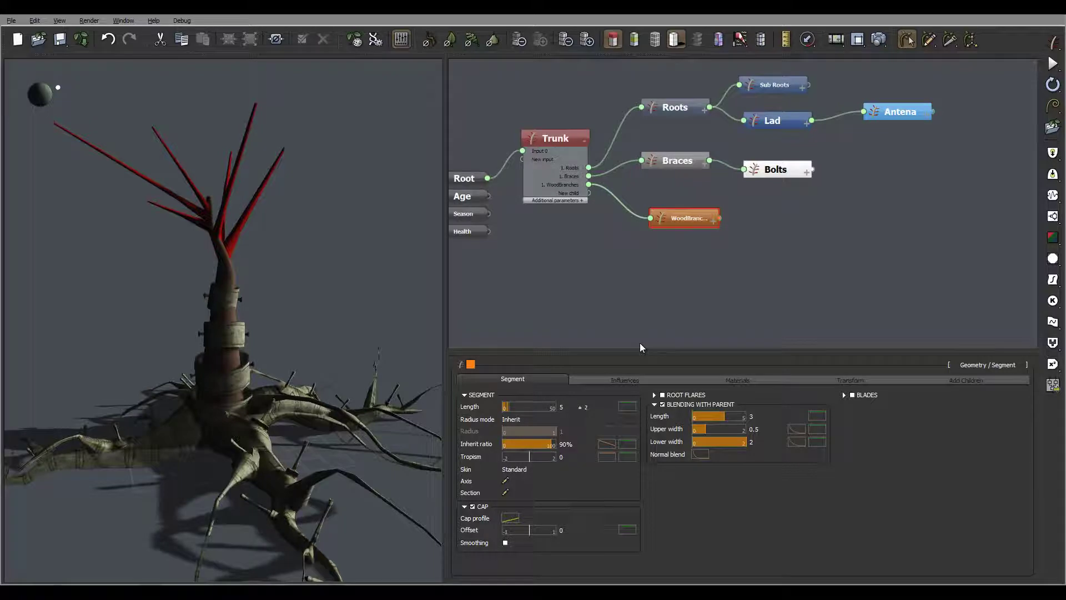
mouse_move(222, 278)
right_down()
mouse_move(278, 344)
mouse_move(305, 289)
right_up()
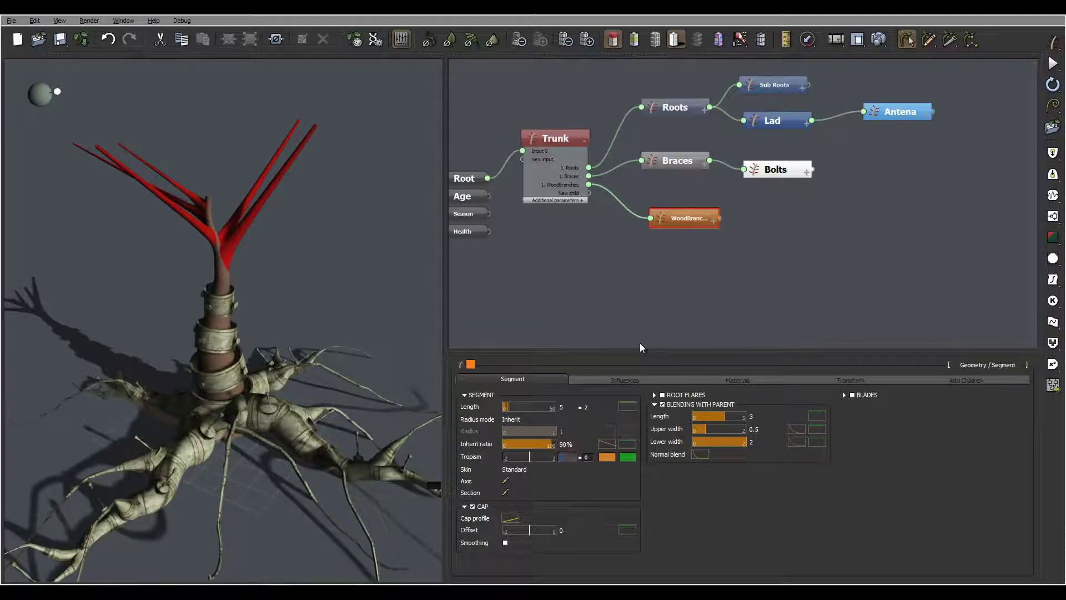
Set the WoodBranches tropism to 15 with a variation of ± 5 so the branches droop.
text(15)
key(Return)
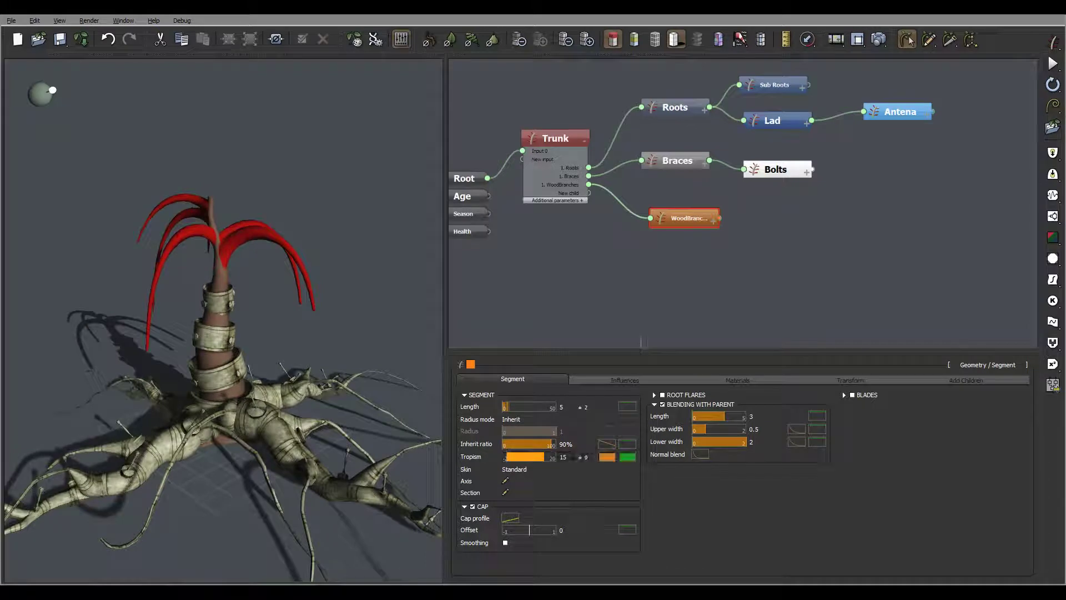
text(5)
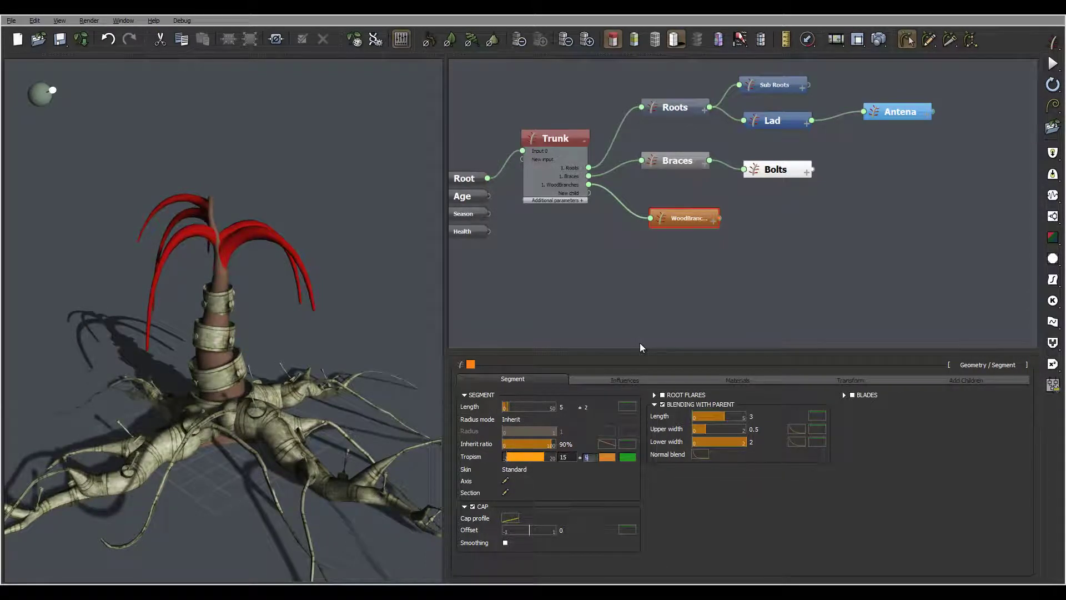
key(Return)
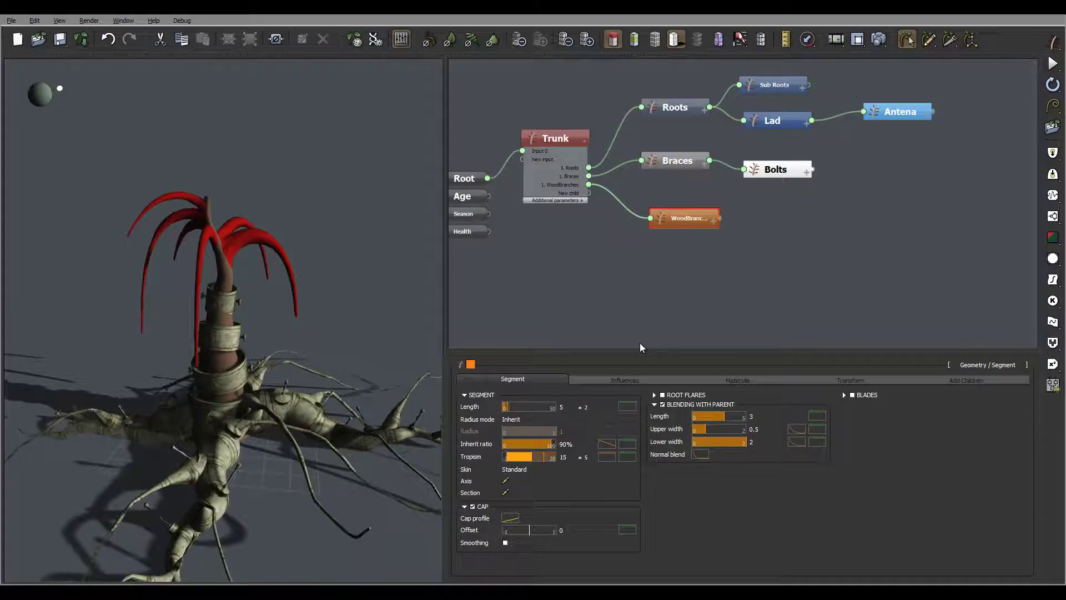
Set the WoodBranches axis perturbation strength to 0.32 and its frequency to 0.5.
click(625, 380)
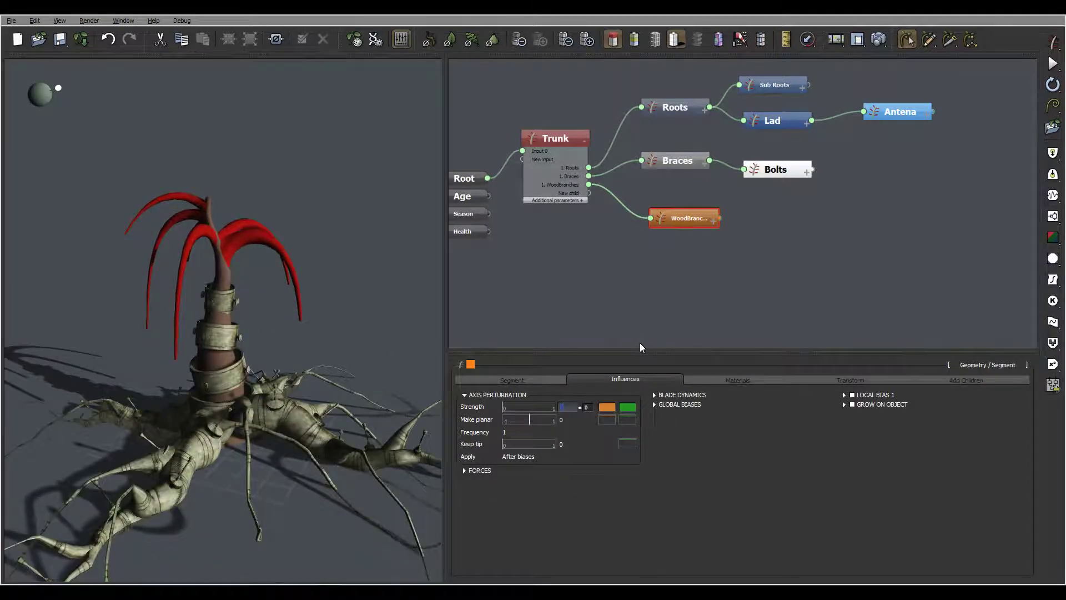
text(0,)
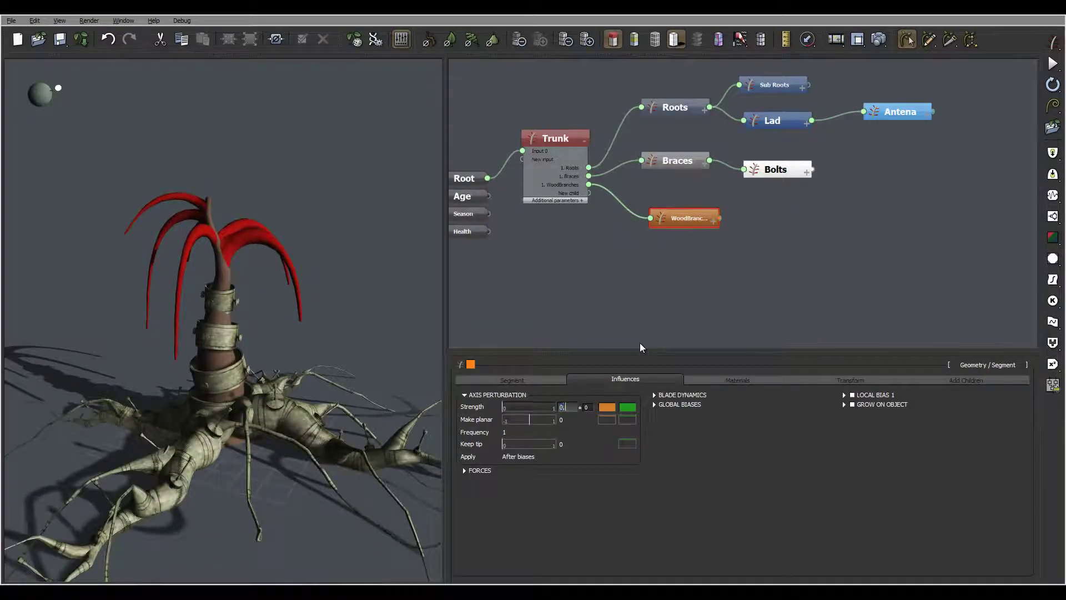
text(32)
key(Return)
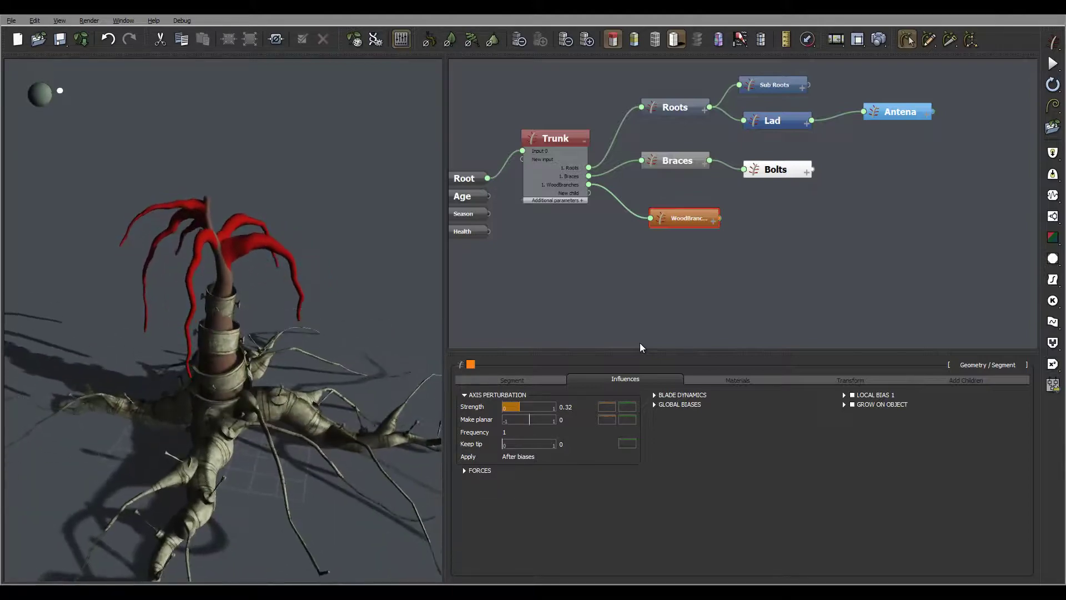
key(Tab)
key(Tab)
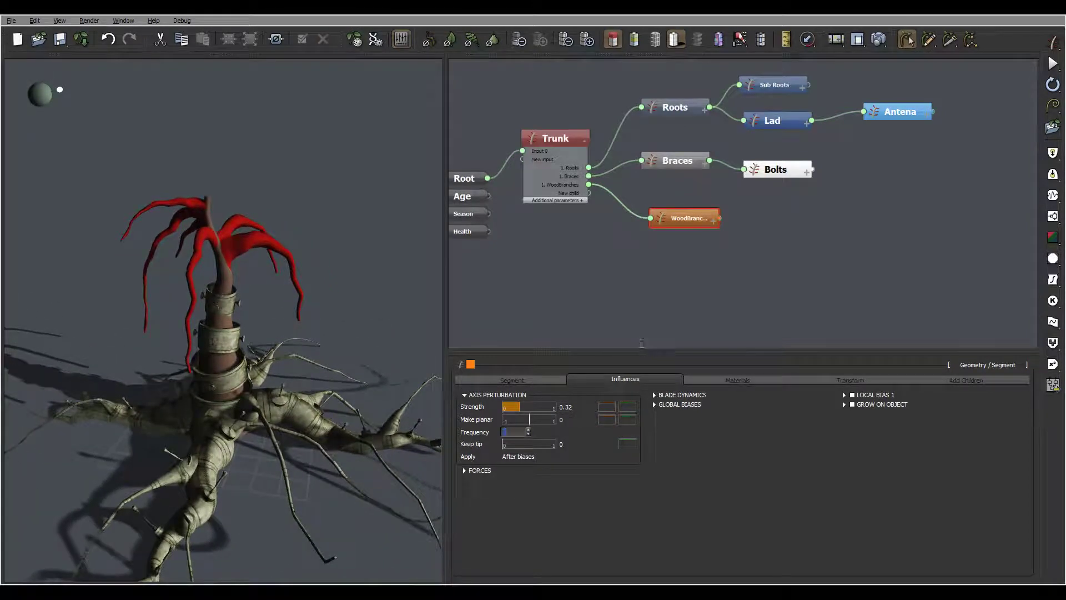
text(0.5)
key(Return)
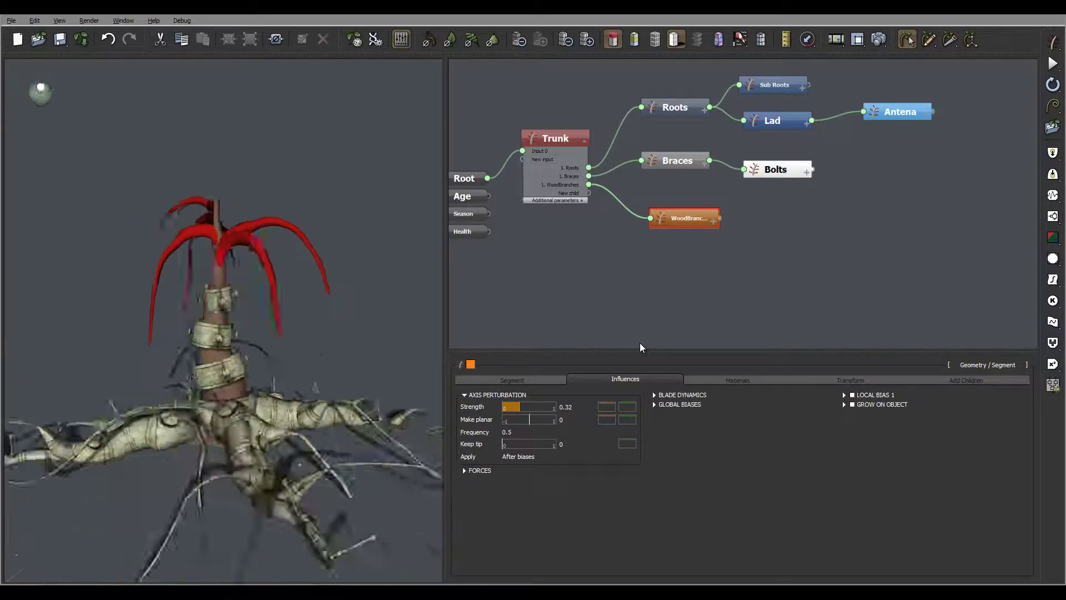
Add a new geometry segment named SubBranches and place it beside the WoodBranches node.
click(642, 347)
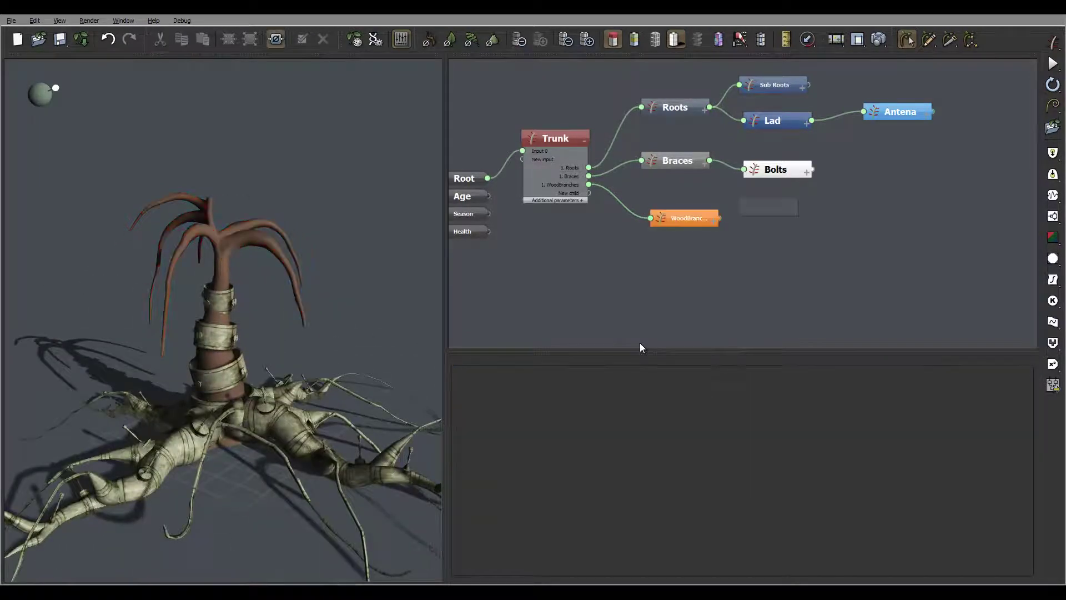
right_click(776, 212)
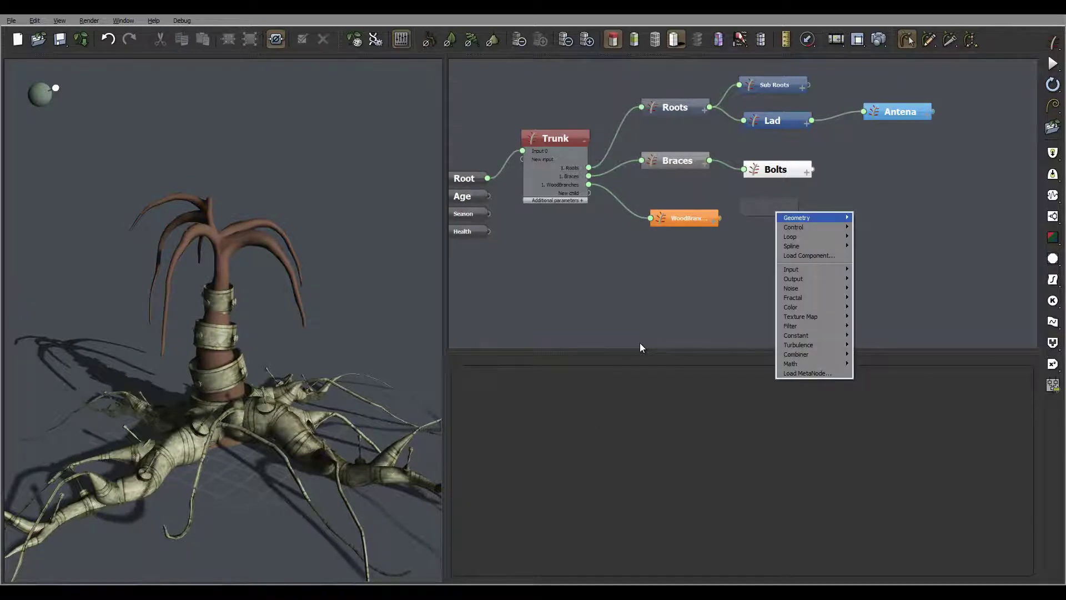
mouse_move(796, 217)
click(736, 218)
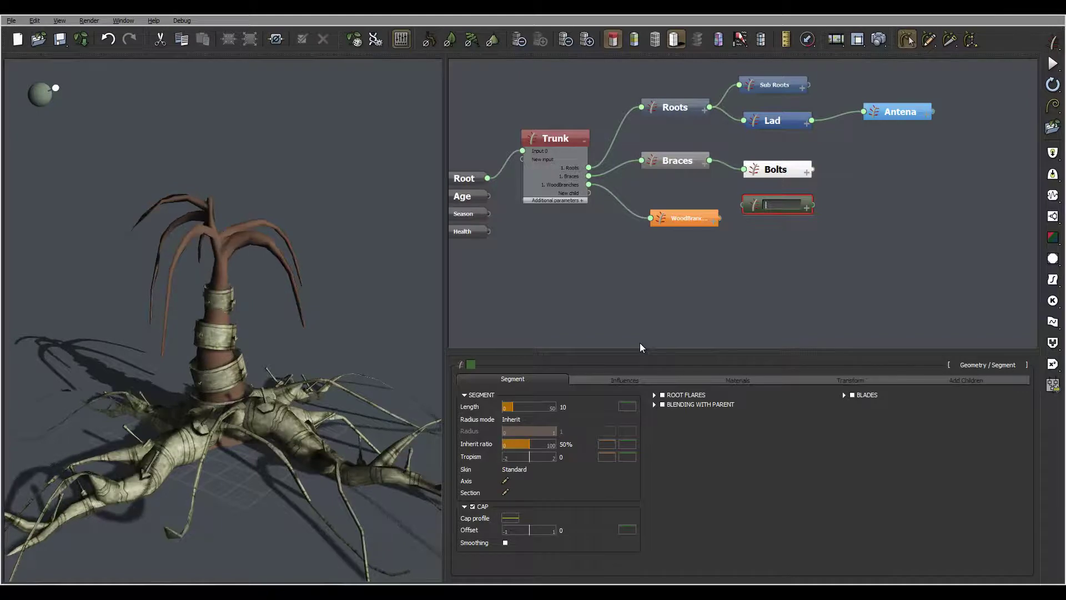
text(Sub)
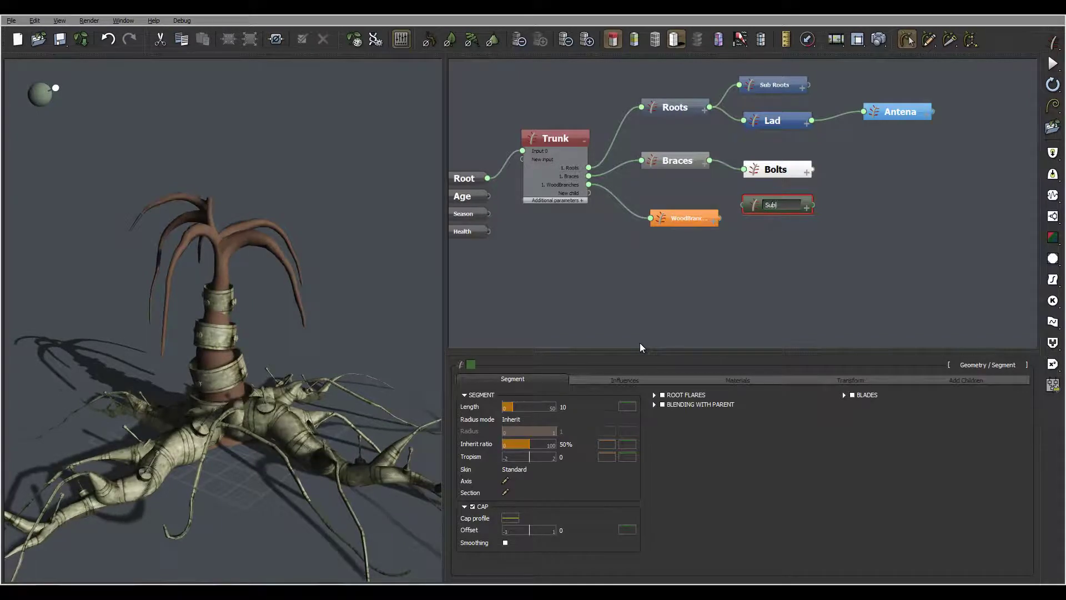
text(Branches)
key(Return)
drag(778, 205, 790, 214)
Colour the SubBranches node orange-red (RGB 245, 59, 3) and connect it as a child of WoodBranches.
click(471, 365)
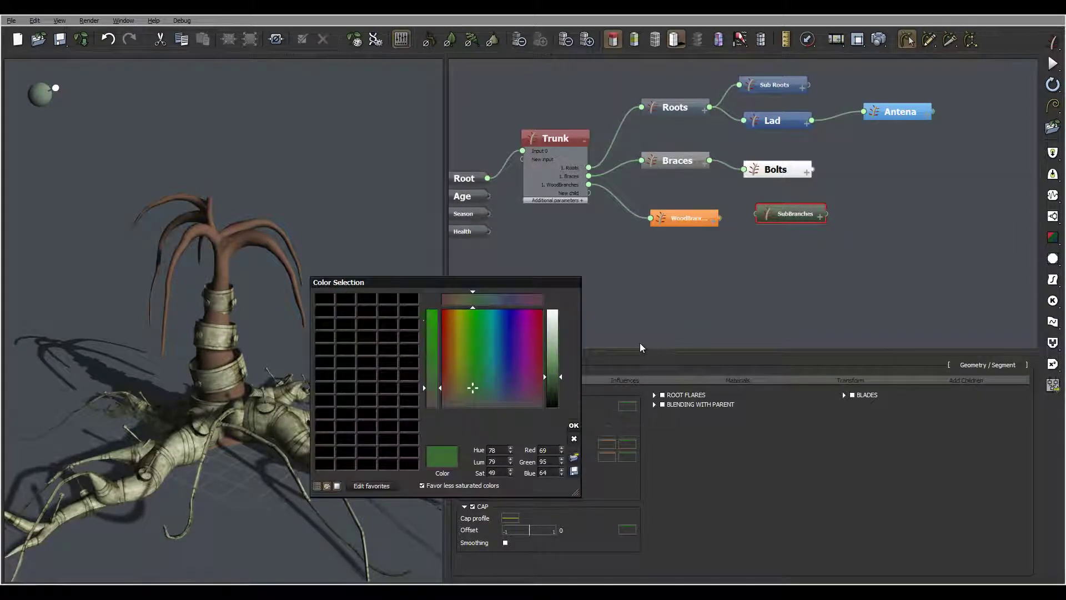
click(446, 312)
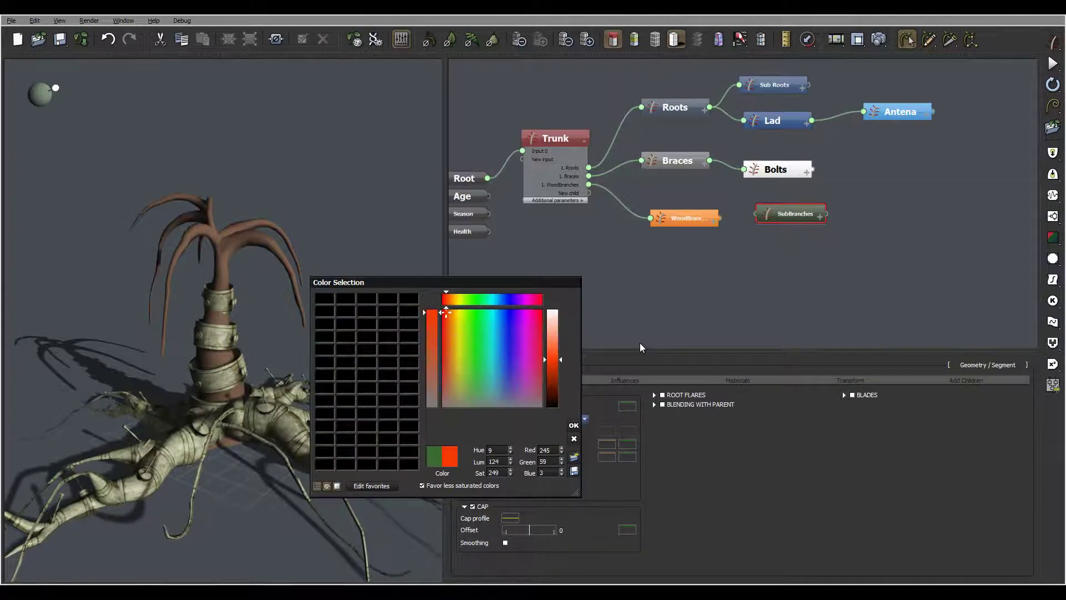
click(642, 348)
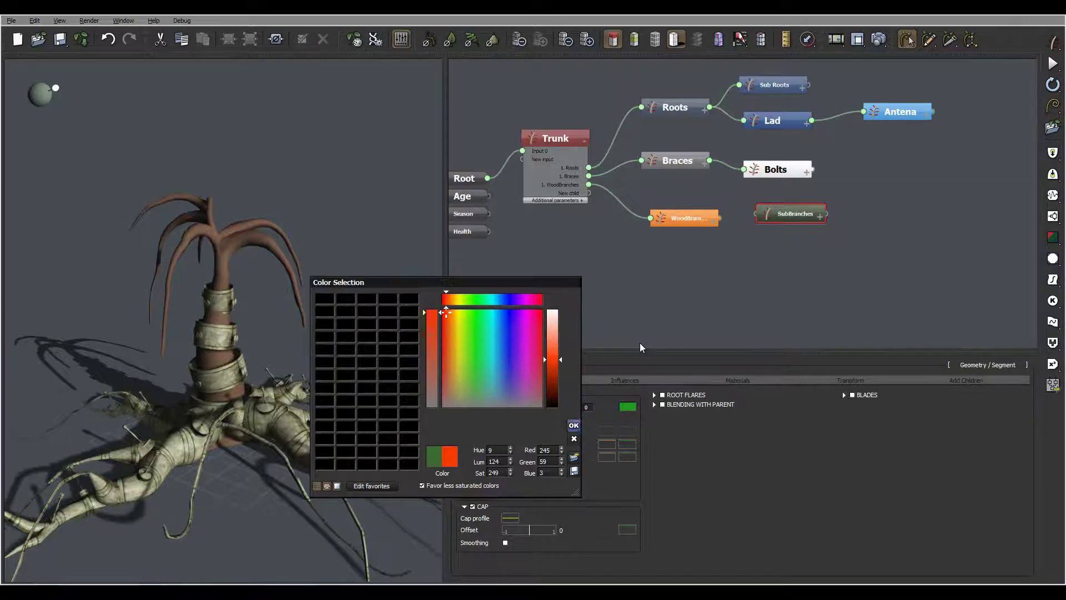
click(574, 425)
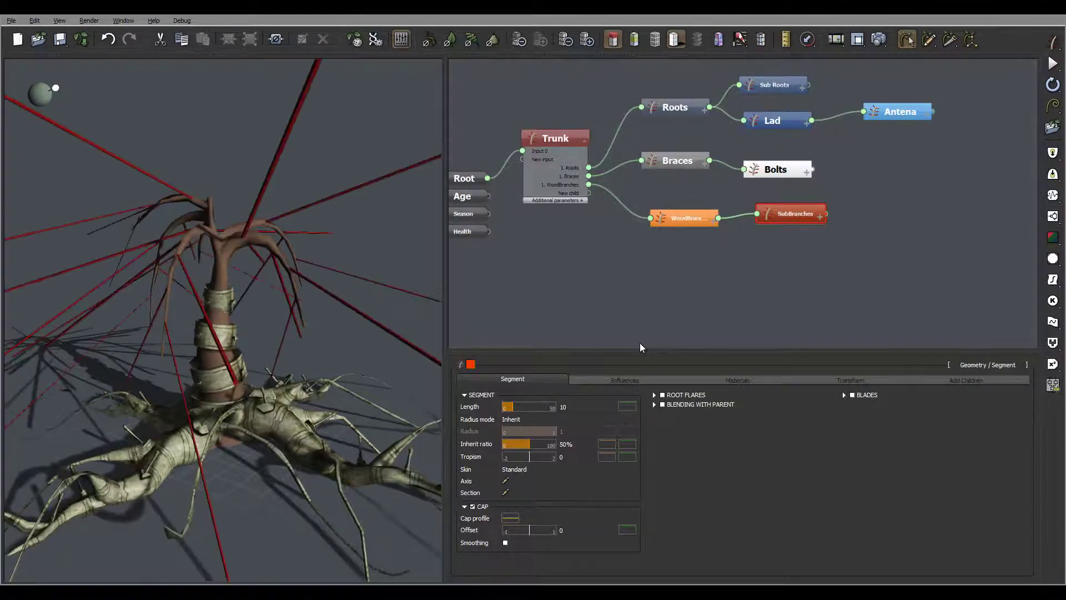
Set the number of SubBranches on each WoodBranches segment to 4 ± 1.
key(Left)
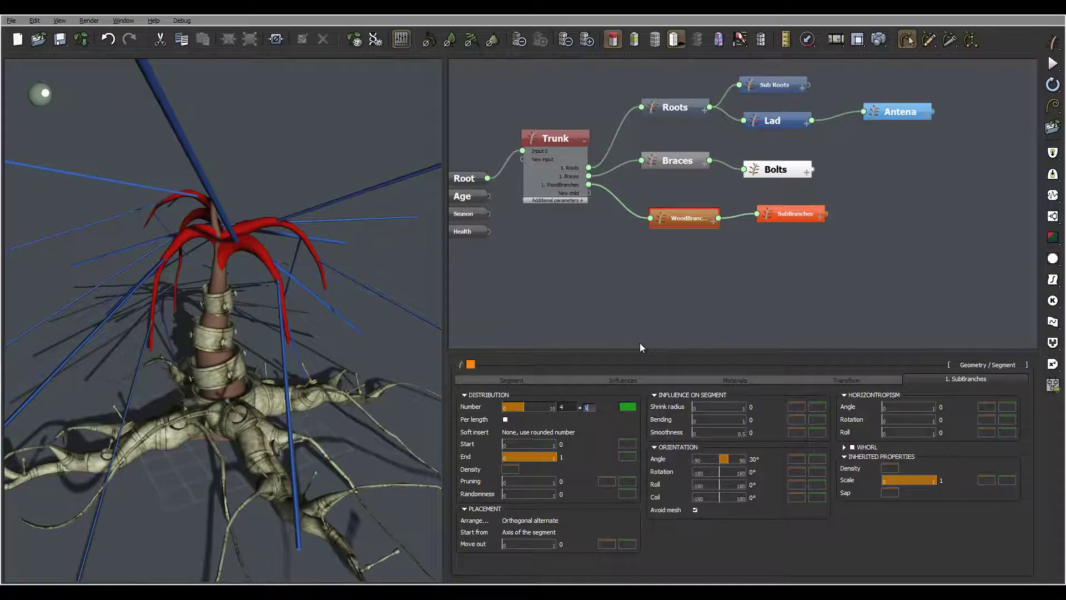
key(Return)
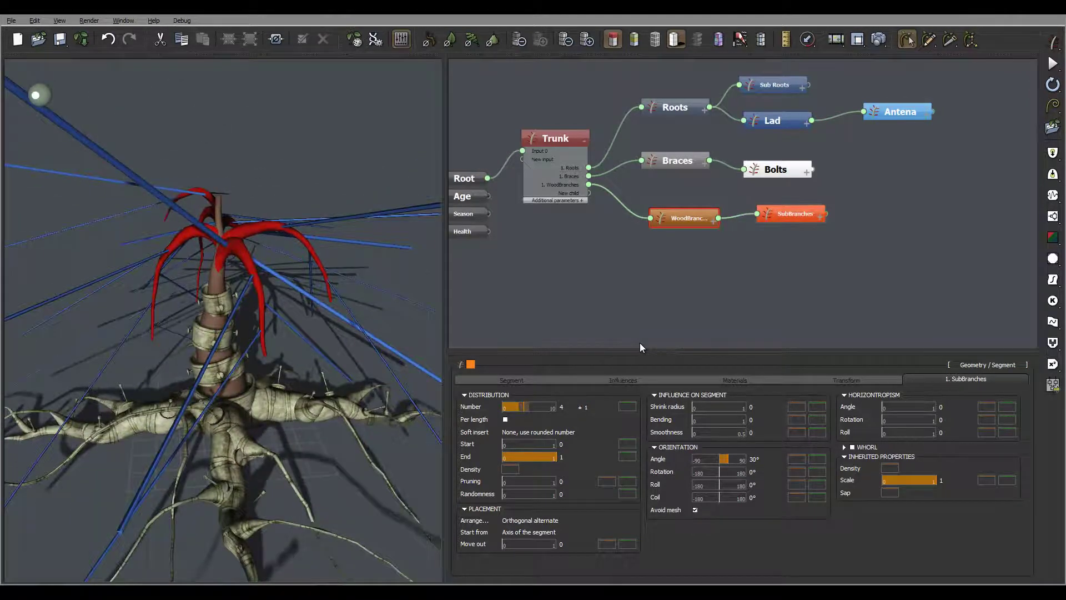
Set the SubBranches segment's length to 5 with a variation of ± 2.
click(791, 214)
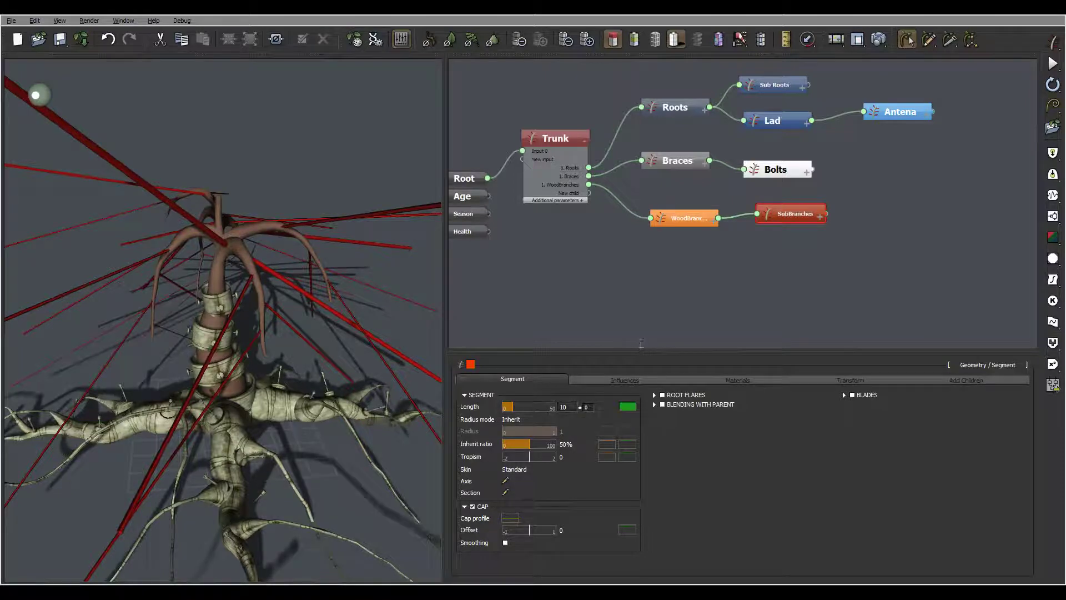
text(5)
key(Tab)
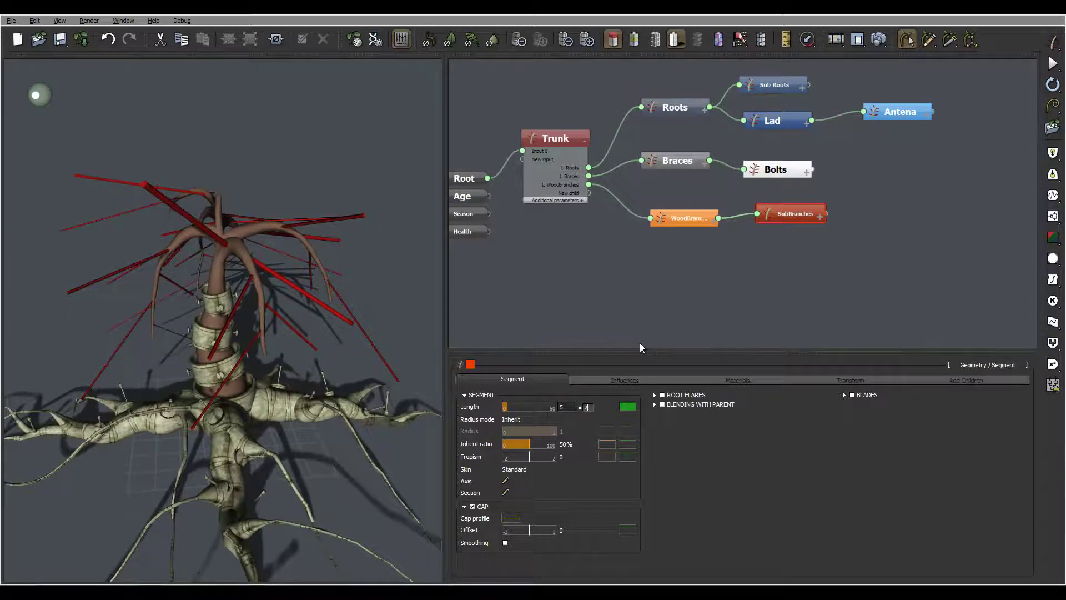
key(Return)
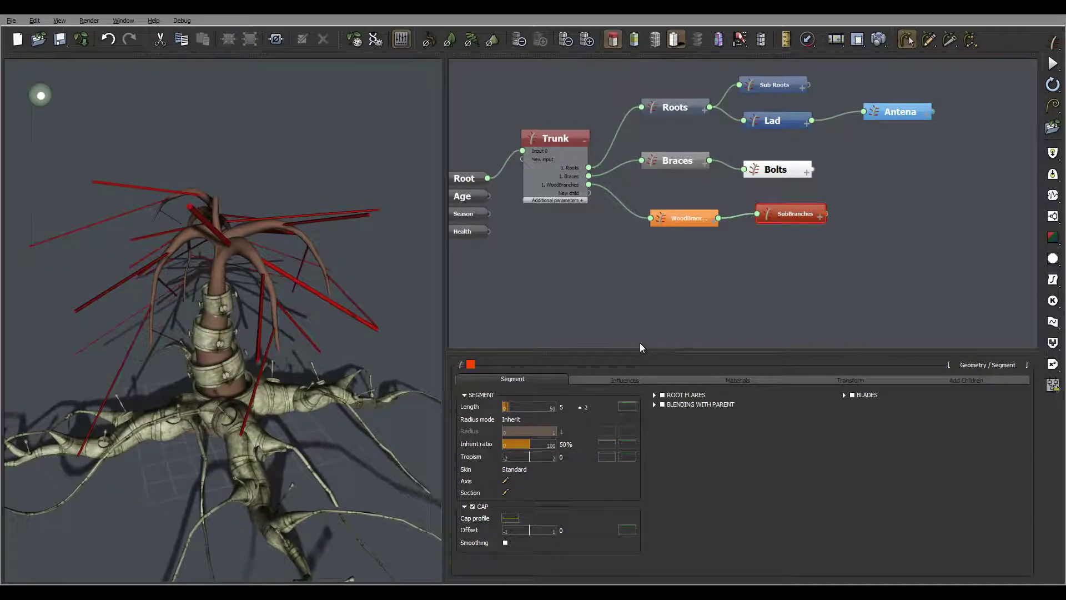
Set the SubBranches segment's tropism to -15 with a variation of ± 5.
key(Tab)
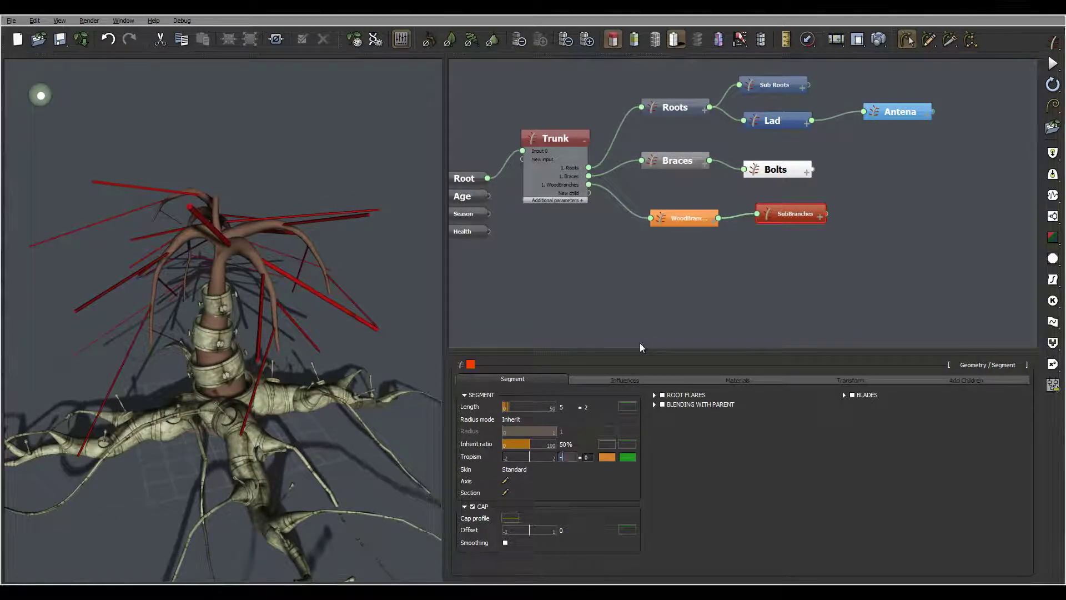
text(15)
key(Return)
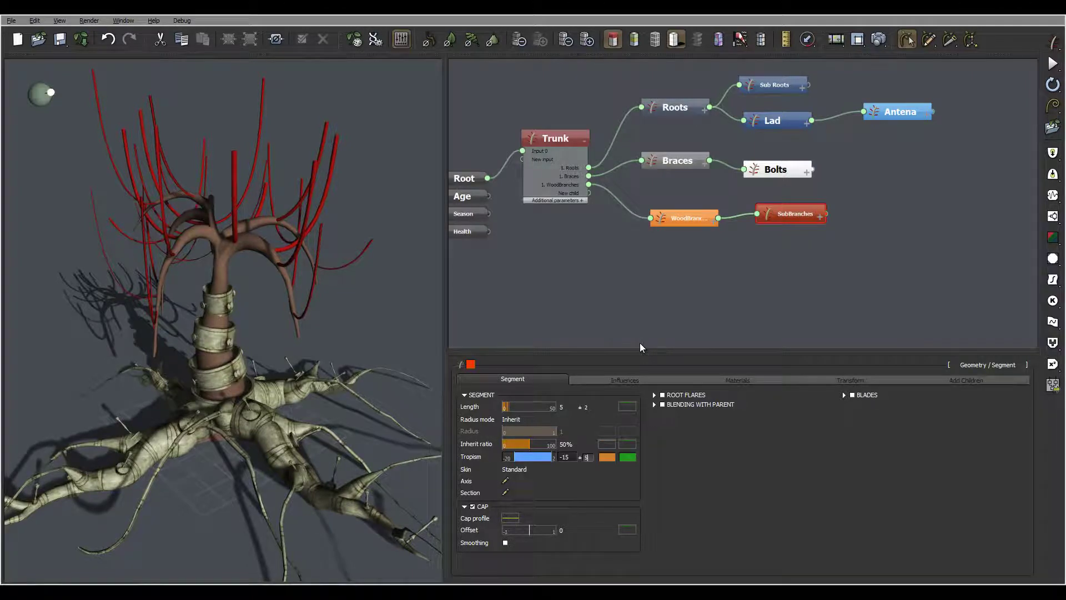
key(Return)
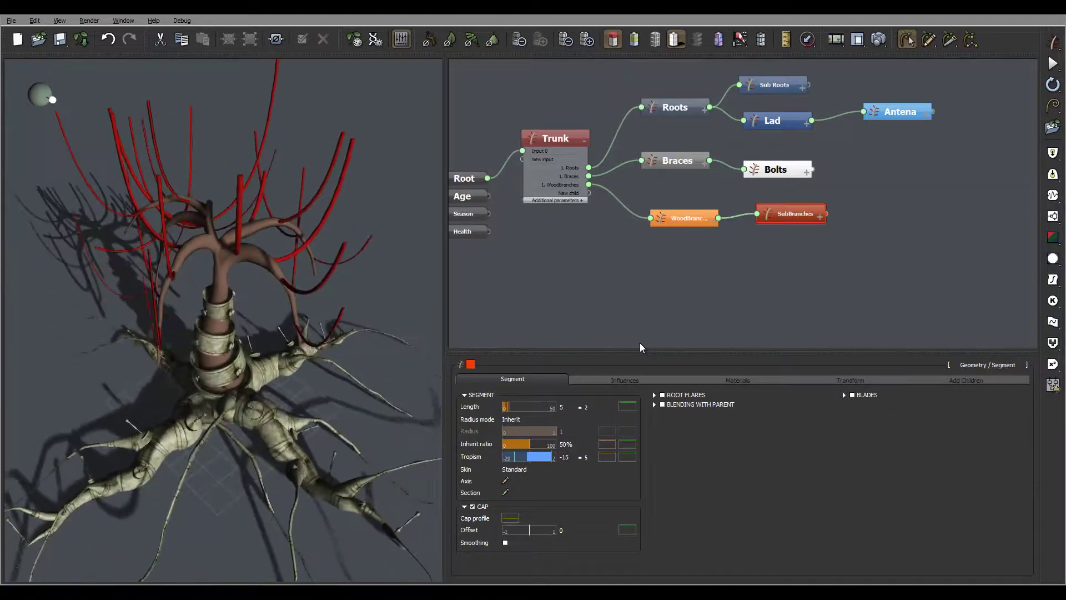
Taper the SubBranches inherit ratio profile down to about 0.19 at its end and set the ratio to 80%.
mouse_move(641, 348)
mouse_down()
mouse_move(586, 353)
mouse_move(637, 348)
mouse_up()
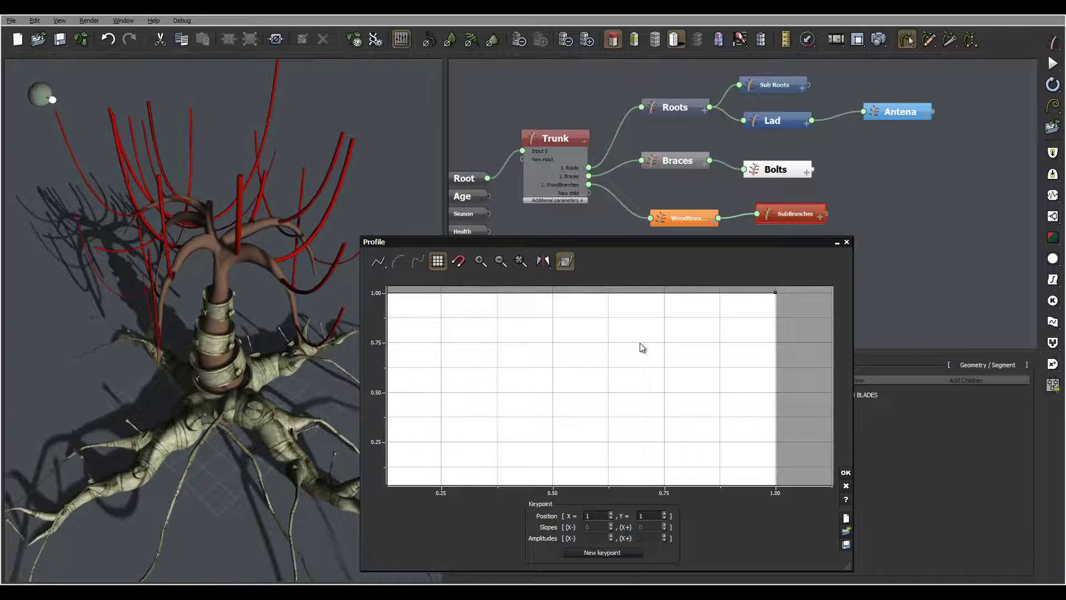
drag(640, 345, 639, 344)
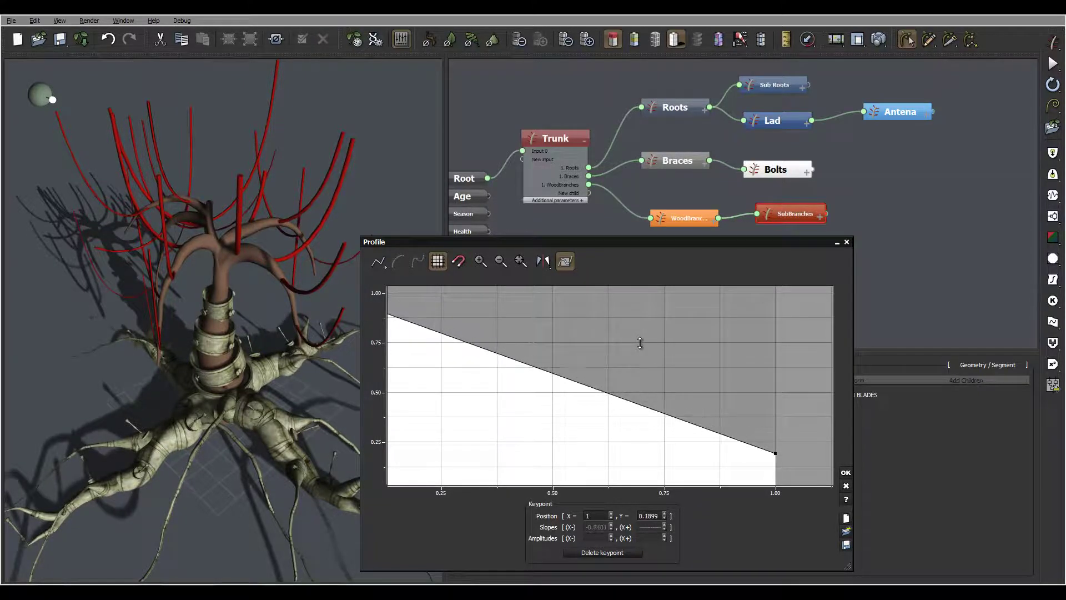
key(Return)
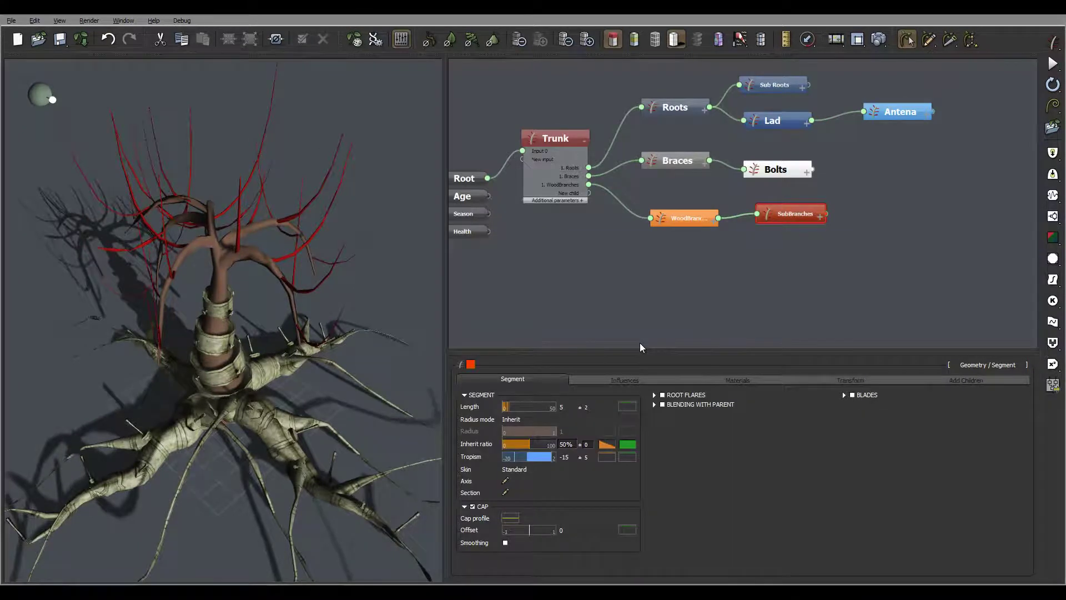
click(571, 444)
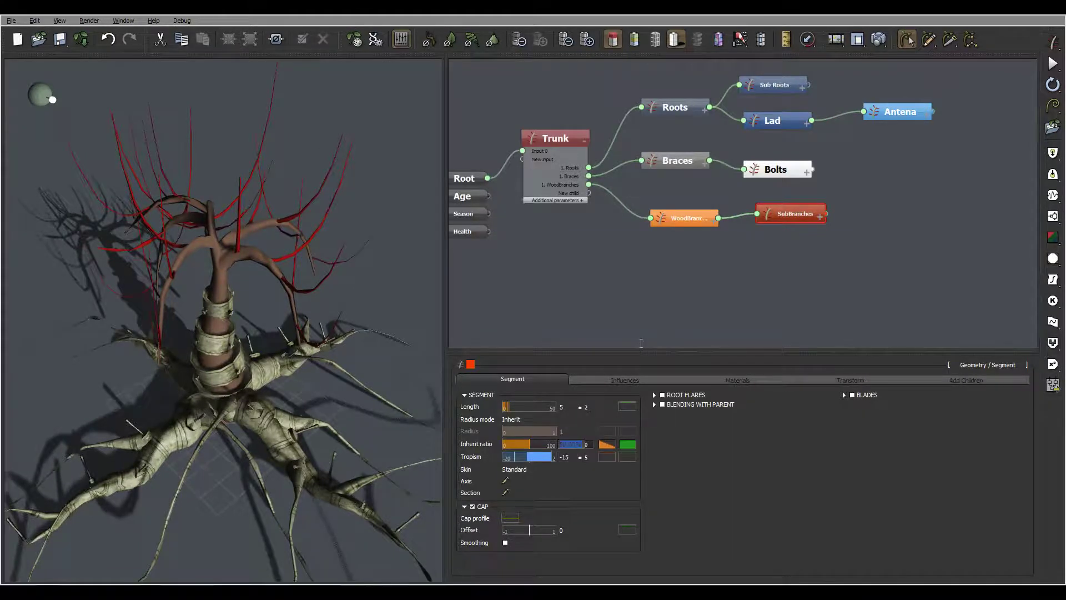
text(80)
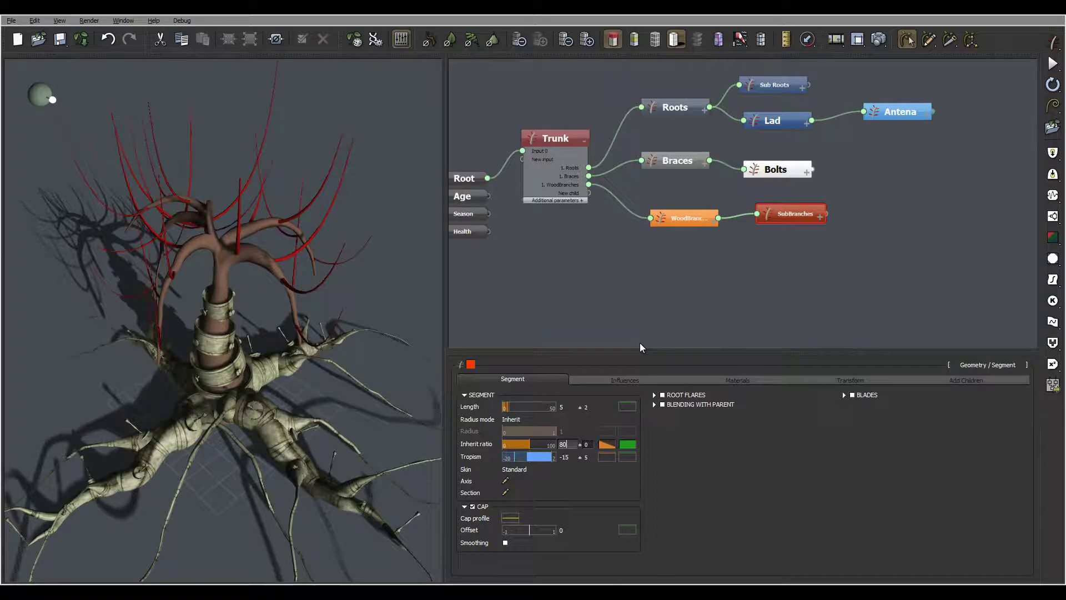
key(Return)
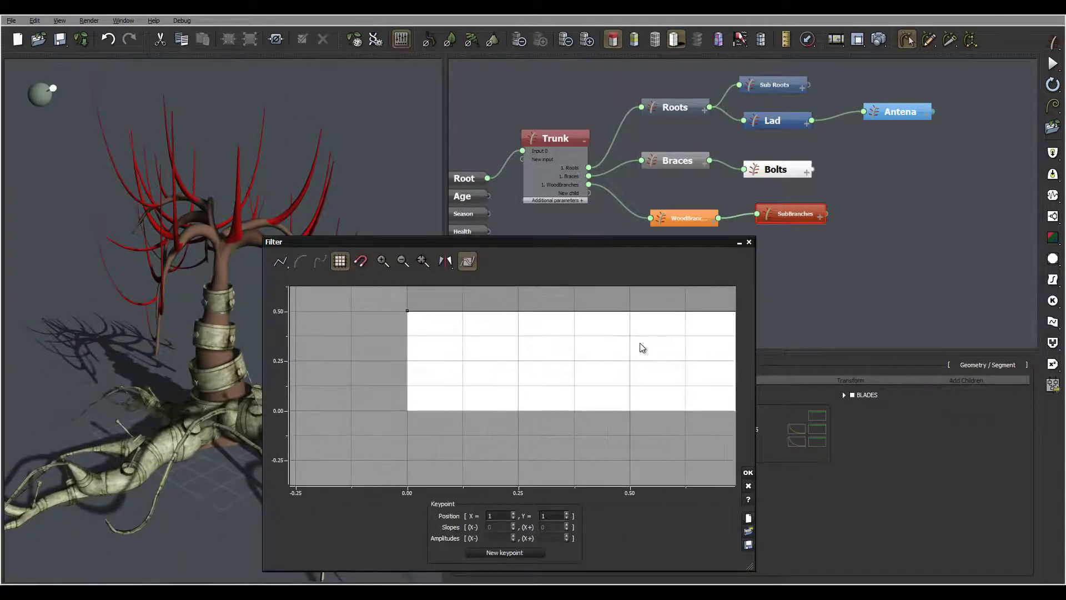
Lower the first keypoint of the SubBranches cap profile to about 0.017 at X = 0 and save the plant.
drag(408, 311, 407, 407)
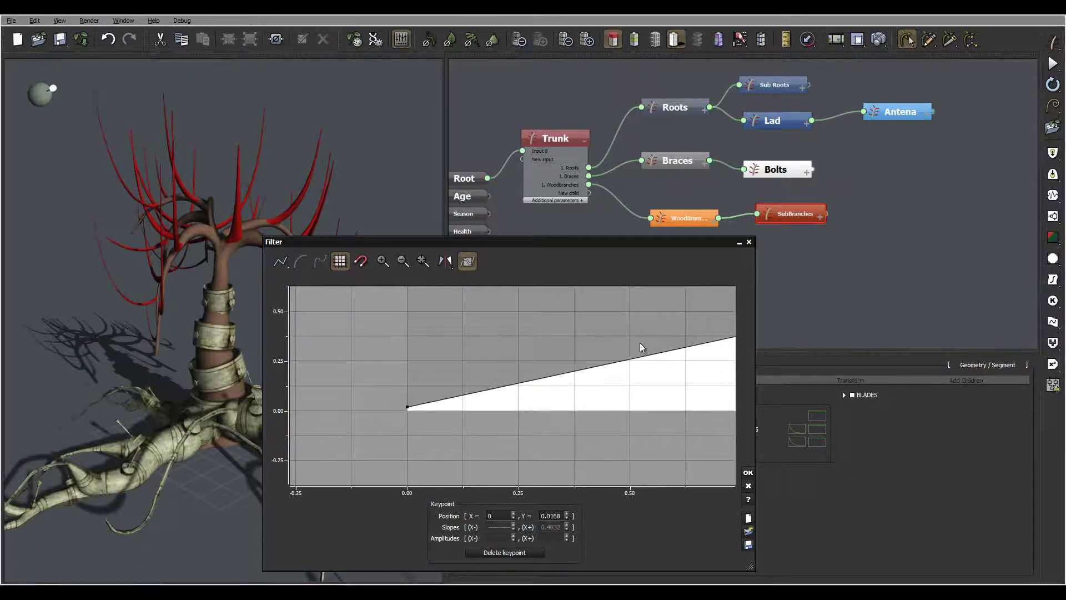
click(748, 473)
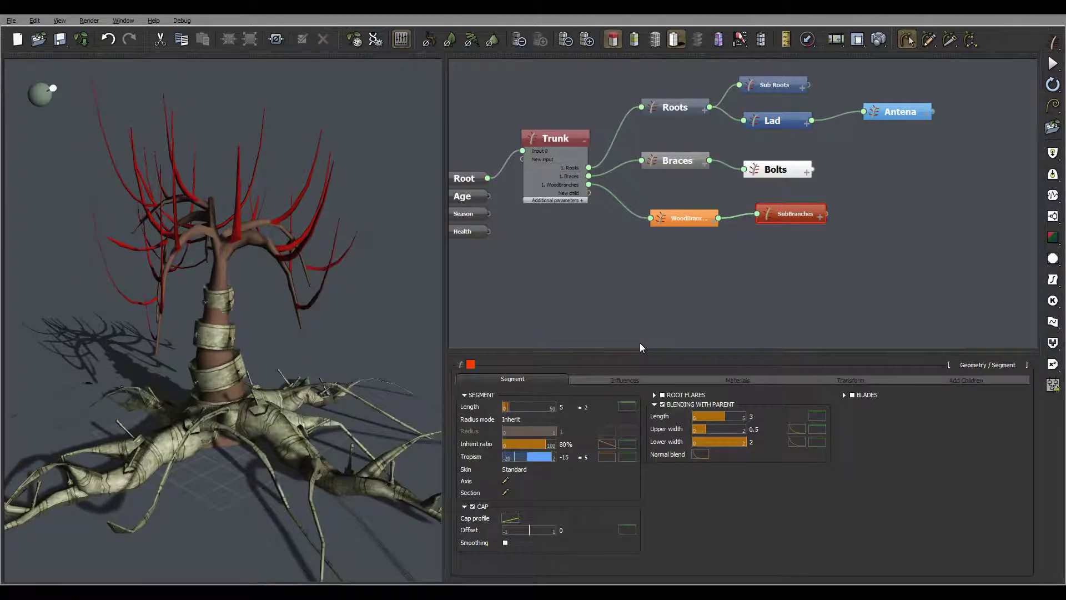
right_drag(238, 277, 258, 255)
key(ctrl+s)
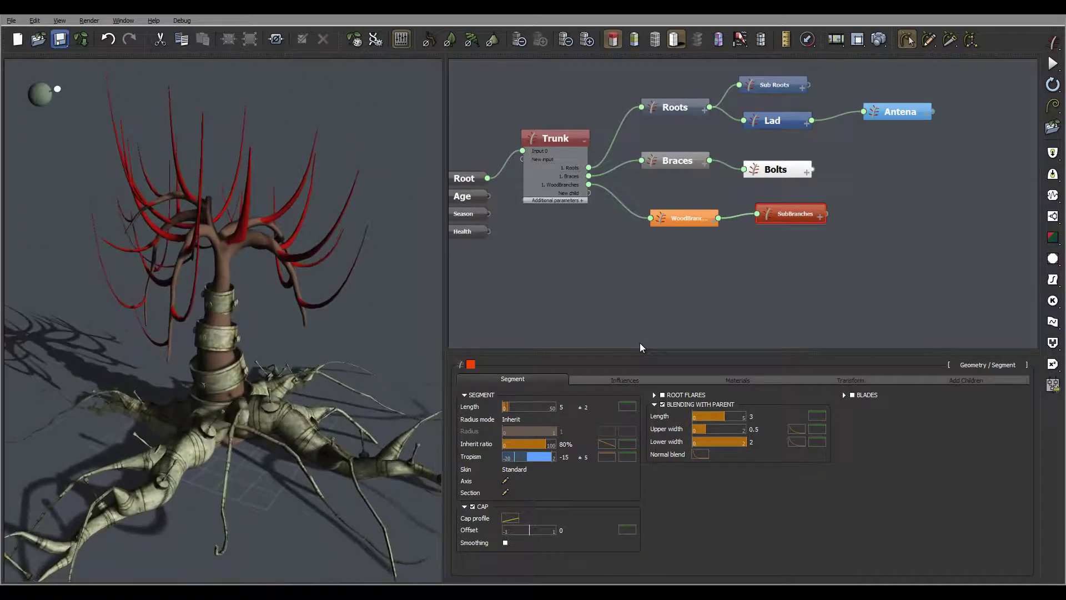
Align the SubBranches node level with the WoodBranches node in the graph.
mouse_move(223, 334)
middle_down()
mouse_move(245, 300)
mouse_move(350, 297)
mouse_move(219, 345)
middle_up()
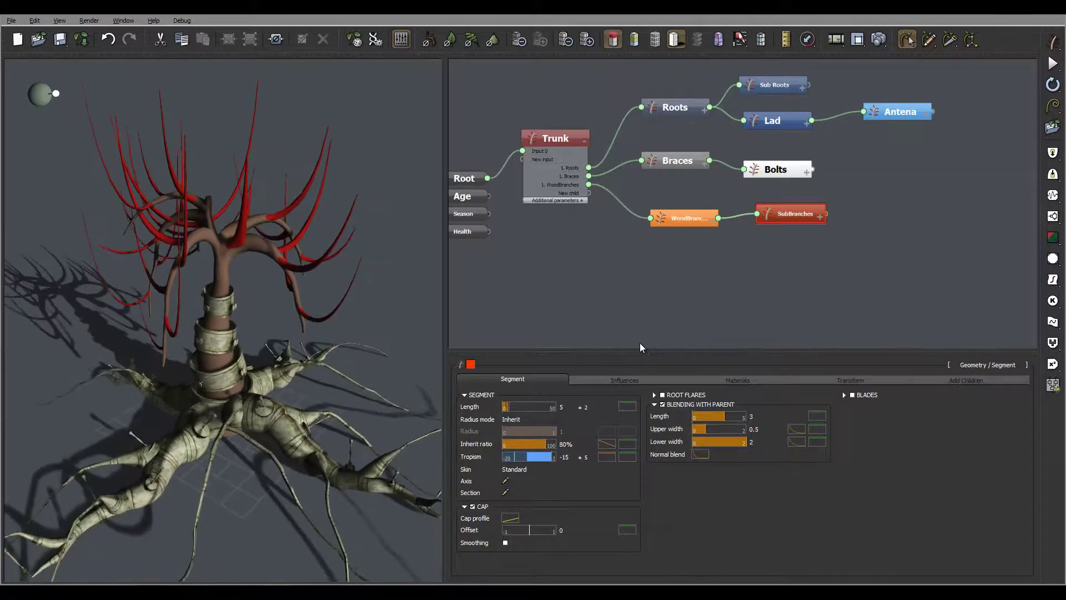
middle_drag(722, 283, 655, 286)
drag(724, 216, 720, 221)
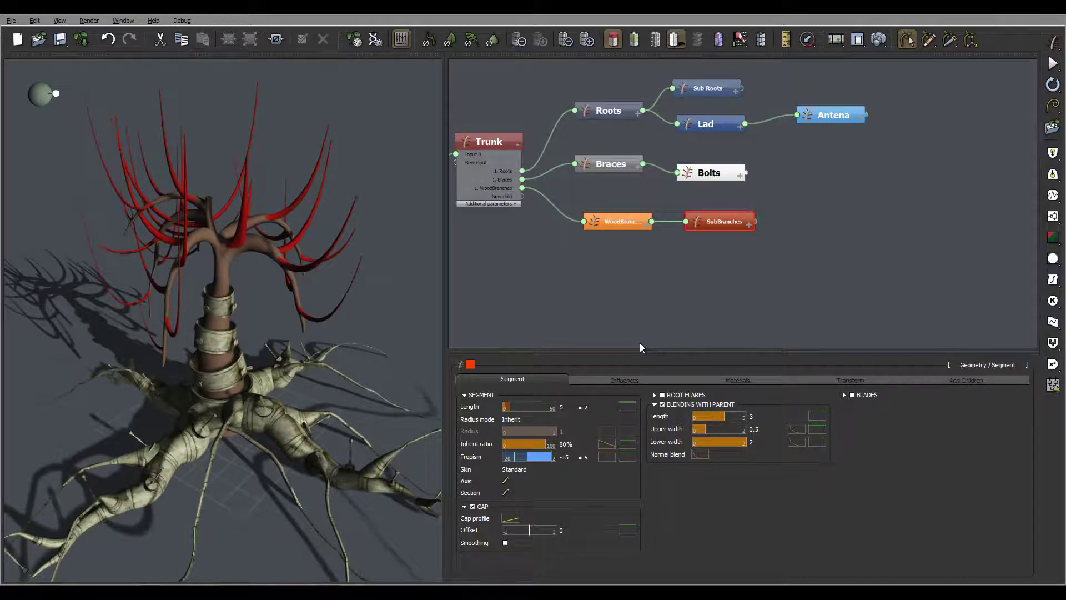
middle_drag(640, 348, 735, 340)
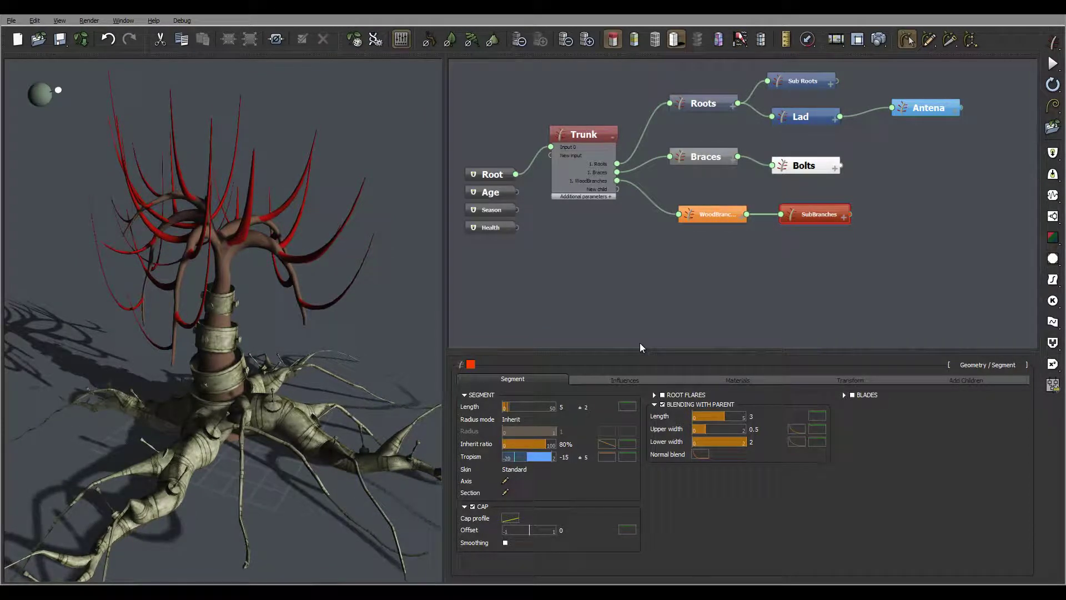
Set the plant's wind mode to Combined wind on the Root node.
click(640, 345)
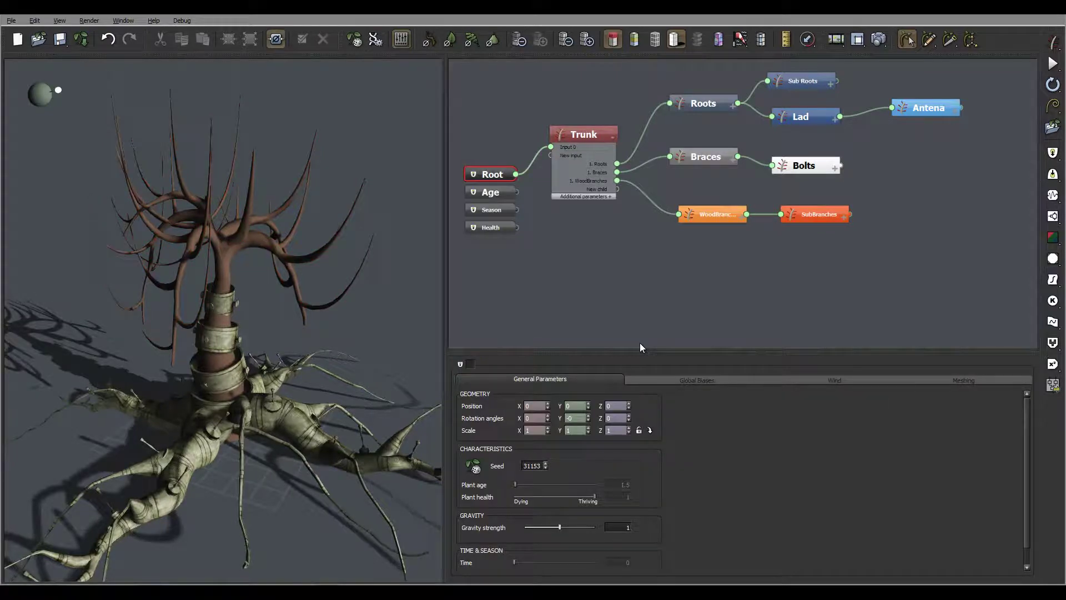
click(835, 380)
click(632, 406)
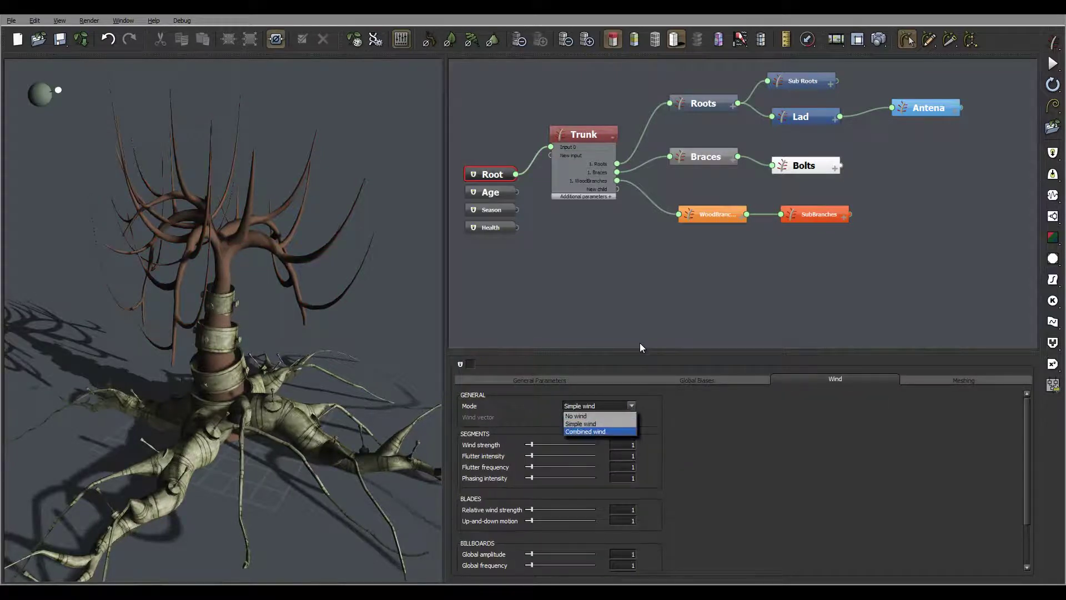
click(585, 431)
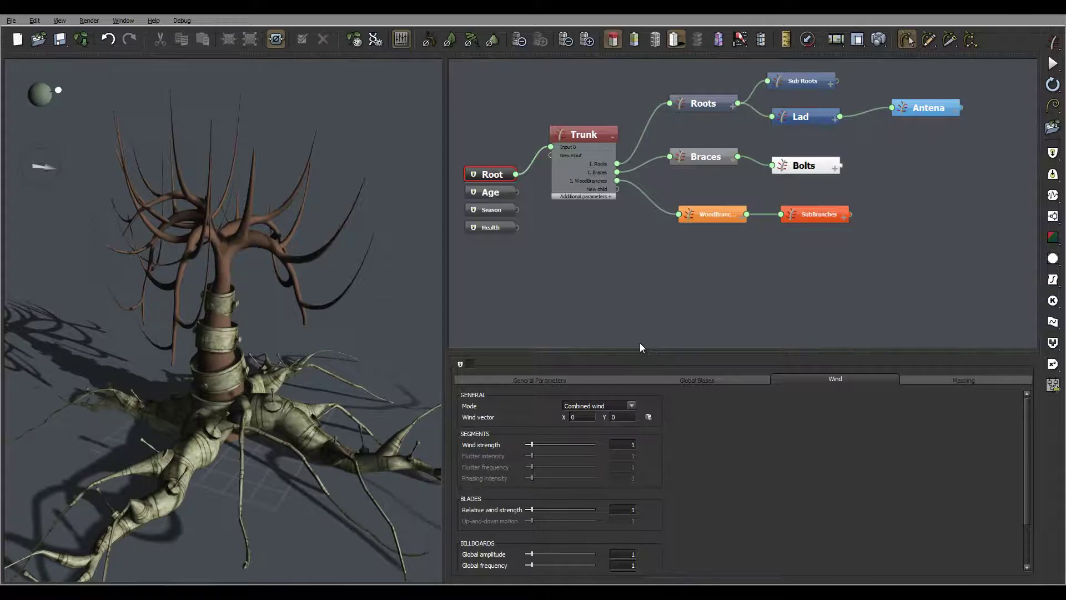
Set the flexibility and wind forces of the Sub Roots segment to 0.
click(703, 103)
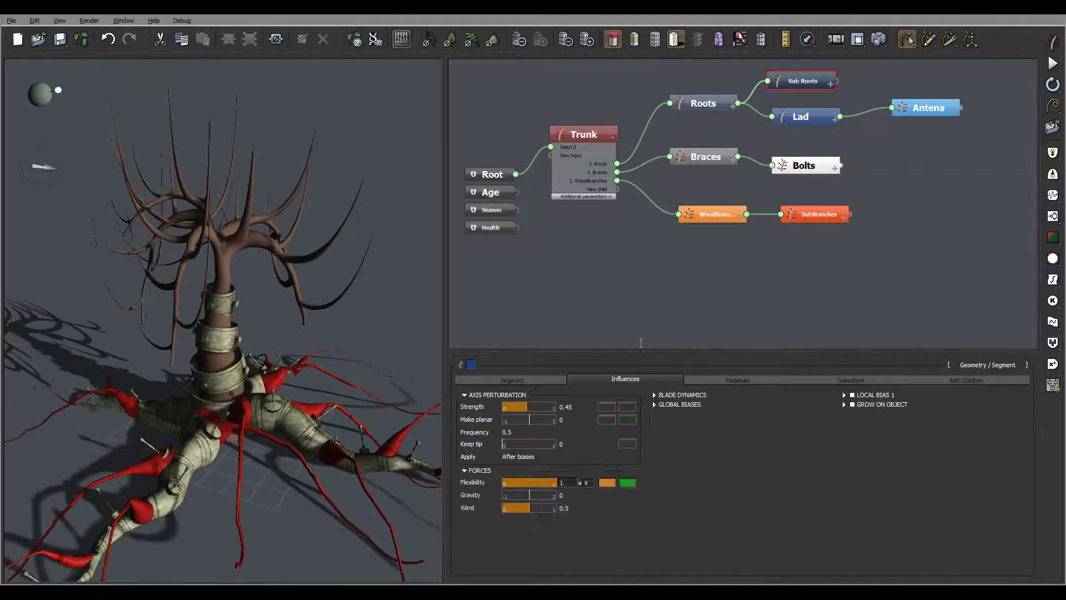
text(0)
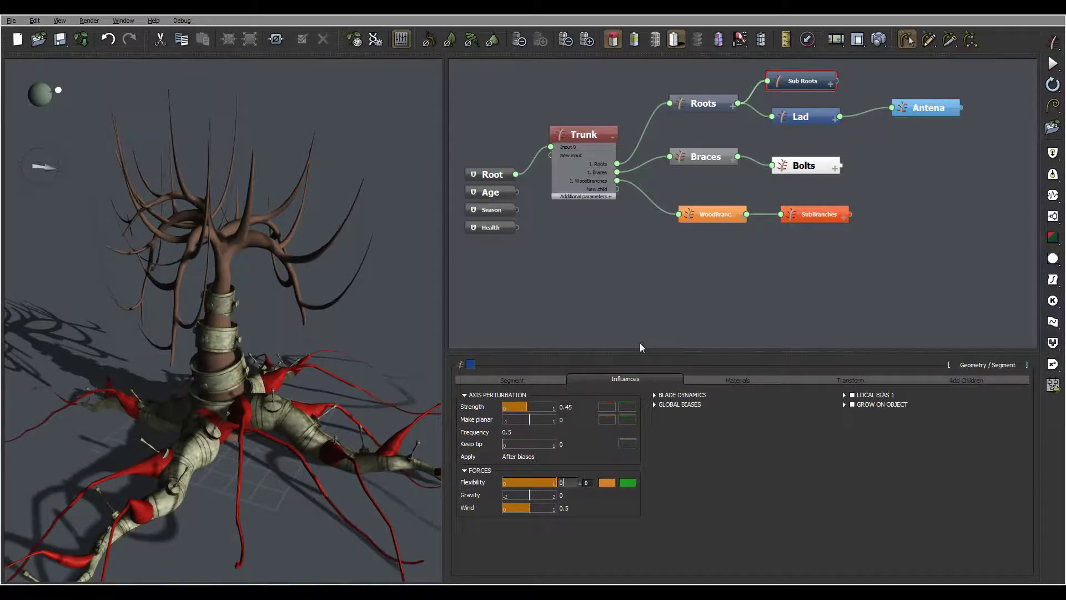
key(Tab)
key(Tab)
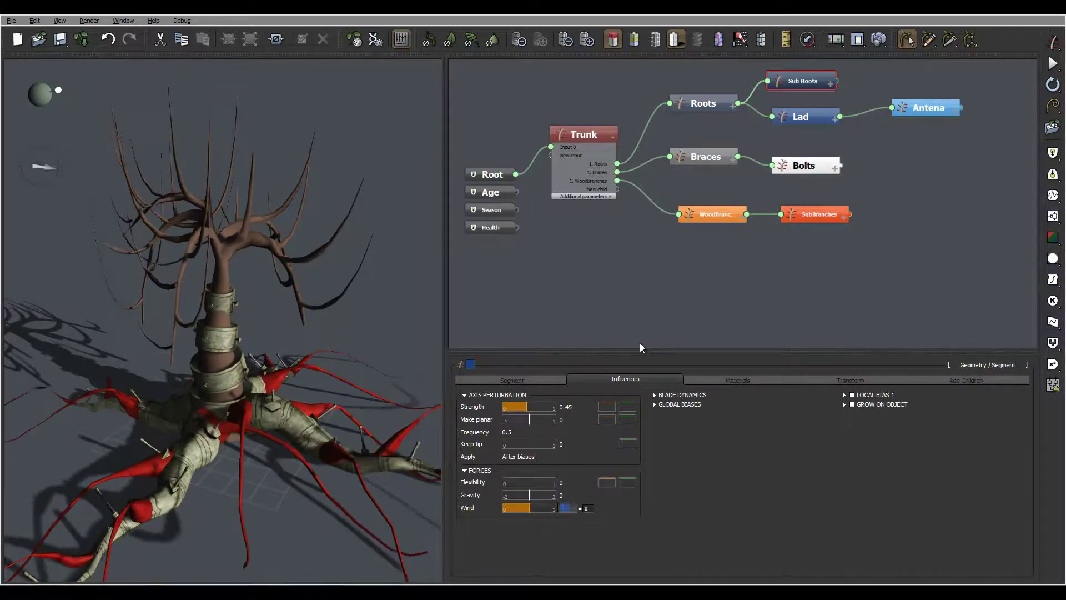
text(0)
key(Return)
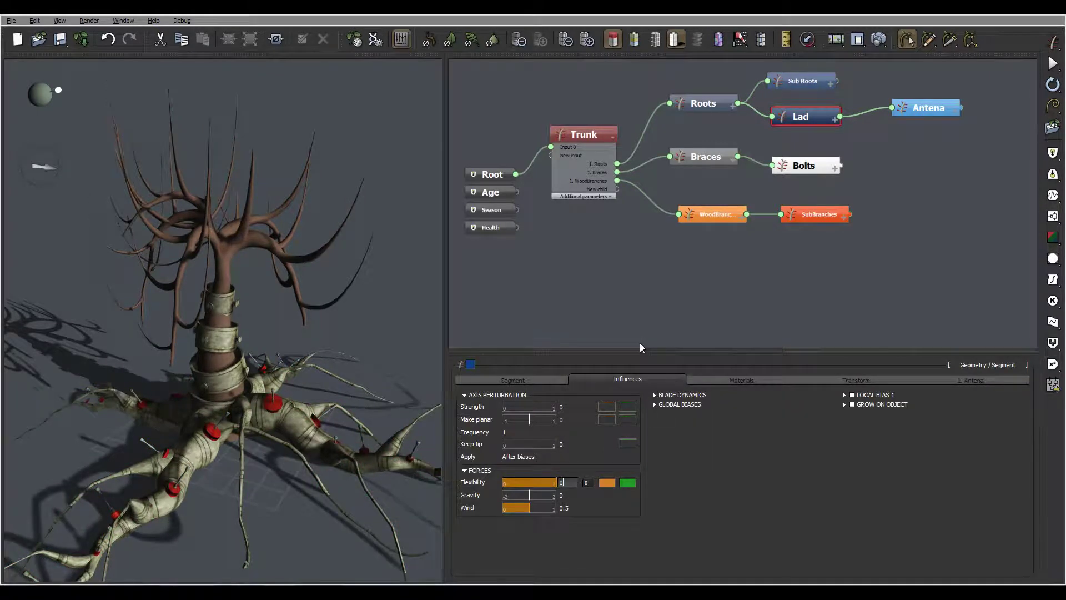
Set the flexibility and wind forces of the Lad segment to 0.
key(Tab)
key(Tab)
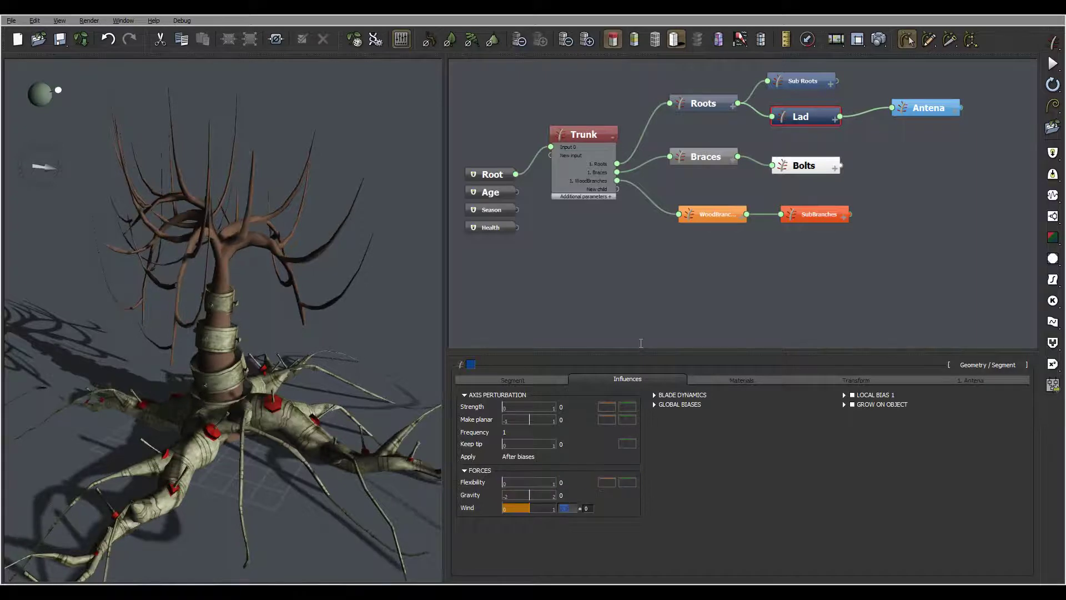
text(0)
key(Return)
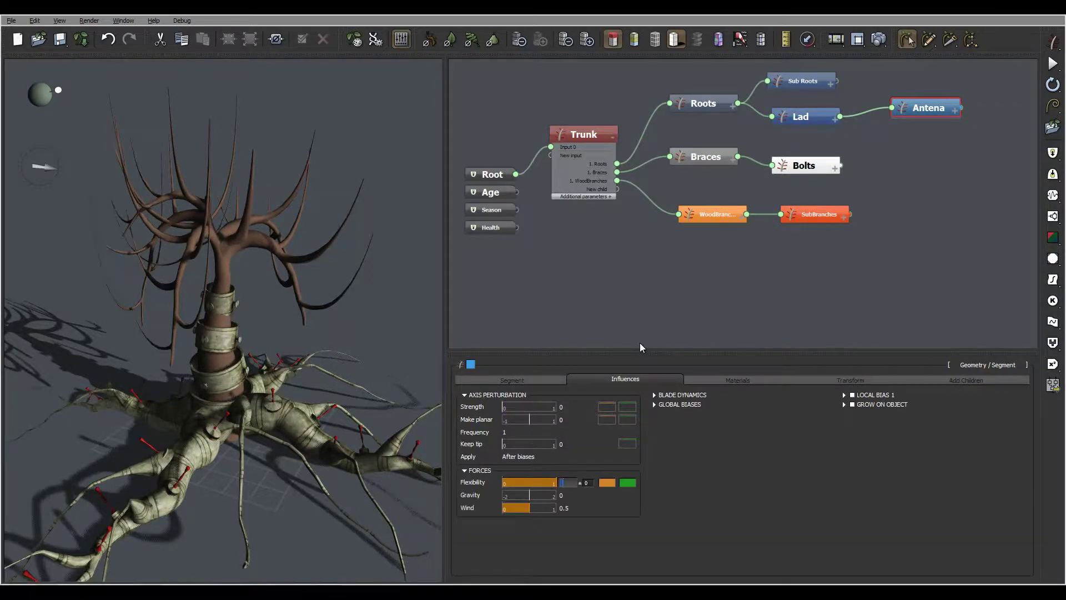
Set the flexibility and wind forces of the Antena segment to 0.
key(Tab)
key(Tab)
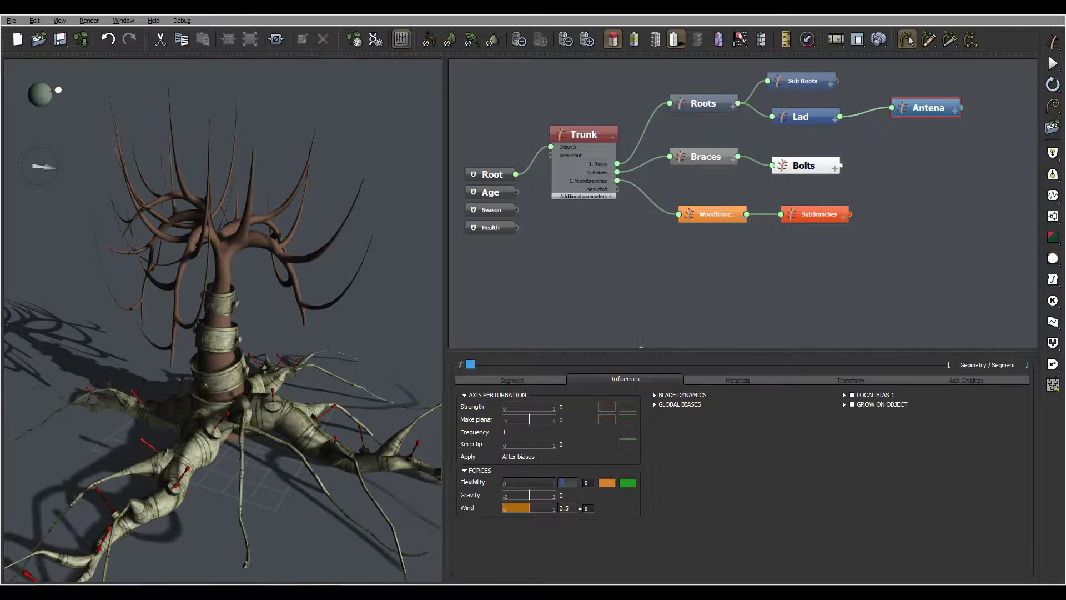
text(0)
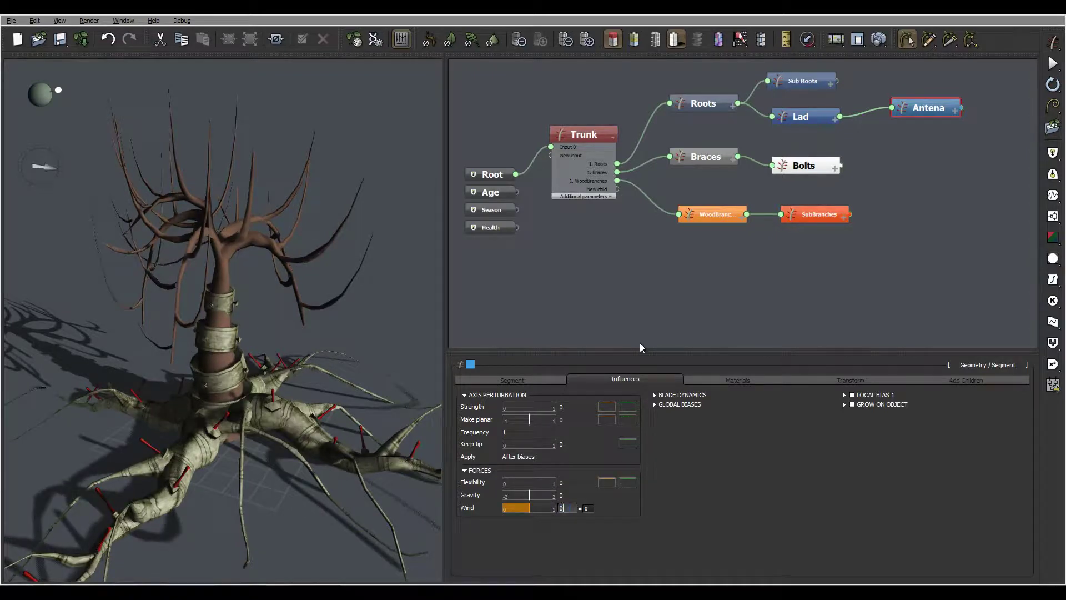
key(Return)
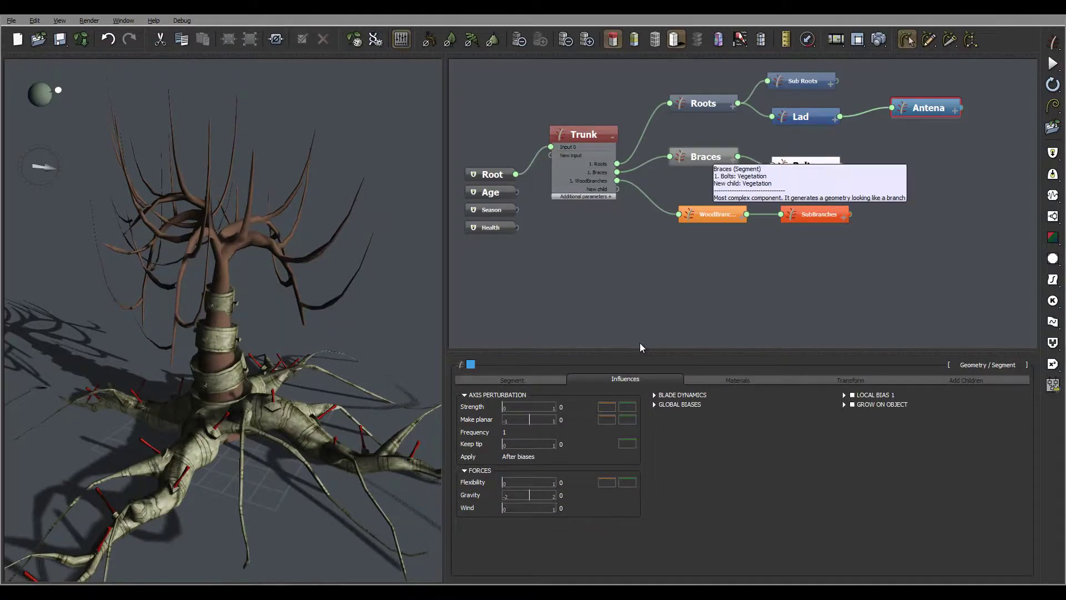
Set the flexibility and wind forces of the Braces segment to 0.
click(713, 156)
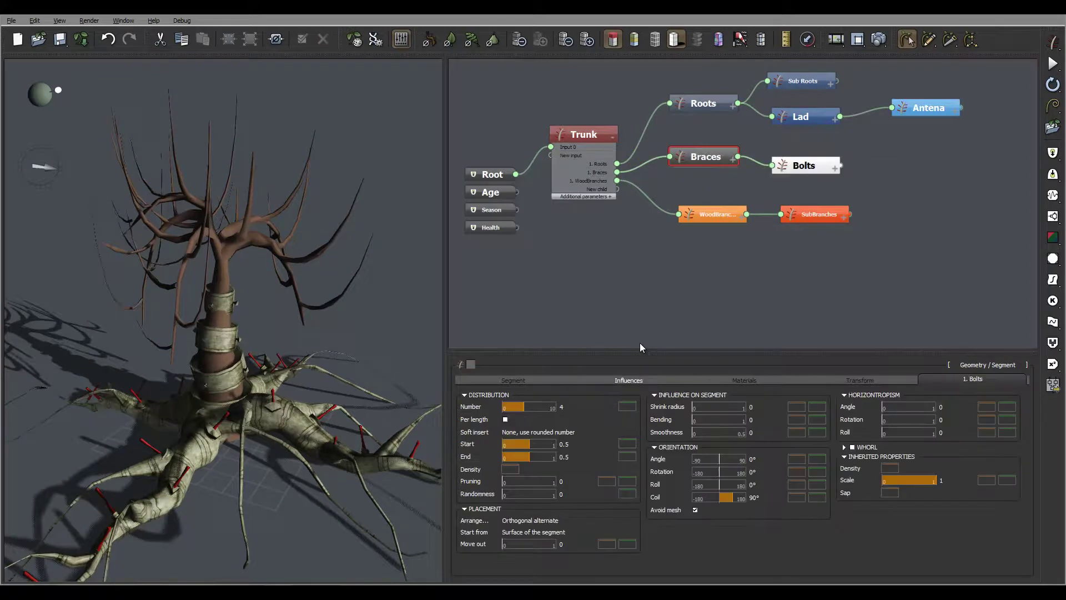
click(629, 380)
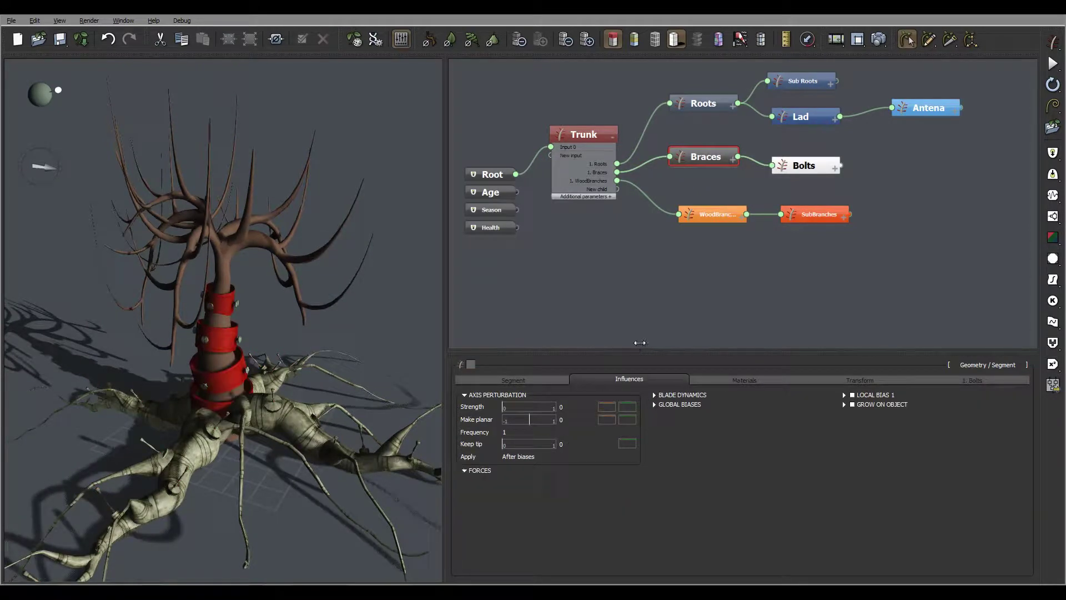
key(Tab)
text(0)
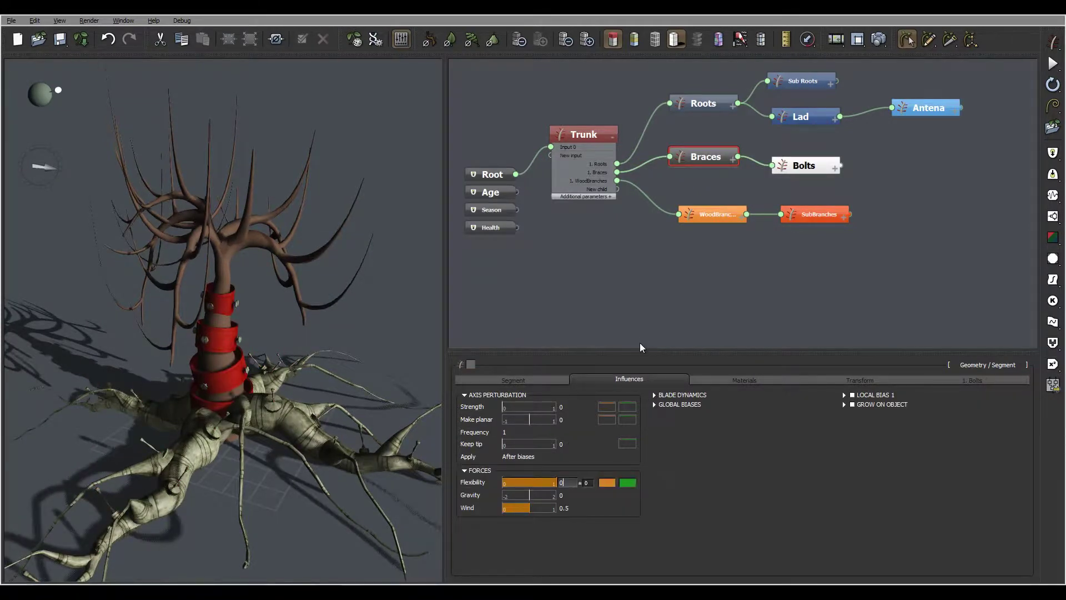
key(Tab)
key(Tab)
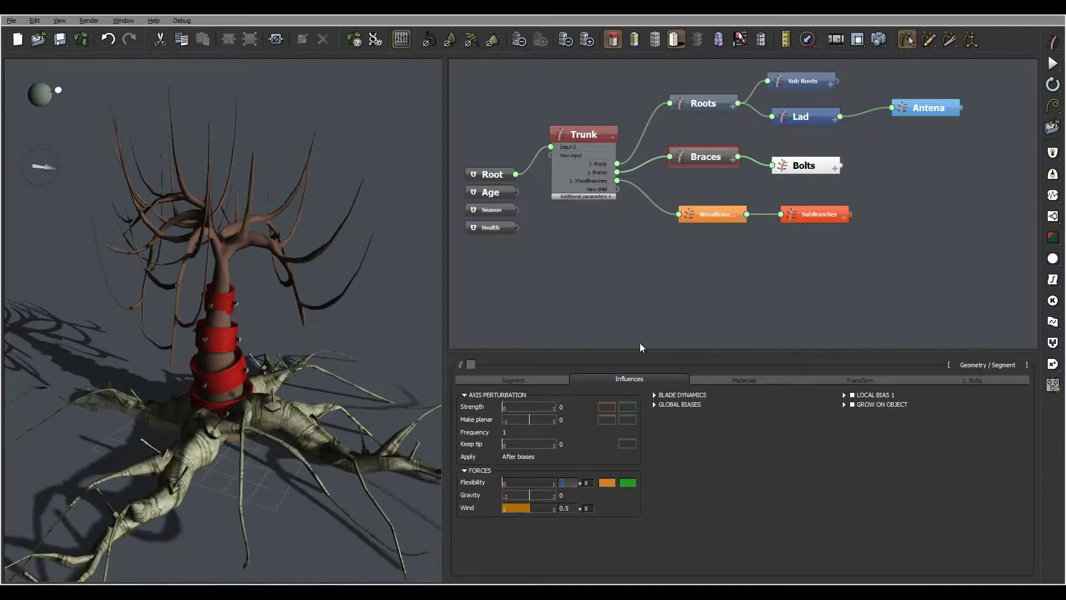
text(0)
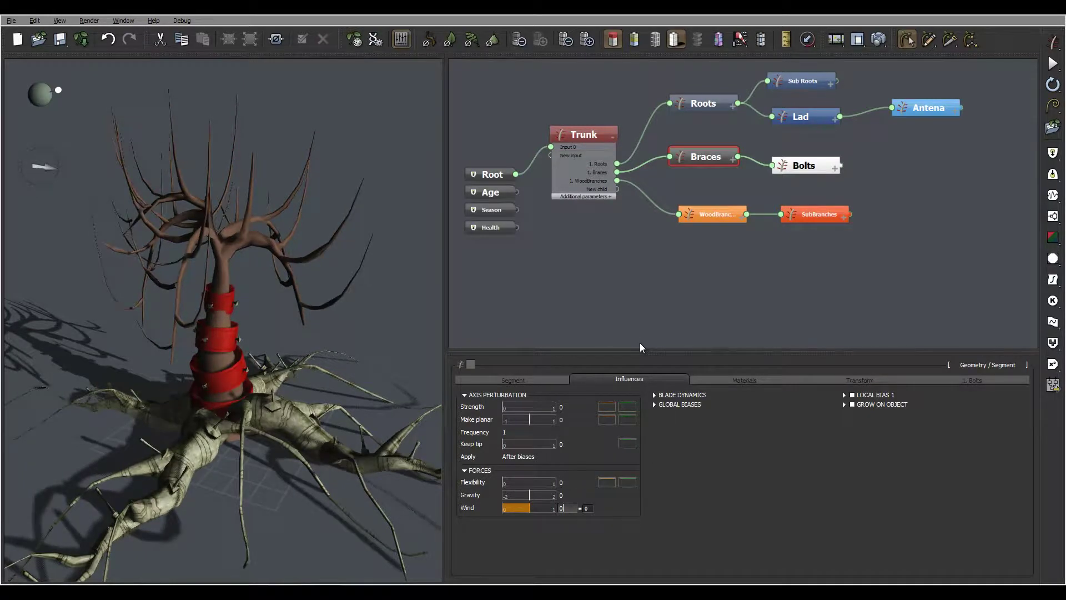
key(Return)
Set the flexibility and wind forces of the Bolts segment to 0.
click(829, 166)
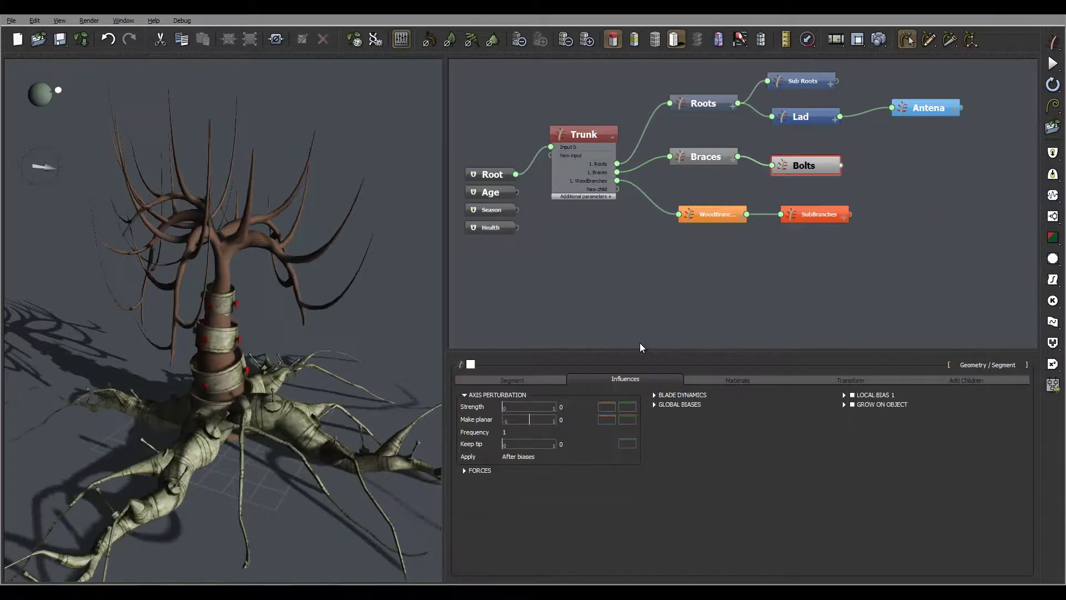
click(465, 470)
double_click(562, 482)
text(0)
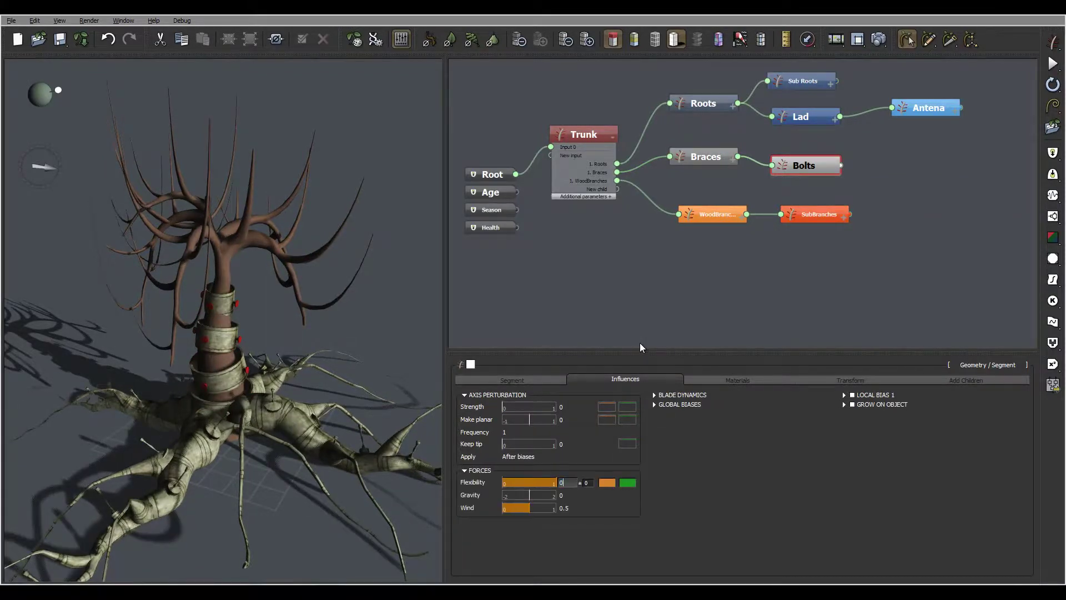
double_click(564, 508)
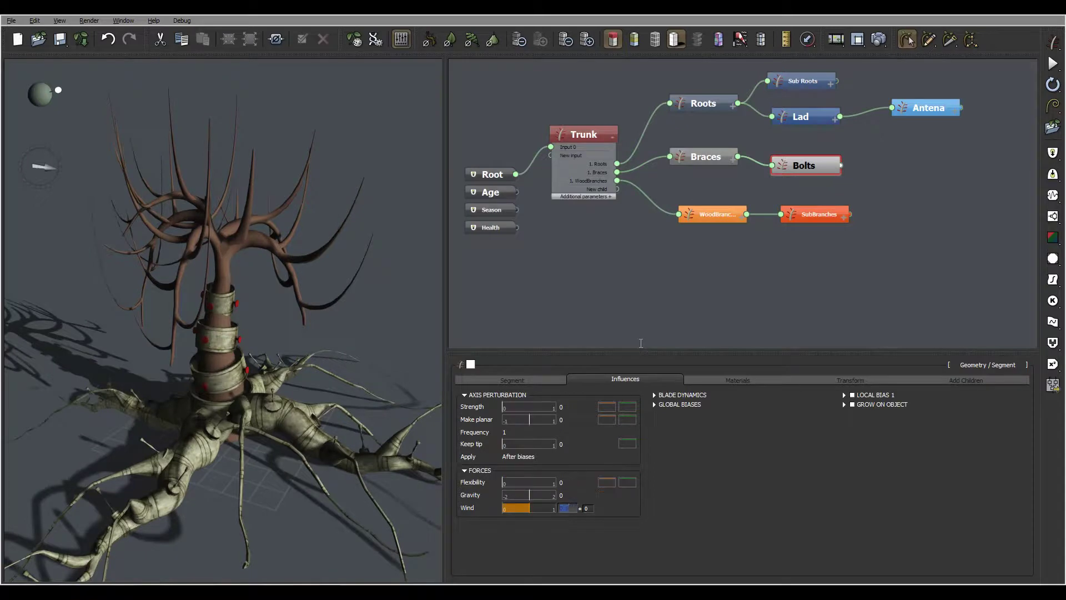
text(0)
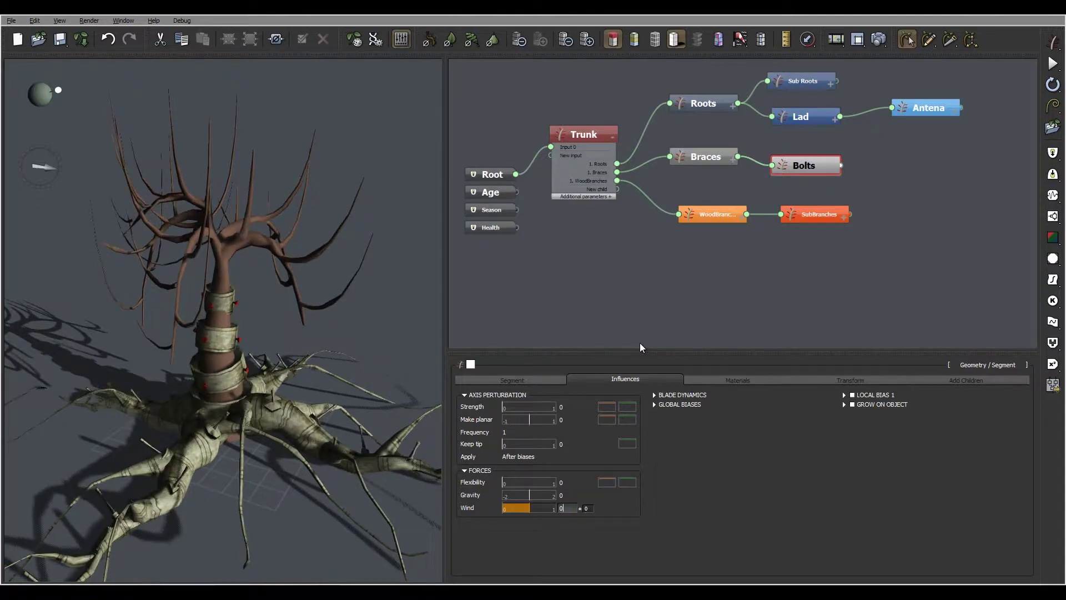
key(Return)
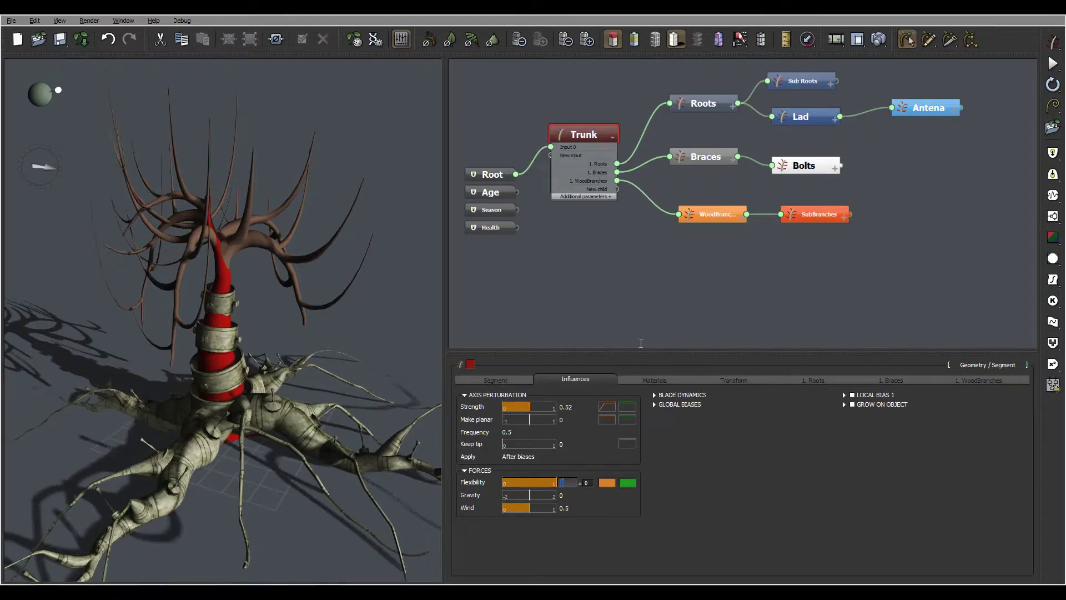
Set the flexibility and wind forces of the Trunk segment to 0.
text(0)
key(Tab)
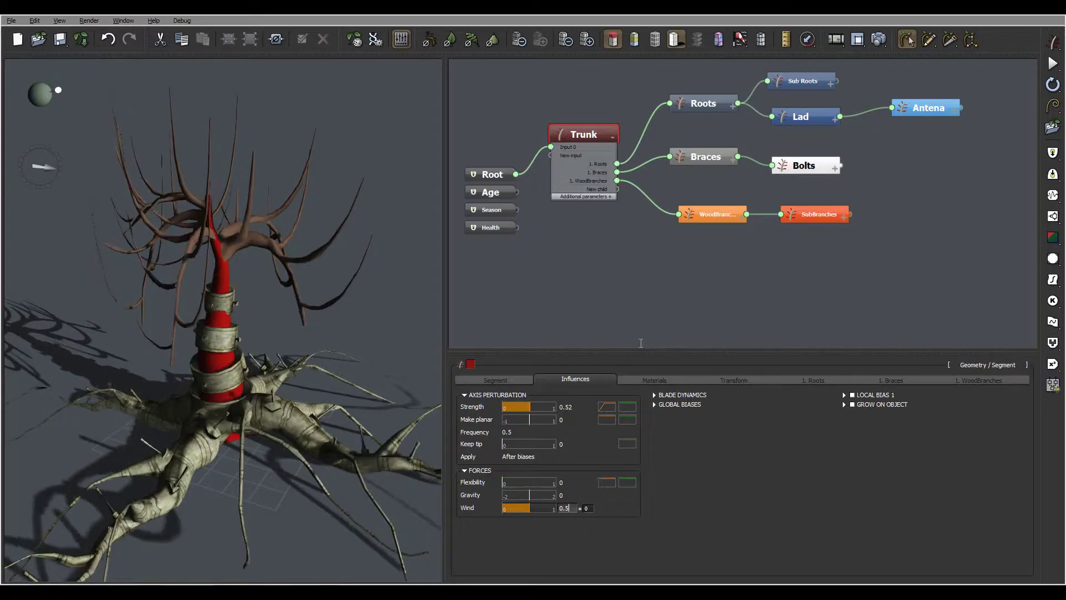
text(0)
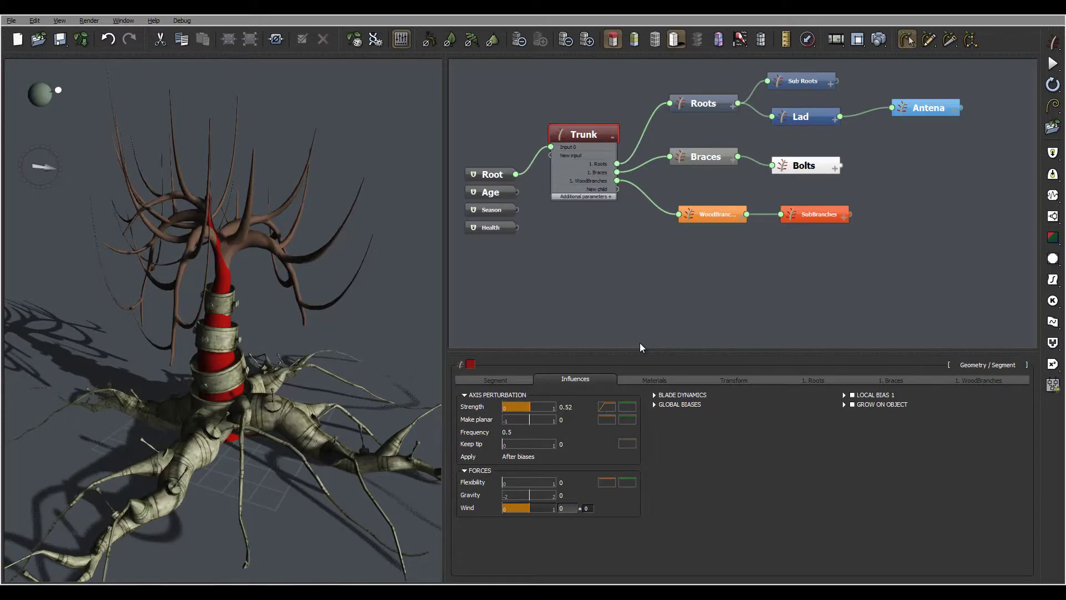
key(Return)
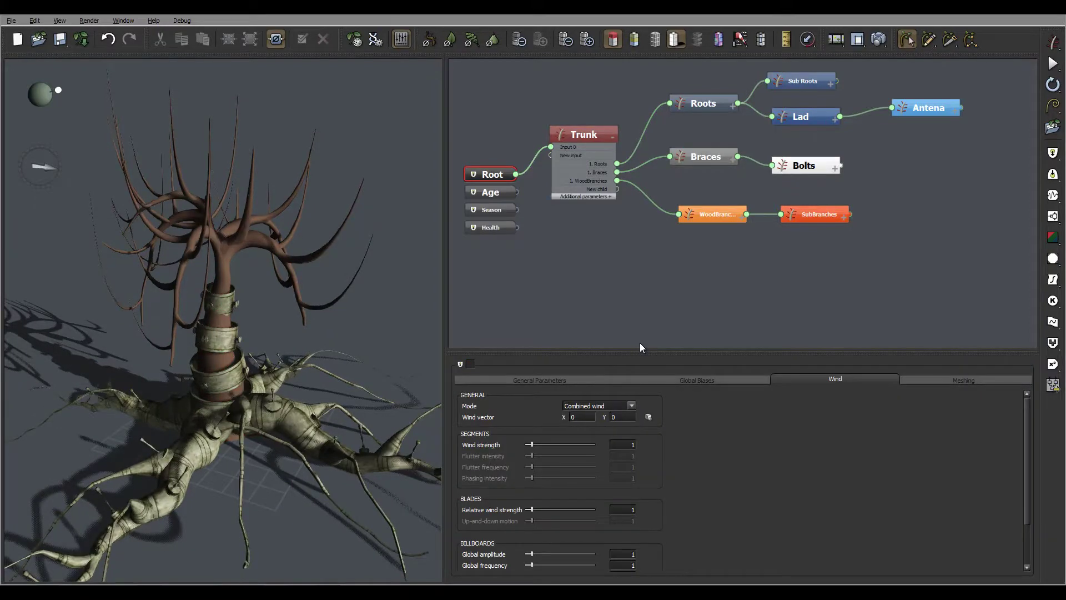
Change the Root node's wind mode to Simple wind.
click(631, 405)
click(584, 426)
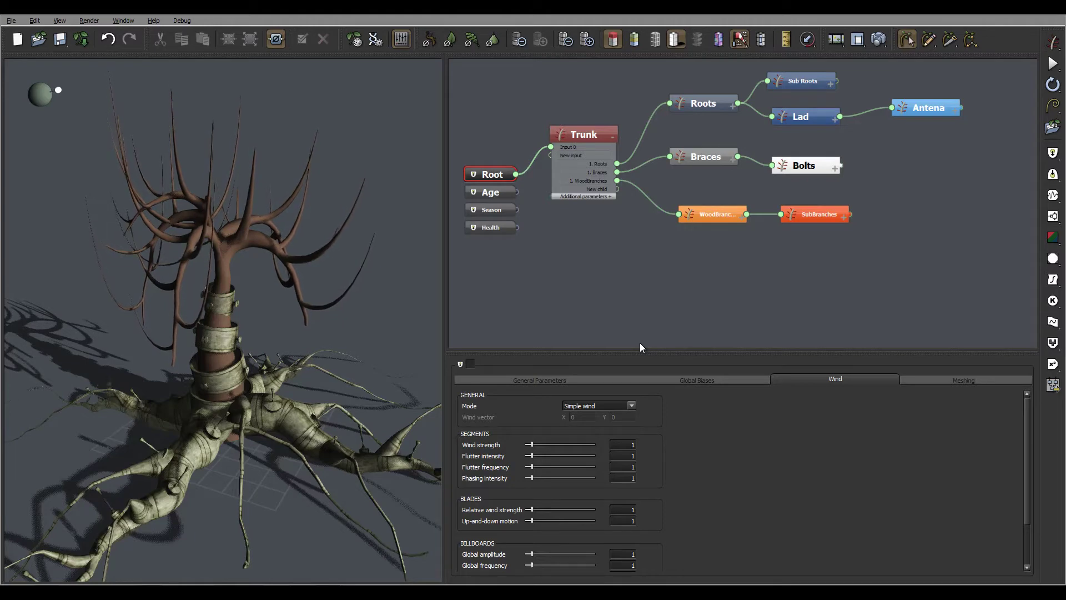
middle_drag(640, 345, 544, 339)
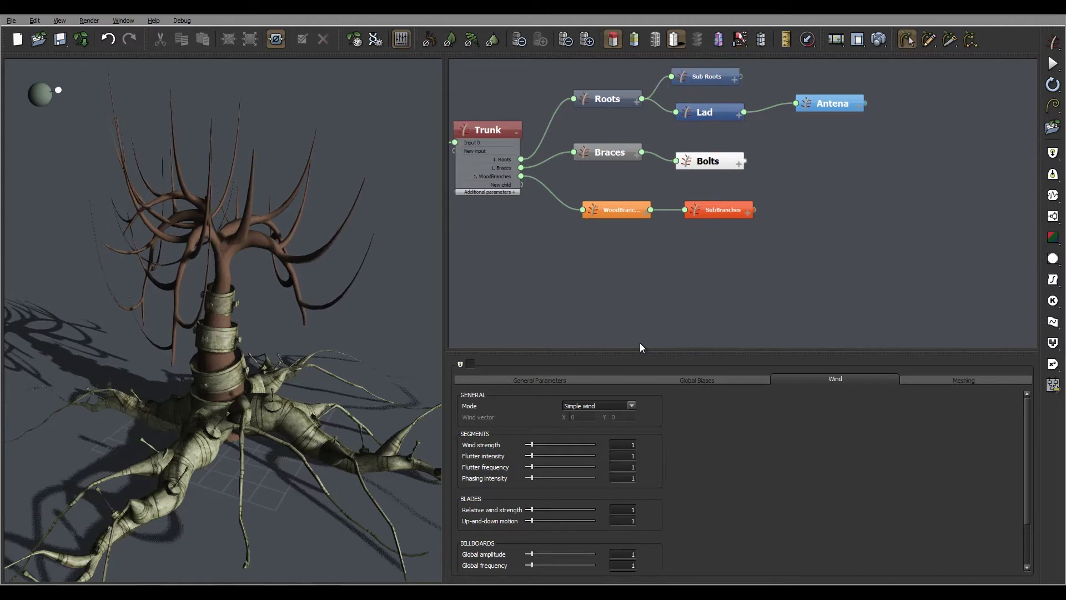